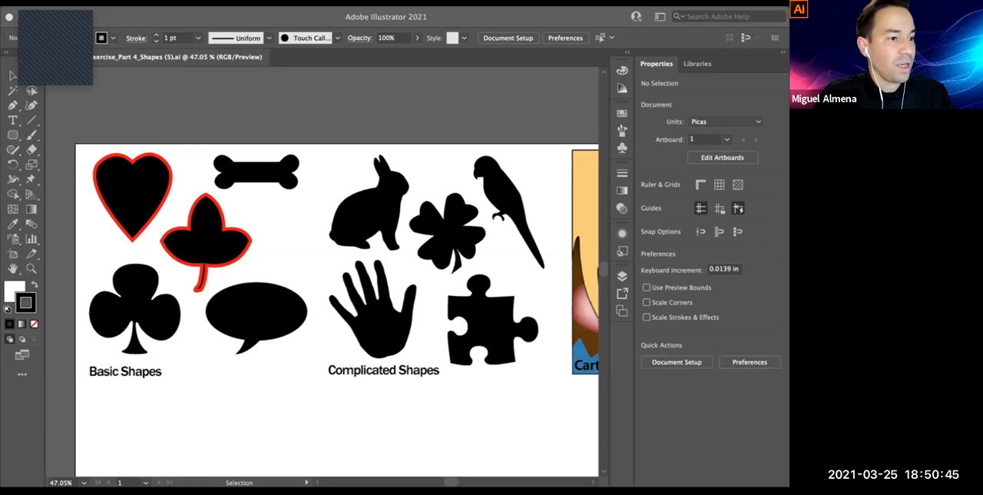
Switch to Chrome and look over the student posts on the Basic and Complicated Shape Check In padlet
{"action": "key", "text": "super+Tab"}
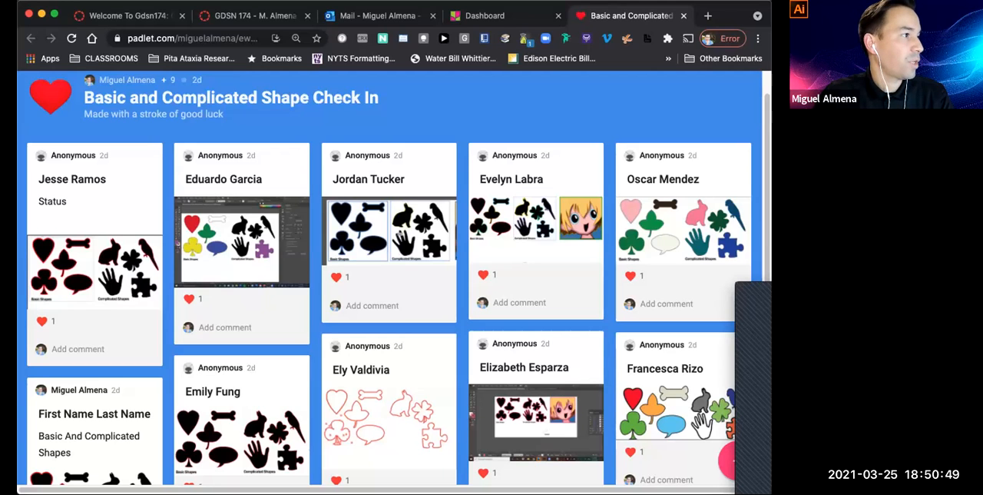
{"action": "scroll", "coordinate": [400, 278], "scroll_direction": "down", "scroll_amount": 1}
{"action": "scroll", "coordinate": [400, 278], "scroll_direction": "up", "scroll_amount": 2}
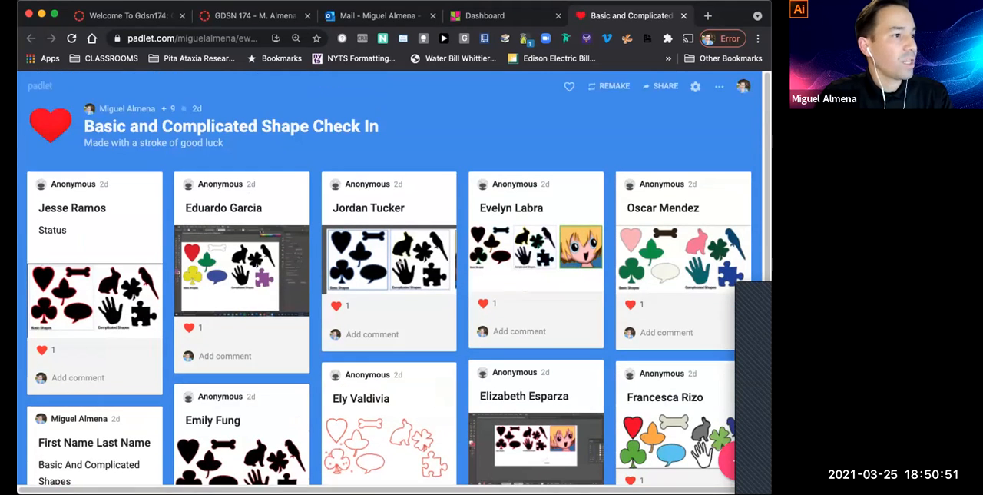
{"action": "scroll", "coordinate": [399, 278], "scroll_direction": "down", "scroll_amount": 3}
{"action": "scroll", "coordinate": [399, 278], "scroll_direction": "up", "scroll_amount": 1}
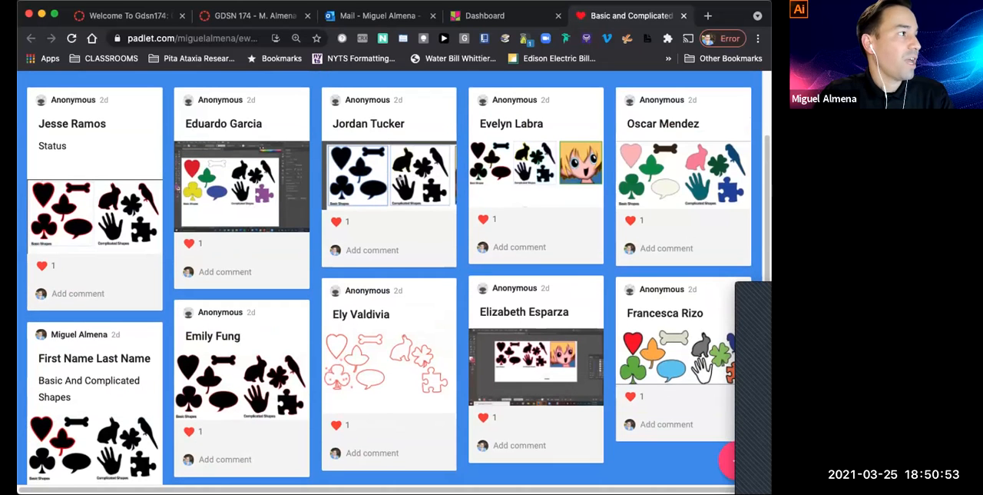
{"action": "scroll", "coordinate": [399, 278], "scroll_direction": "down", "scroll_amount": 2}
{"action": "scroll", "coordinate": [400, 278], "scroll_direction": "up", "scroll_amount": 1}
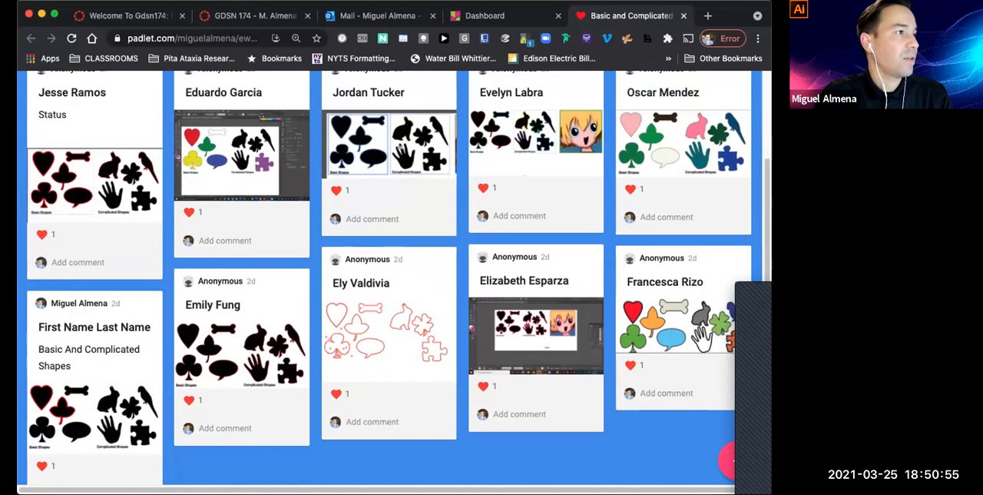
{"action": "scroll", "coordinate": [400, 278], "scroll_direction": "up", "scroll_amount": 3}
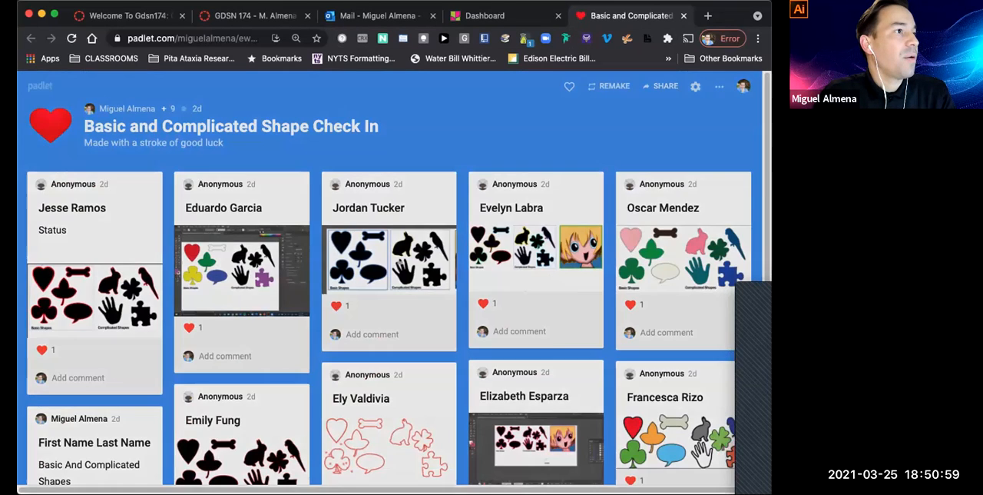
Copy the padlet's share link to the clipboard and close the sharing options
{"action": "left_click", "coordinate": [661, 86]}
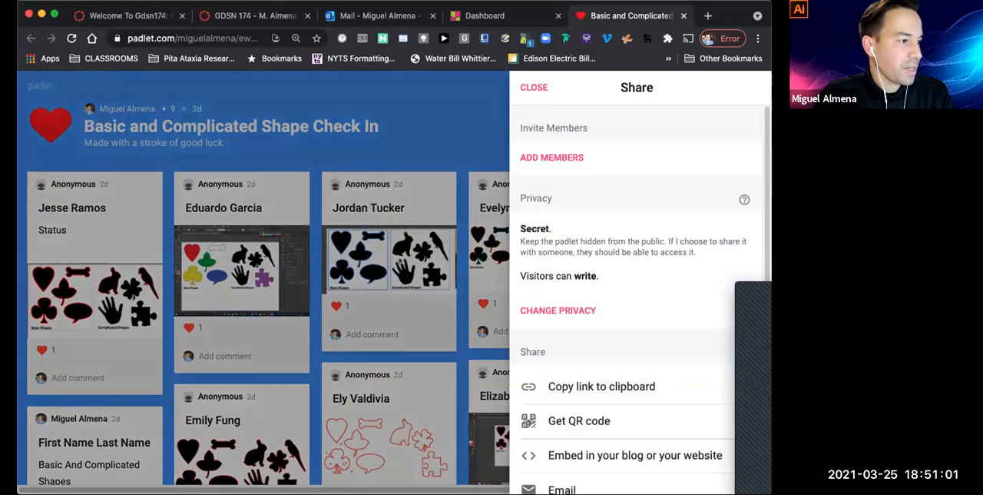
{"action": "scroll", "coordinate": [622, 400], "scroll_direction": "down", "scroll_amount": 2}
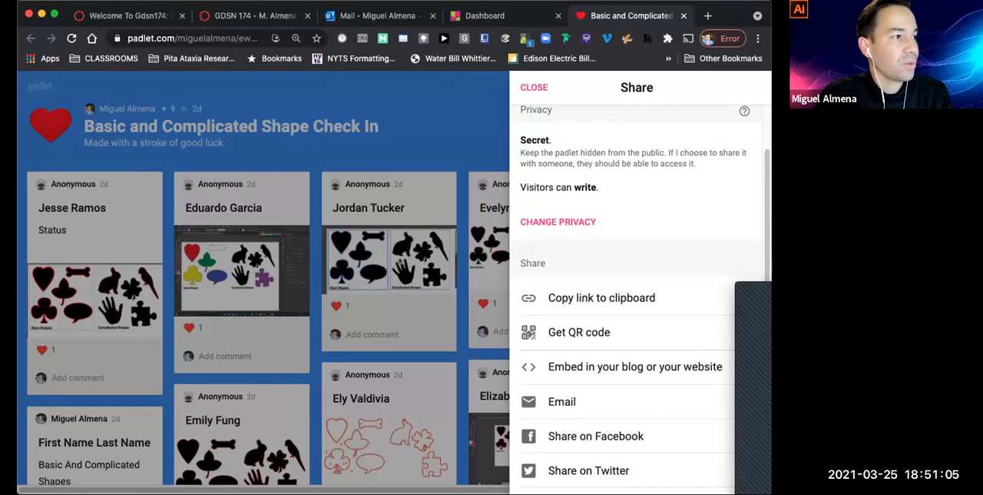
{"action": "left_click", "coordinate": [601, 297]}
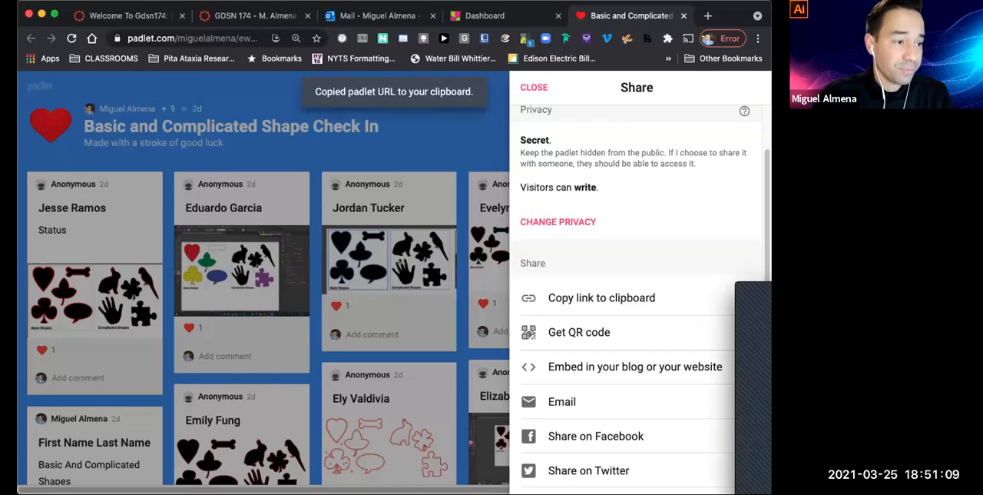
{"action": "left_click", "coordinate": [399, 263]}
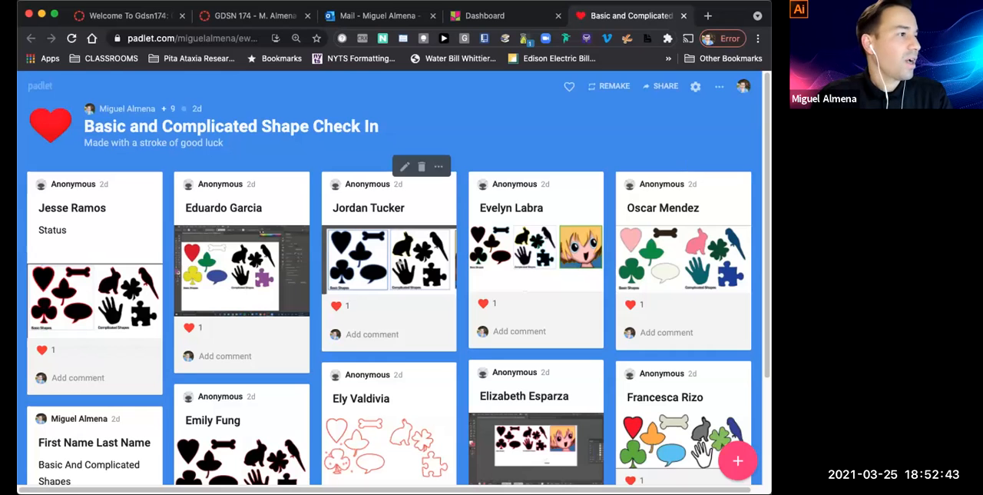
Enlarge and examine the screenshots in the second to fifth posts of the padlet's first row, one after another
{"action": "scroll", "coordinate": [388, 253], "scroll_direction": "down", "scroll_amount": 3}
{"action": "scroll", "coordinate": [388, 253], "scroll_direction": "up", "scroll_amount": 3}
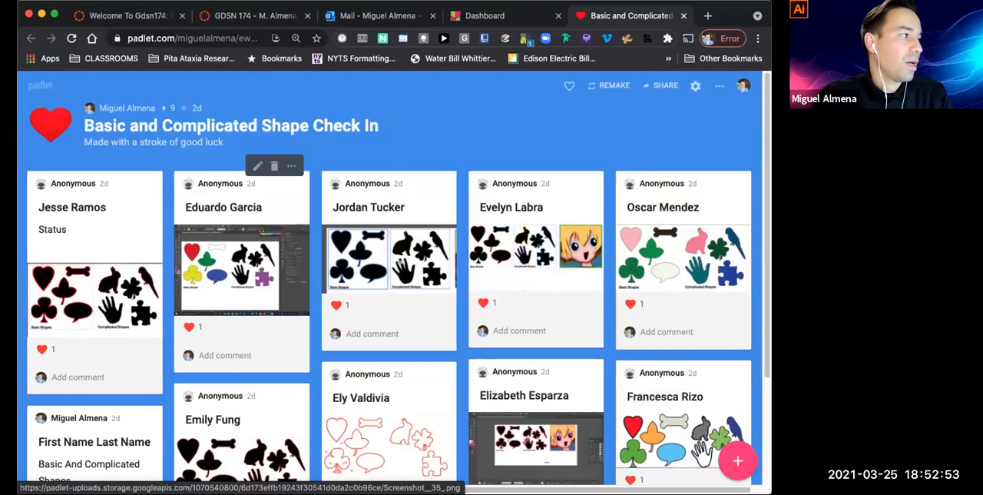
{"action": "left_click", "coordinate": [242, 269]}
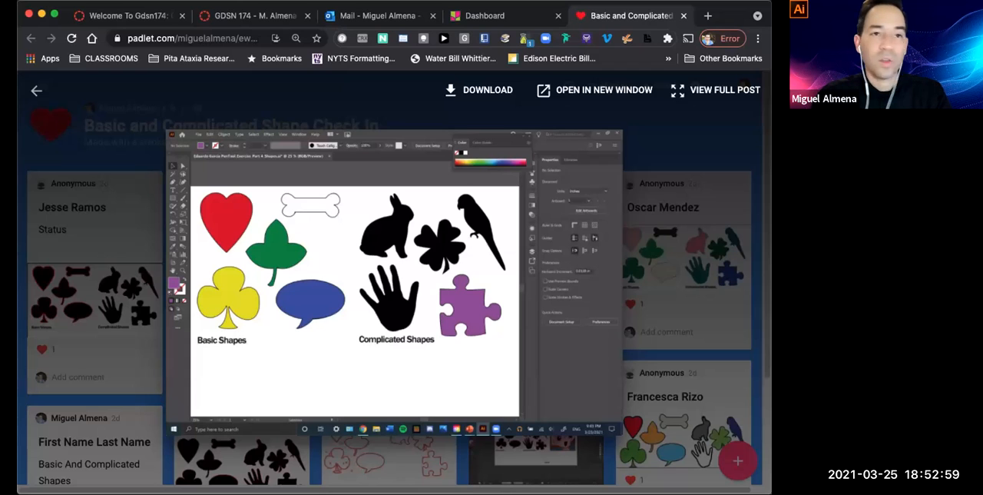
{"action": "key", "text": "Escape"}
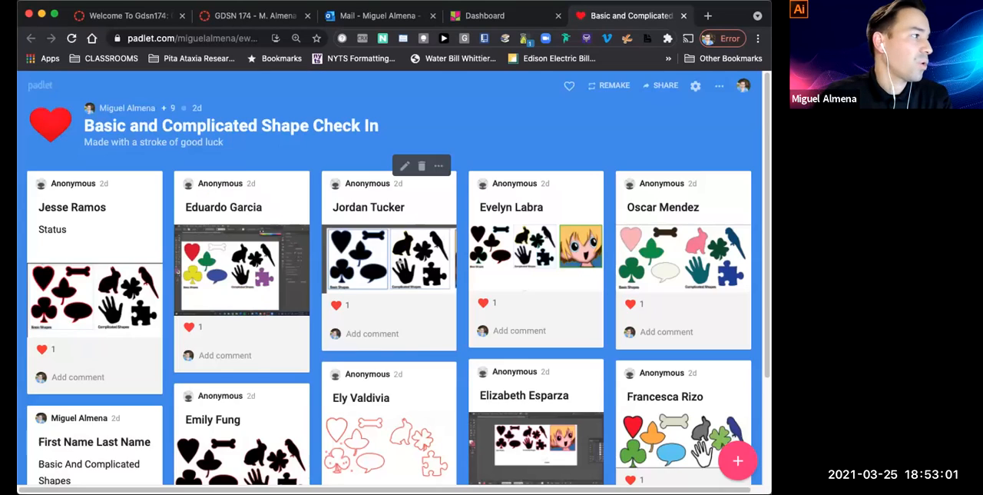
{"action": "left_click", "coordinate": [388, 255]}
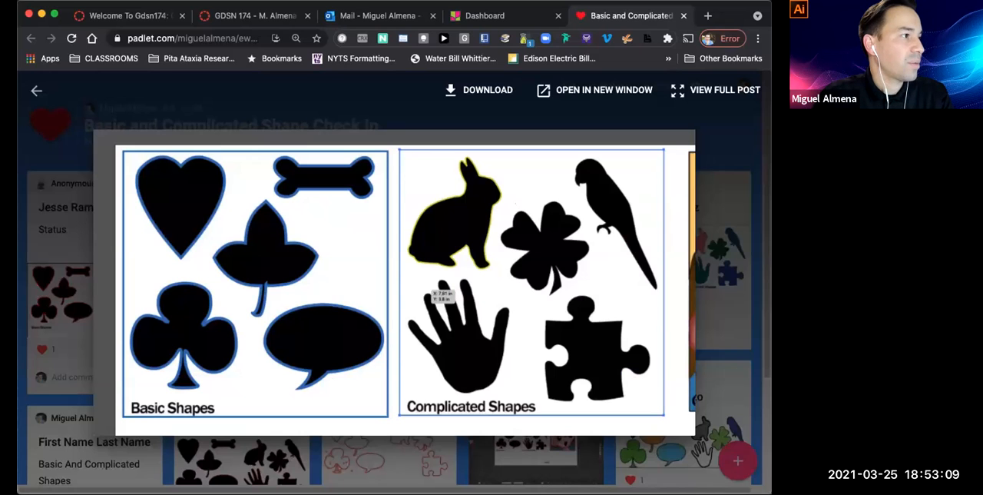
{"action": "key", "text": "Escape"}
{"action": "left_click", "coordinate": [546, 244]}
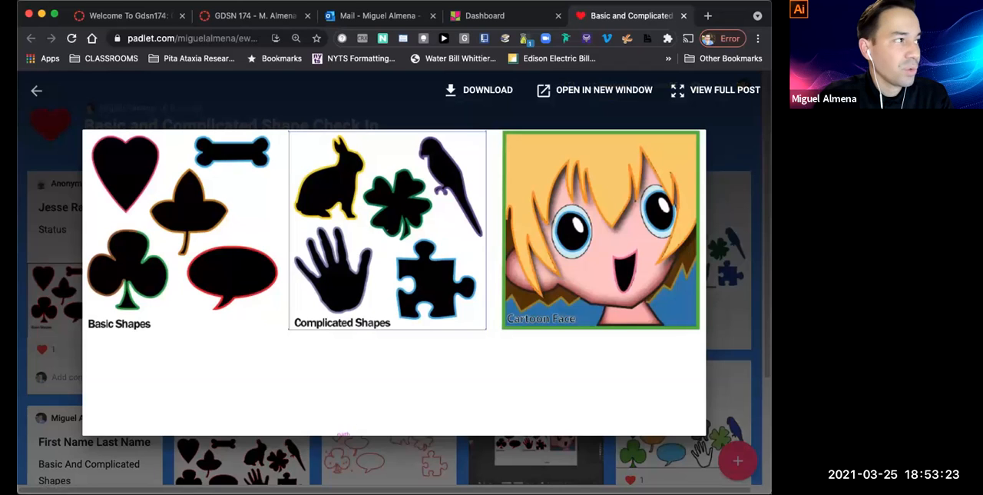
{"action": "key", "text": "Escape"}
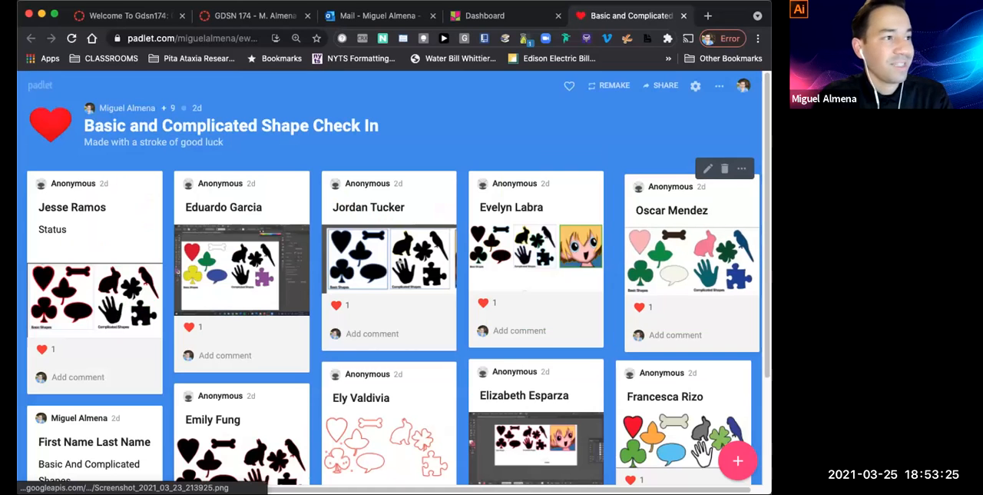
{"action": "left_click", "coordinate": [691, 261]}
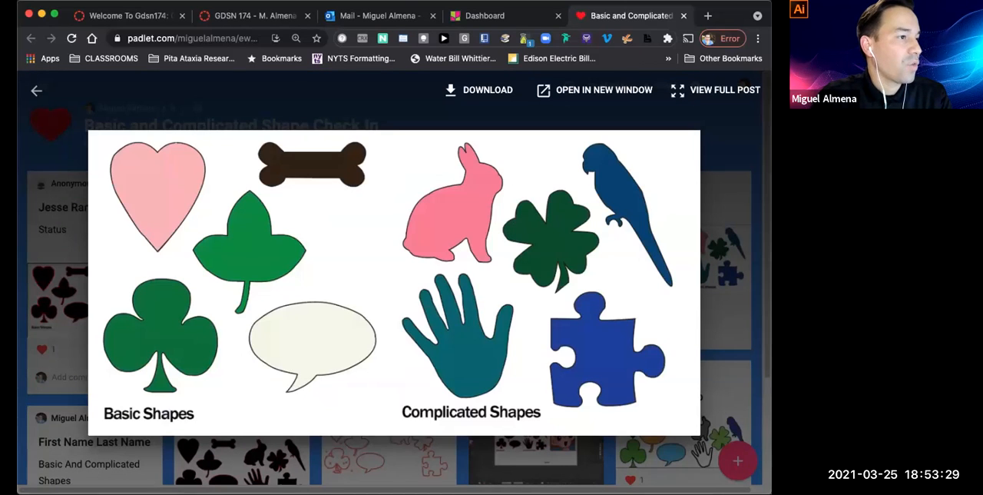
{"action": "key", "text": "Escape"}
Enlarge and examine the screenshots in the padlet's second row, from the fifth post back to the second, and look over the whole board
{"action": "left_click", "coordinate": [683, 440]}
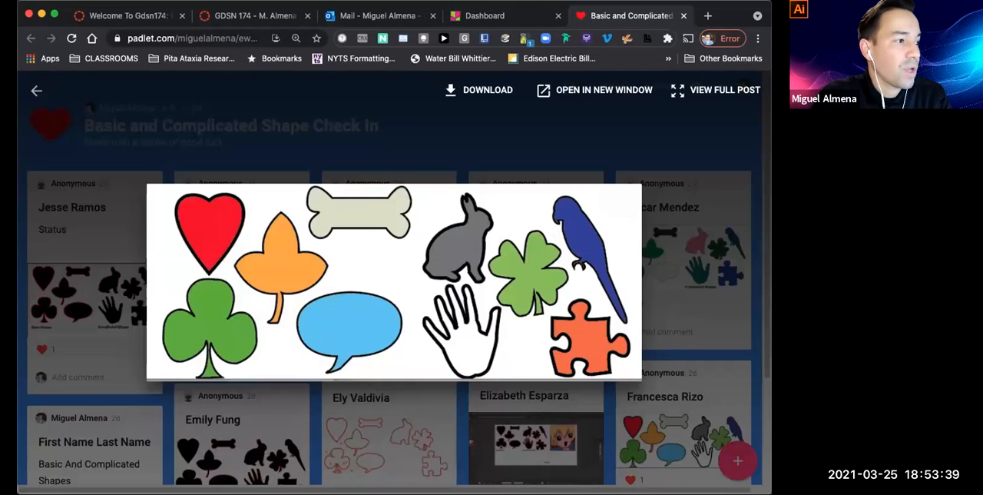
{"action": "left_click", "coordinate": [536, 448]}
{"action": "left_click", "coordinate": [536, 448]}
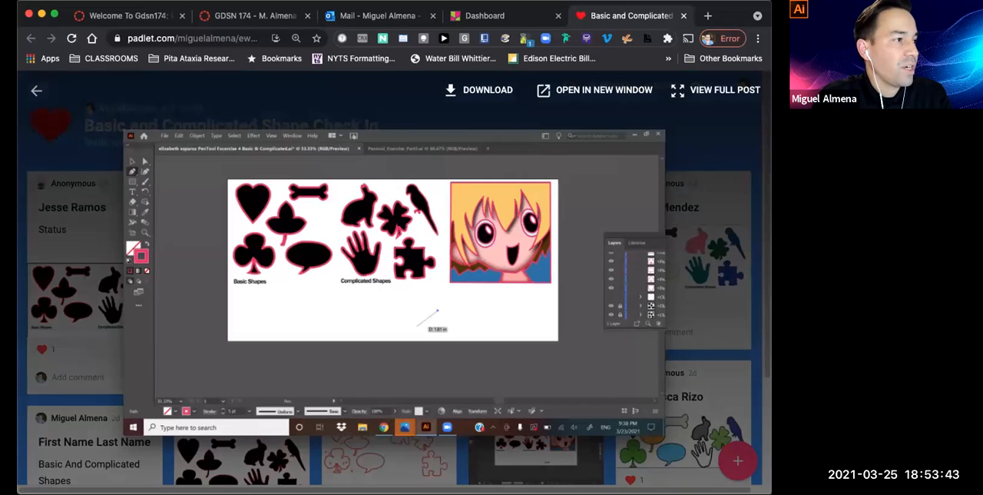
{"action": "left_click", "coordinate": [391, 459]}
{"action": "left_click", "coordinate": [390, 459]}
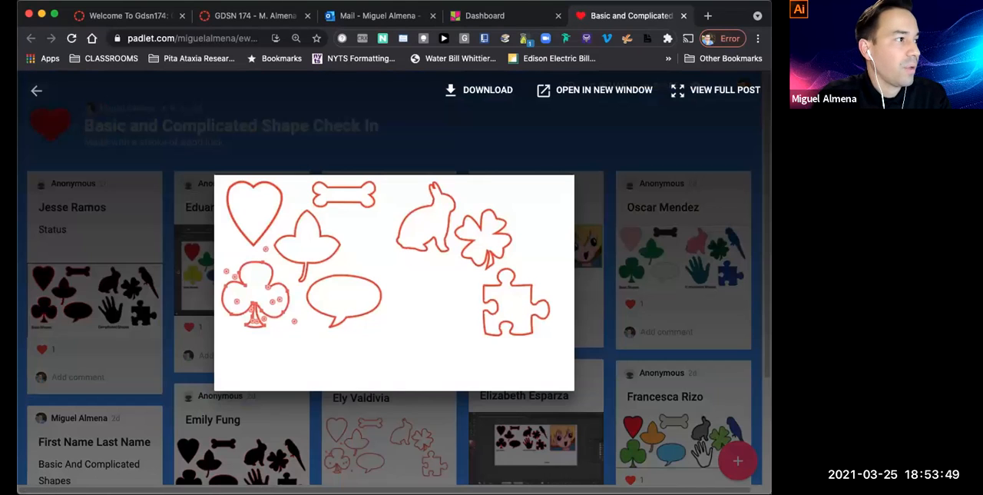
{"action": "key", "text": "Escape"}
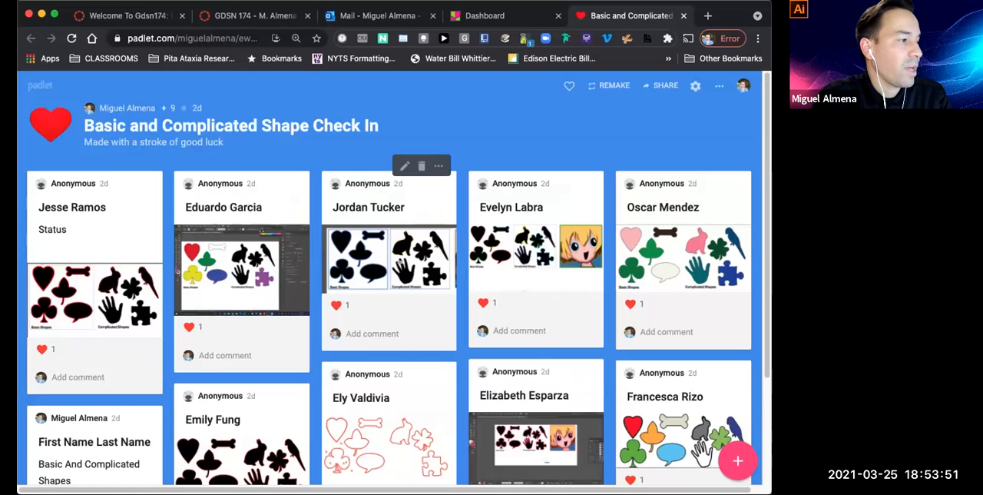
{"action": "left_click", "coordinate": [389, 259]}
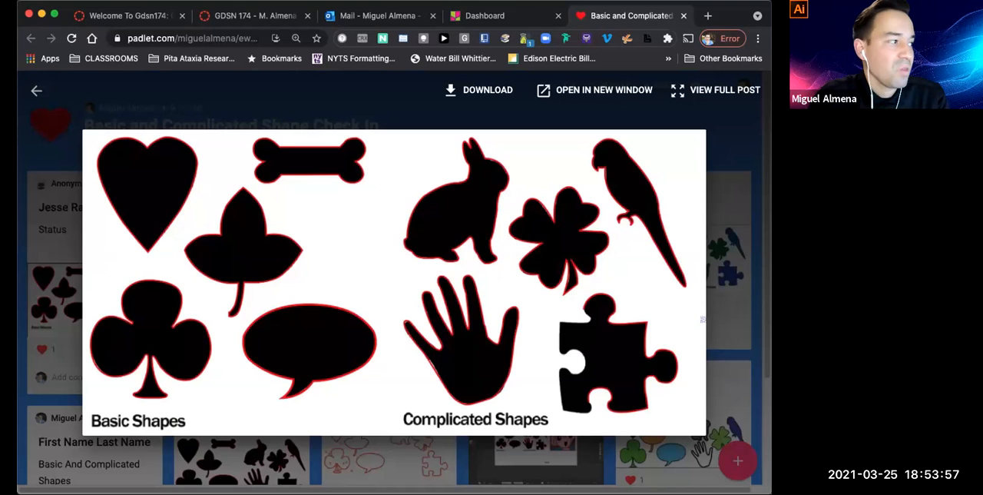
{"action": "key", "text": "Escape"}
{"action": "scroll", "coordinate": [390, 282], "scroll_direction": "down", "scroll_amount": 2}
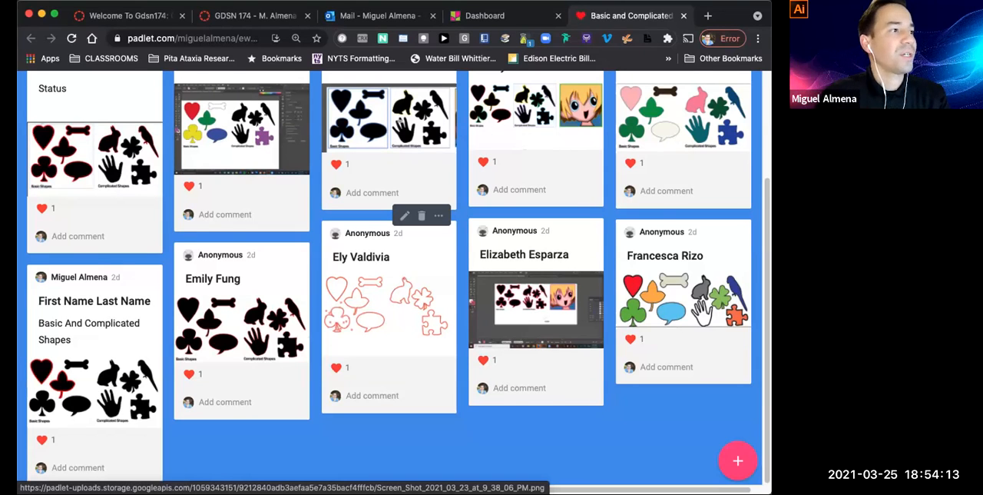
{"action": "scroll", "coordinate": [389, 349], "scroll_direction": "up", "scroll_amount": 3}
{"action": "scroll", "coordinate": [388, 349], "scroll_direction": "down", "scroll_amount": 2}
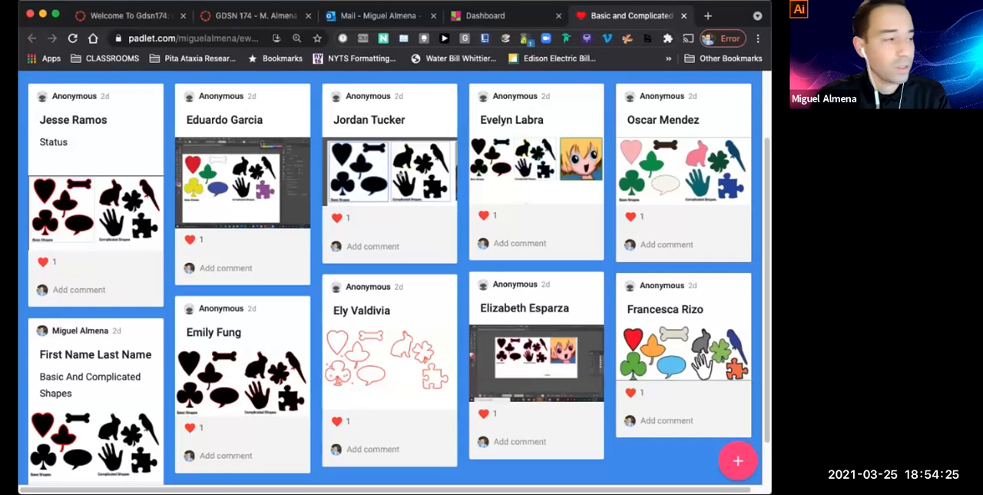
Switch to the Keynote presentation and view slide 58 on turning in the Pentool exercises and slide 57 on the completed exercises
{"action": "key", "text": "super+Tab"}
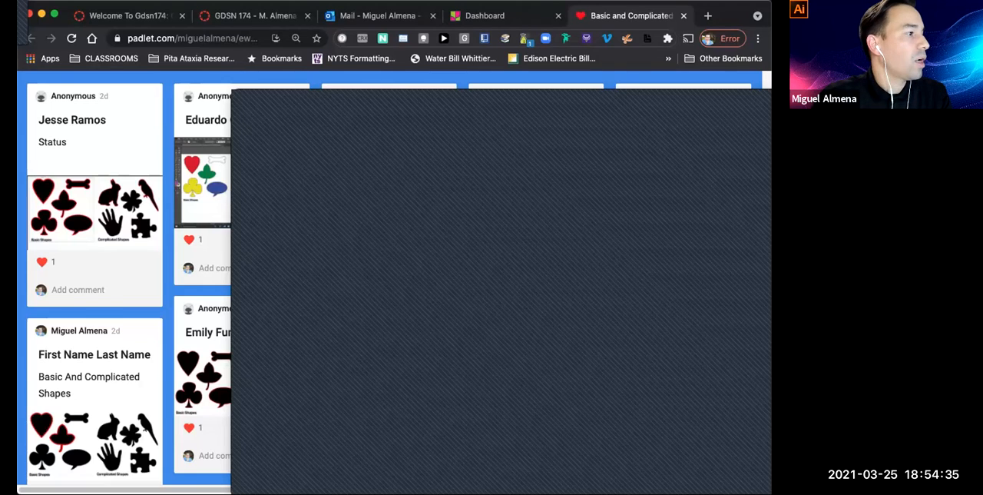
{"action": "key", "text": "super+Tab"}
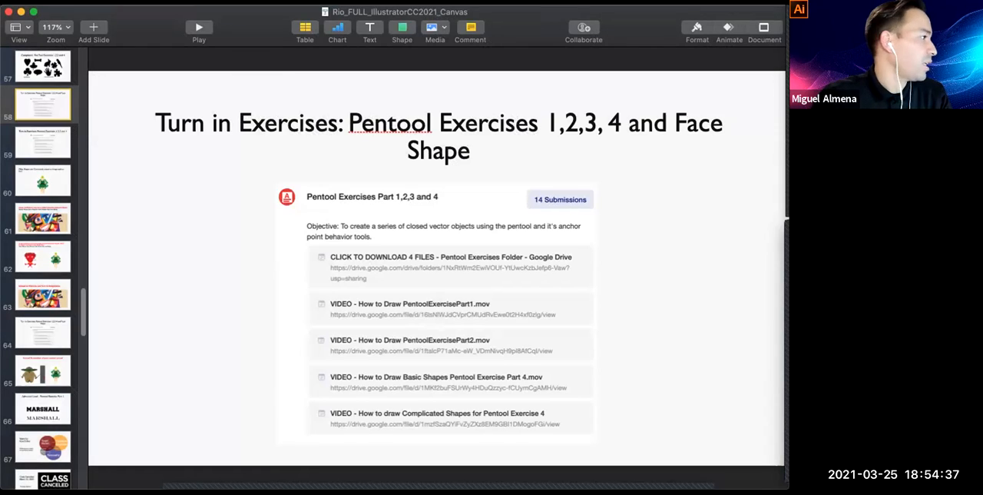
{"action": "key", "text": "Down"}
{"action": "key", "text": "Down"}
{"action": "key", "text": "Up"}
{"action": "key", "text": "Up"}
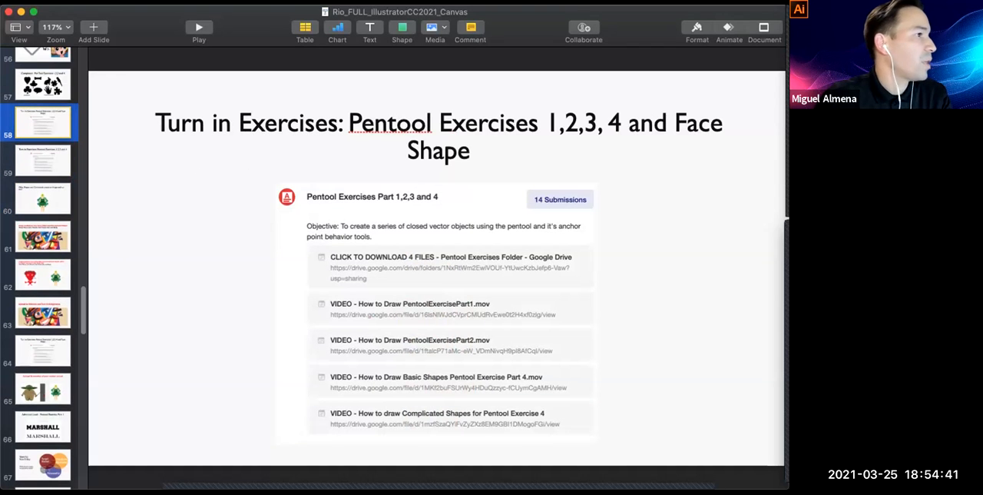
{"action": "key", "text": "Up"}
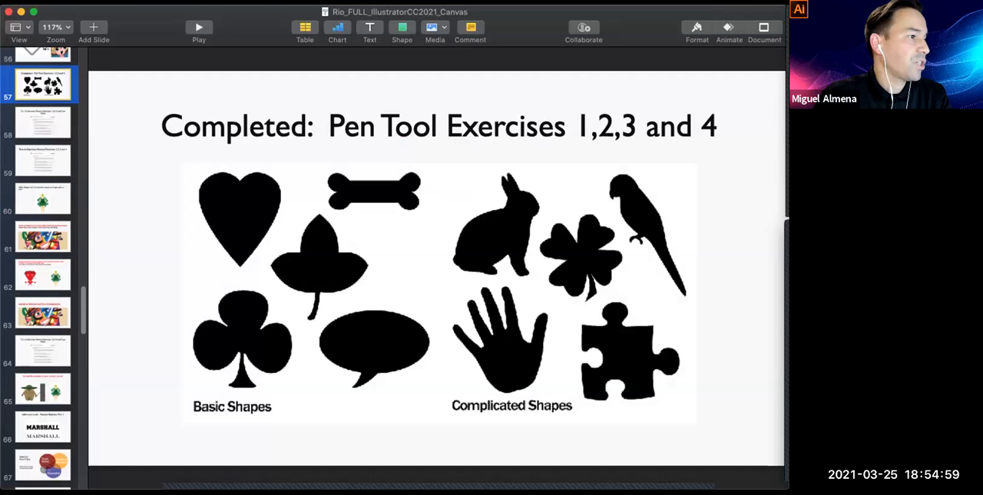
View slides 62, 65 and 60 with the character designs made from shapes, and return to slide 57
{"action": "left_click", "coordinate": [43, 275]}
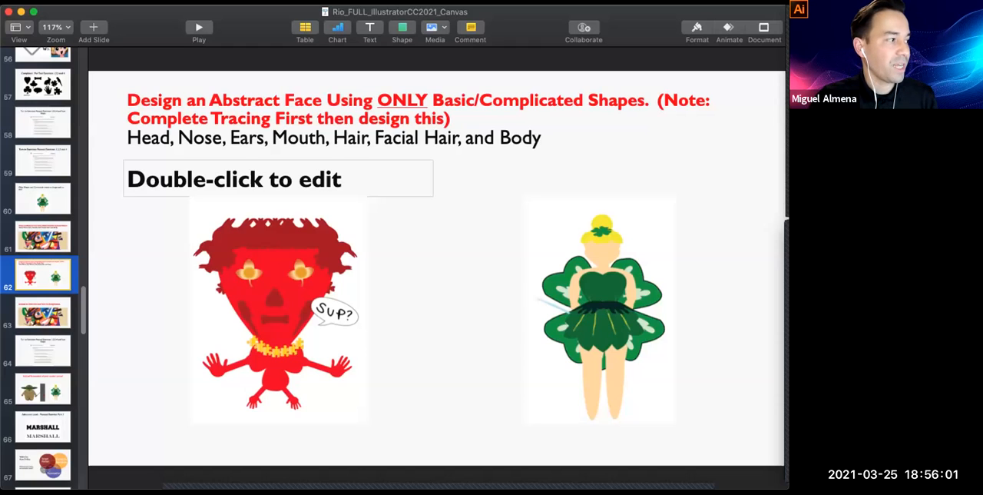
{"action": "left_click", "coordinate": [43, 390]}
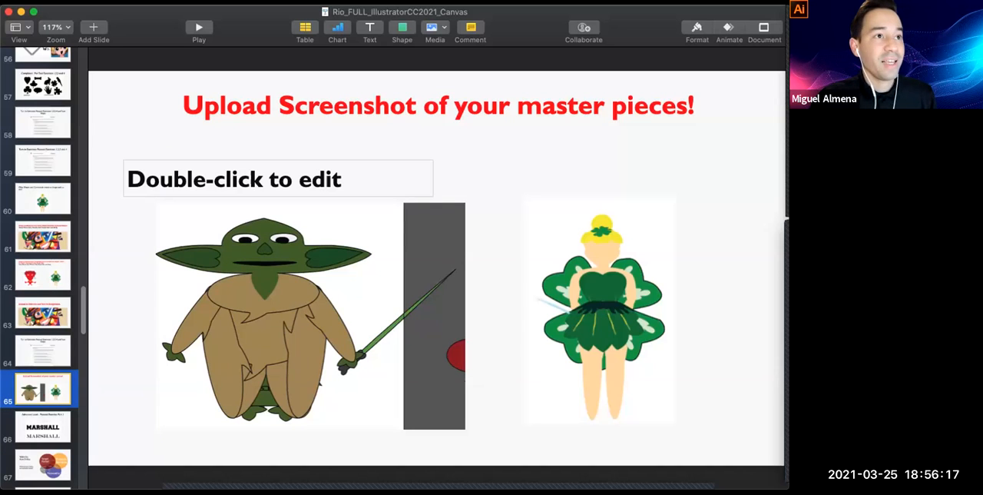
{"action": "left_click", "coordinate": [43, 199]}
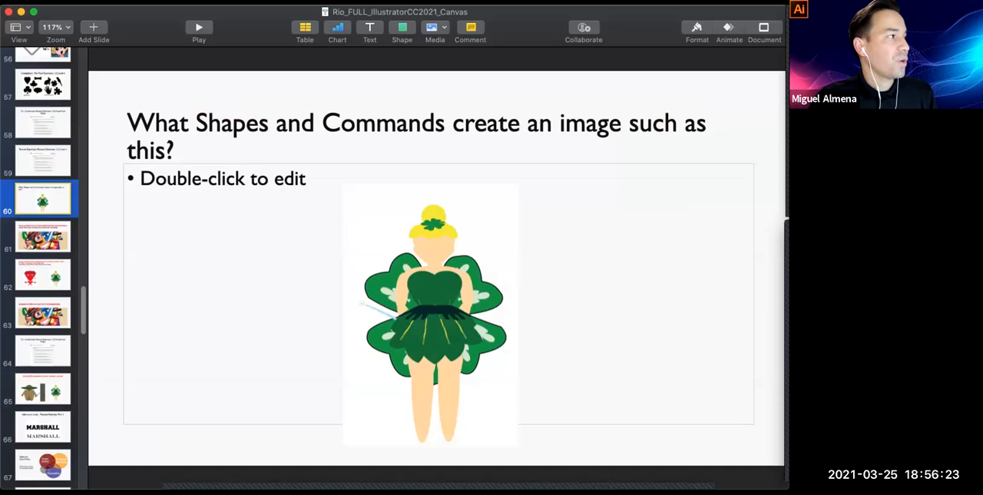
{"action": "left_click", "coordinate": [43, 84]}
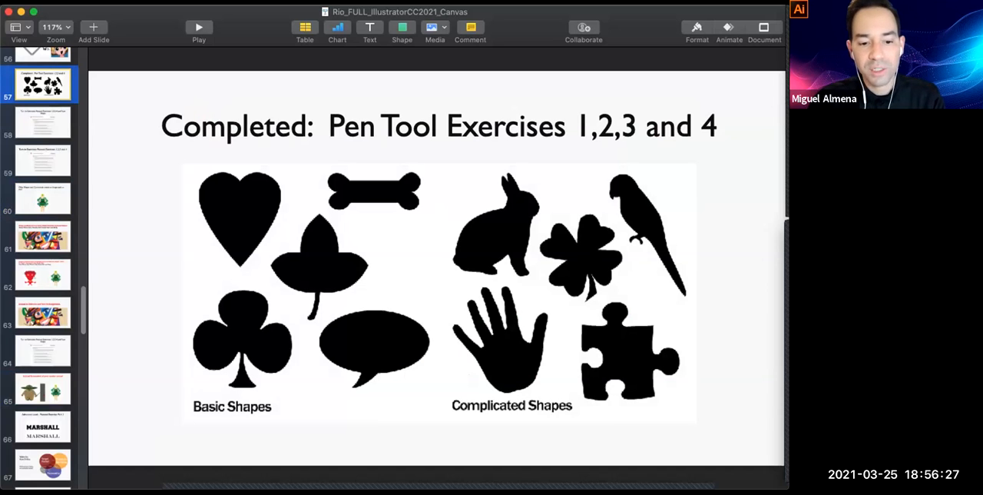
Switch to Illustrator, magnify the hand silhouette to 200%, and draw an annotation arrow pointing at the zoom level
{"action": "key", "text": "super+Tab"}
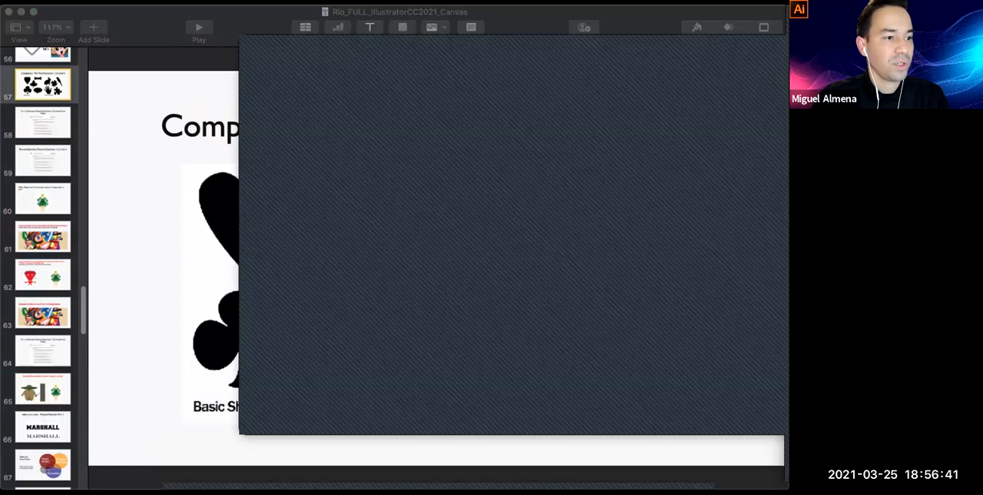
{"action": "key", "text": "super+Tab"}
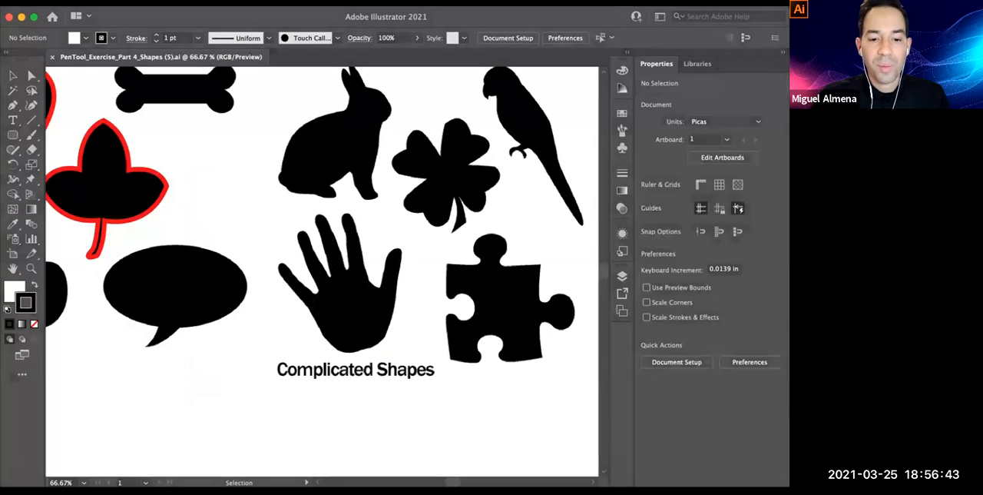
{"action": "left_click", "coordinate": [321, 307], "text": "super"}
{"action": "left_click_drag", "start_coordinate": [321, 307], "coordinate": [282, 344]}
{"action": "left_click", "coordinate": [289, 292], "text": "super"}
{"action": "left_click", "coordinate": [289, 292], "text": "super"}
{"action": "left_click_drag", "start_coordinate": [289, 292], "coordinate": [176, 355]}
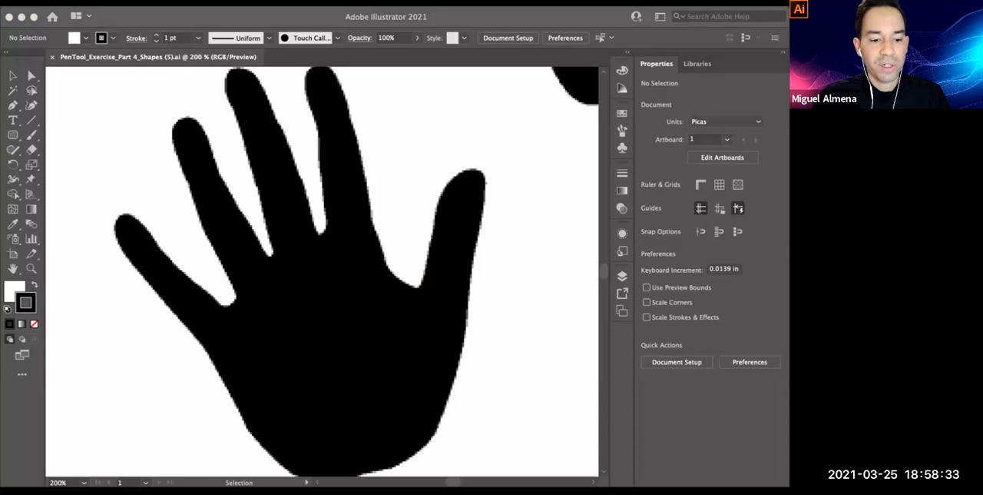
{"action": "mouse_move", "coordinate": [94, 163]}
{"action": "left_mouse_down"}
{"action": "mouse_move", "coordinate": [86, 329]}
{"action": "mouse_move", "coordinate": [53, 444]}
{"action": "mouse_move", "coordinate": [61, 472]}
{"action": "left_mouse_up"}
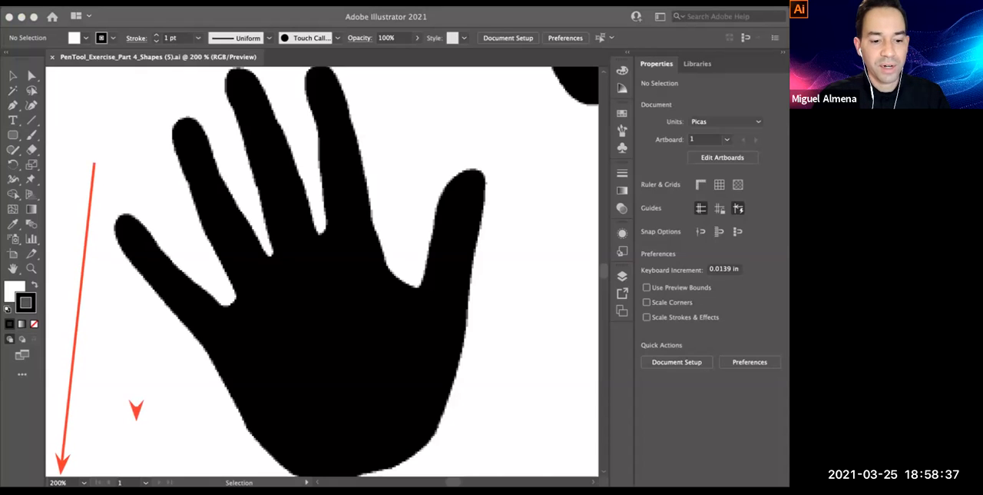
Draw a second annotation arrow pointing at the zoom level and set the zoom to 64000%
{"action": "left_click_drag", "start_coordinate": [140, 405], "coordinate": [68, 469]}
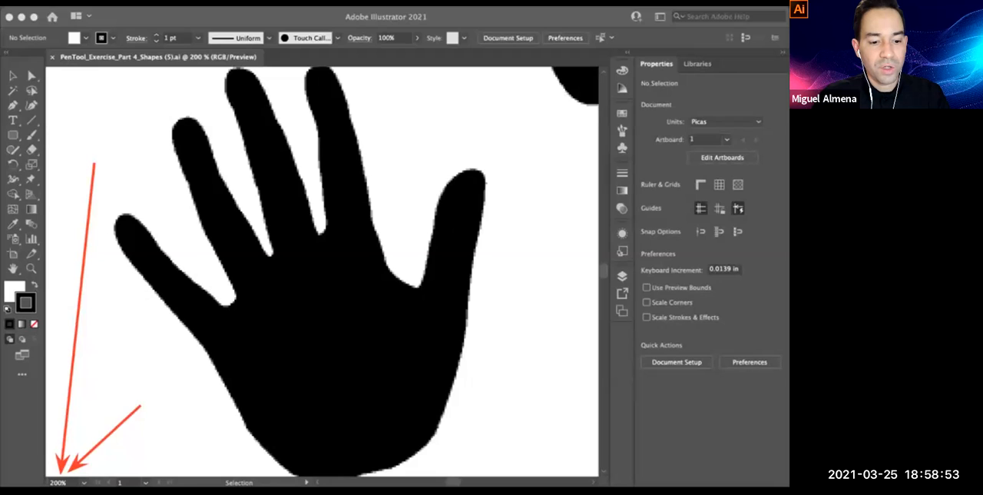
{"action": "left_click", "coordinate": [58, 482]}
{"action": "left_click", "coordinate": [83, 482]}
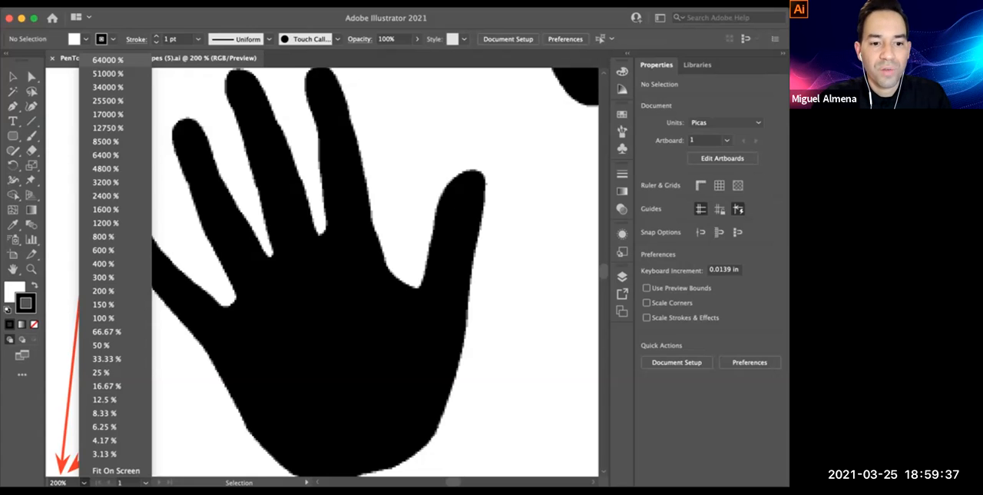
{"action": "left_click", "coordinate": [108, 60]}
{"action": "key", "text": "space"}
{"action": "key", "text": "space"}
{"action": "key", "text": "super+space"}
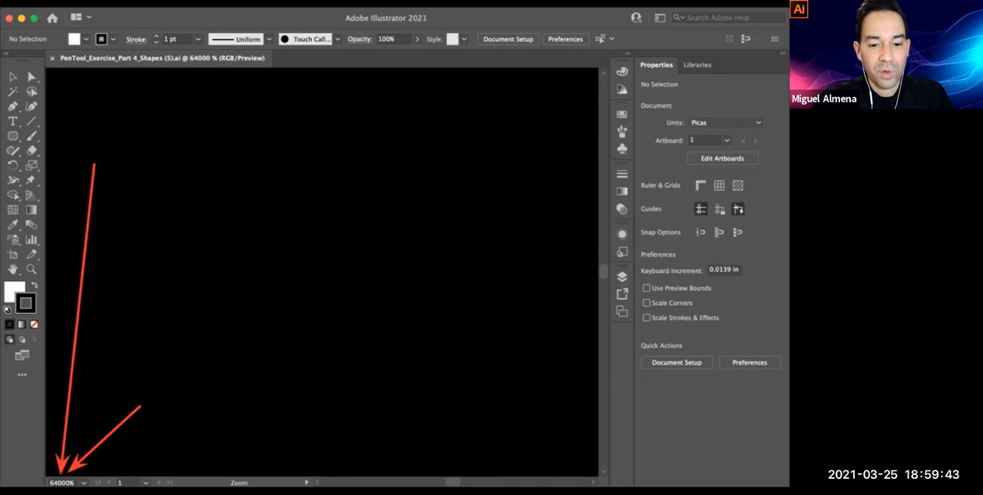
Zoom back out to 50% to view the complicated shapes together
{"action": "scroll", "coordinate": [323, 270], "scroll_direction": "down", "scroll_amount": 10}
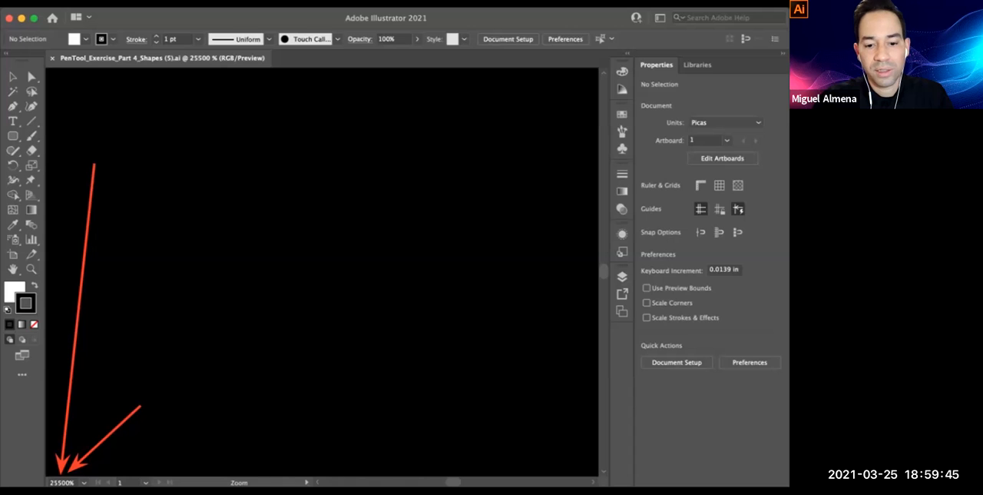
{"action": "key", "text": "super+minus"}
{"action": "key", "text": "super+minus"}
{"action": "key", "text": "super+minus"}
{"action": "key", "text": "super+minus"}
{"action": "key", "text": "super+minus"}
{"action": "key", "text": "super+minus"}
{"action": "key", "text": "super+minus"}
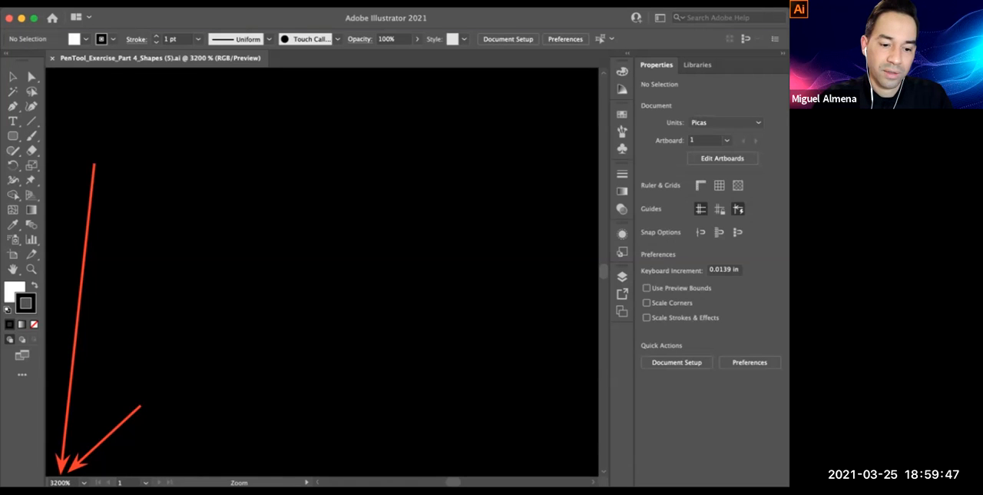
{"action": "scroll", "coordinate": [384, 344], "scroll_direction": "down", "scroll_amount": 8}
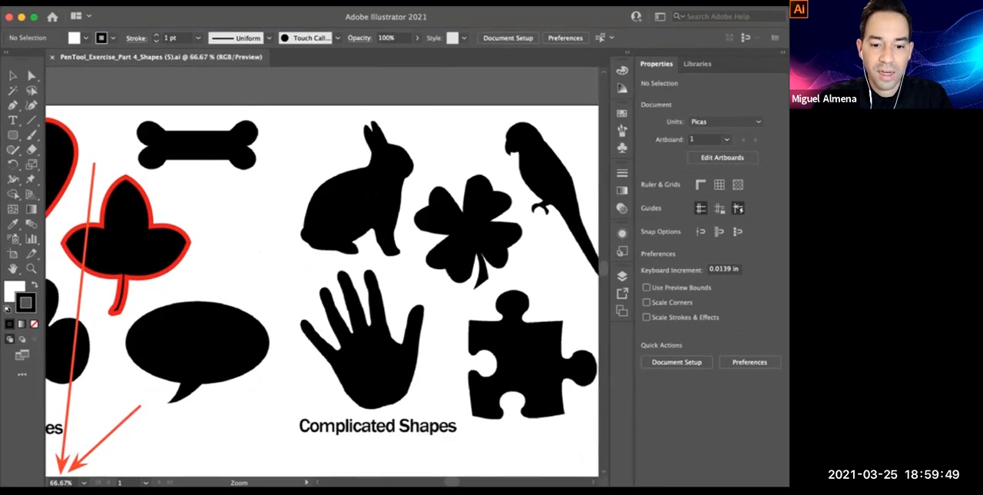
{"action": "scroll", "coordinate": [257, 192], "scroll_direction": "up", "scroll_amount": 4}
{"action": "scroll", "coordinate": [223, 153], "scroll_direction": "up", "scroll_amount": 3}
{"action": "scroll", "coordinate": [323, 271], "scroll_direction": "down", "scroll_amount": 7}
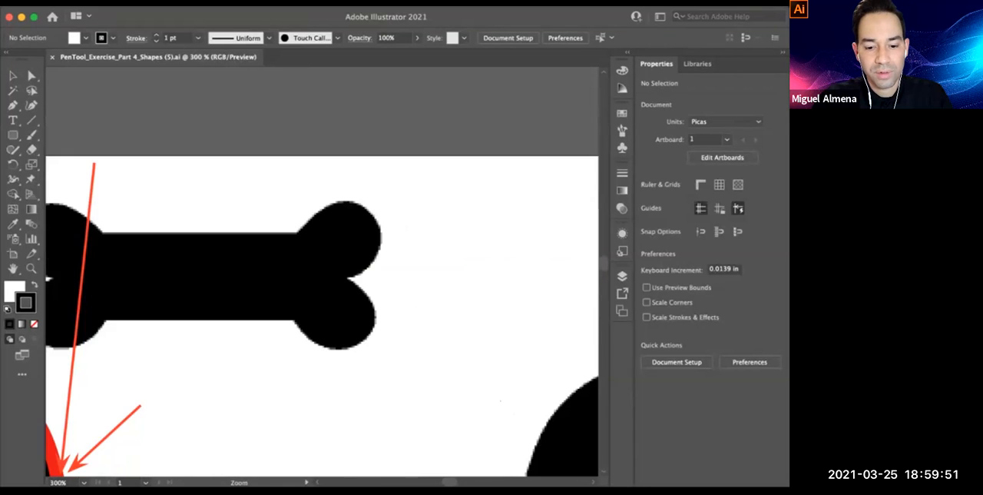
{"action": "left_click", "coordinate": [401, 377], "text": "alt+super"}
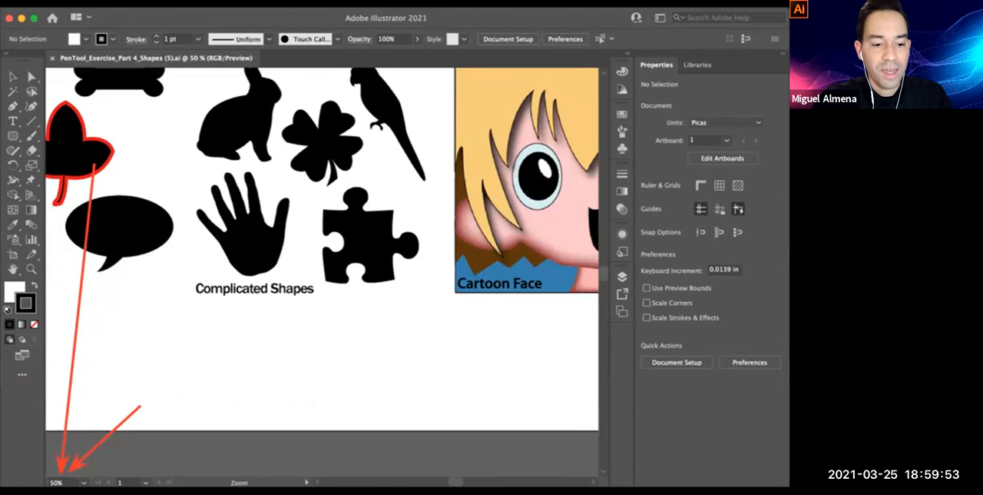
Magnify the hand silhouette's middle fingertip to about 636%
{"action": "left_click", "coordinate": [281, 261], "text": "super"}
{"action": "left_click", "coordinate": [289, 208], "text": "super"}
{"action": "left_click", "coordinate": [288, 272], "text": "super"}
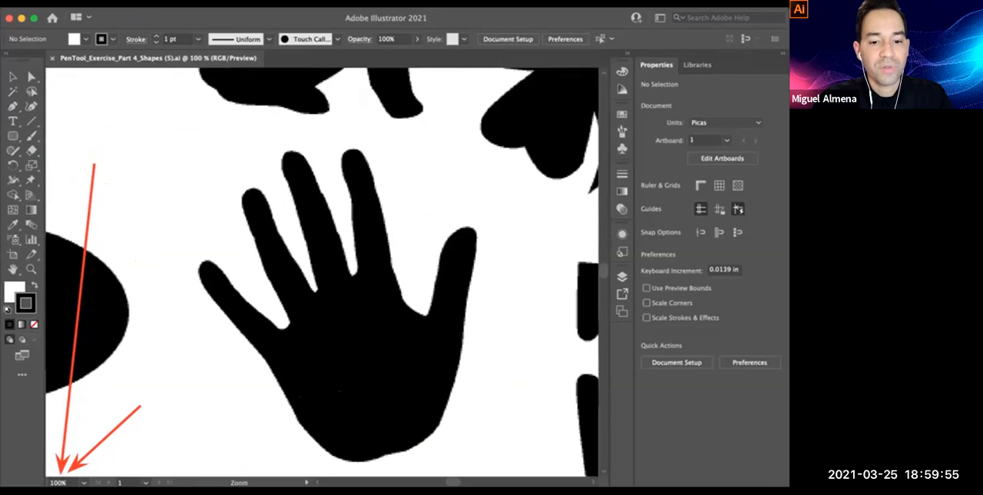
{"action": "left_click", "coordinate": [296, 154], "text": "super"}
{"action": "left_click", "coordinate": [349, 291], "text": "super"}
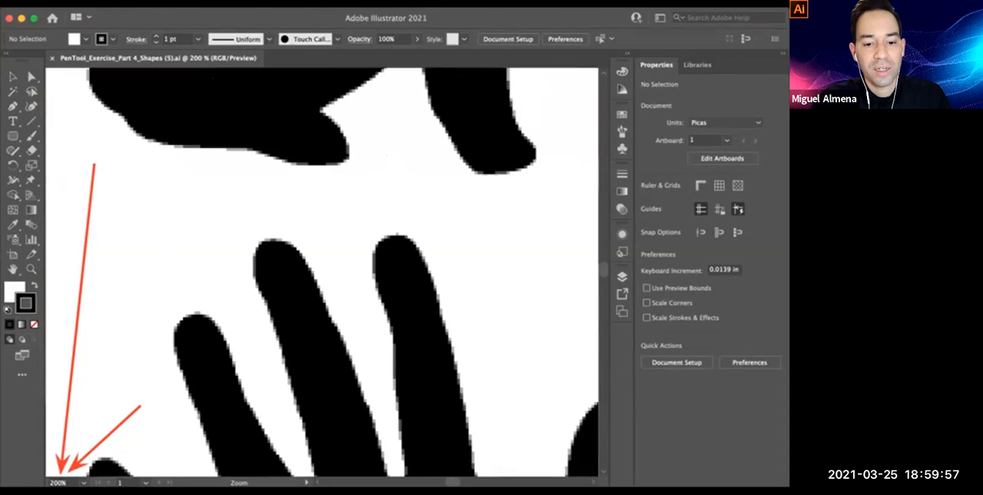
{"action": "left_click", "coordinate": [275, 232], "text": "super"}
{"action": "left_click", "coordinate": [322, 301], "text": "super"}
{"action": "left_click", "coordinate": [325, 250], "text": "super"}
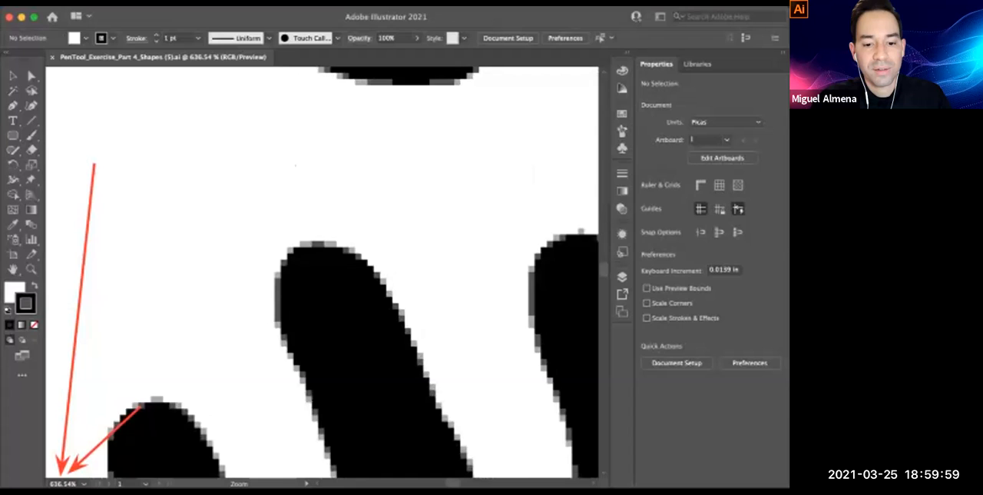
Magnify the pixelated edge of the middle fingertip to 6400%
{"action": "left_click", "coordinate": [317, 298], "text": "super"}
{"action": "left_click", "coordinate": [311, 206], "text": "super"}
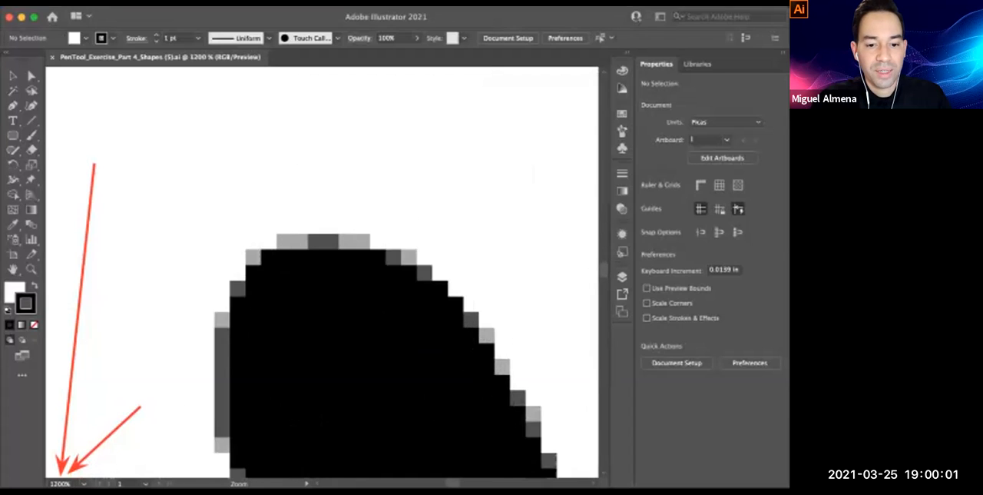
{"action": "left_click", "coordinate": [333, 298], "text": "super"}
{"action": "left_click", "coordinate": [298, 230], "text": "super"}
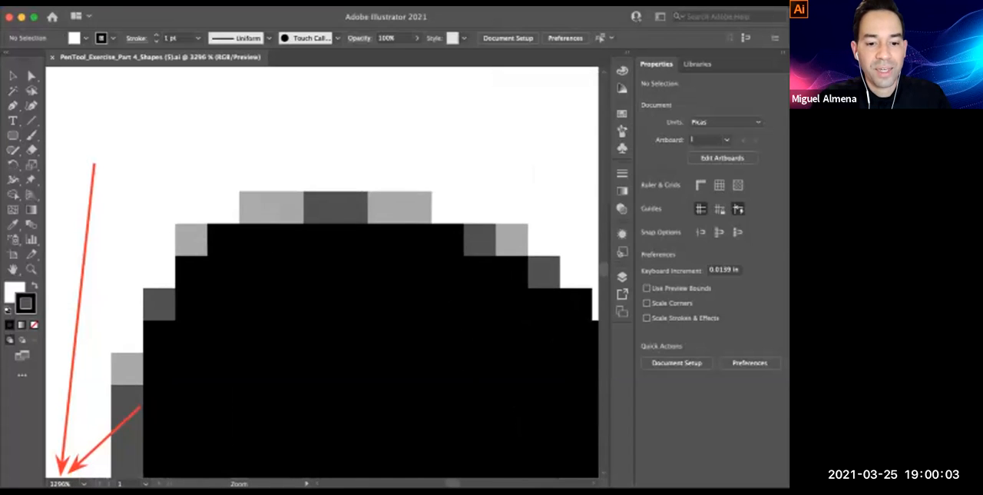
{"action": "left_click", "coordinate": [329, 221], "text": "super"}
{"action": "left_click", "coordinate": [288, 287], "text": "super"}
{"action": "left_click", "coordinate": [248, 279], "text": "super"}
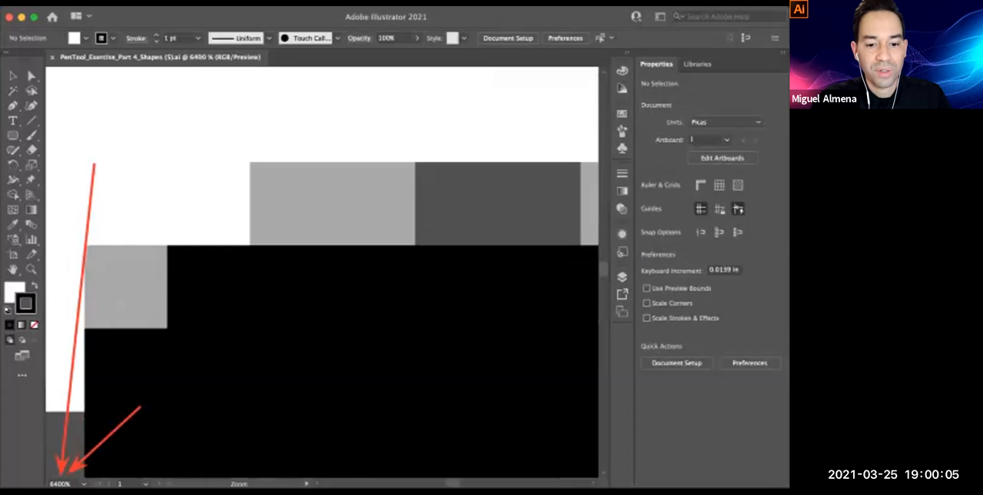
Magnify a single light gray edge pixel of the fingertip to 64000%
{"action": "left_click", "coordinate": [323, 271], "text": "super"}
{"action": "left_click", "coordinate": [315, 218], "text": "super"}
{"action": "left_click", "coordinate": [242, 311], "text": "super"}
{"action": "left_click", "coordinate": [380, 206], "text": "super"}
{"action": "left_click", "coordinate": [430, 291], "text": "super"}
{"action": "left_click_drag", "start_coordinate": [323, 269], "coordinate": [408, 287]}
{"action": "left_click", "coordinate": [596, 213], "text": "super"}
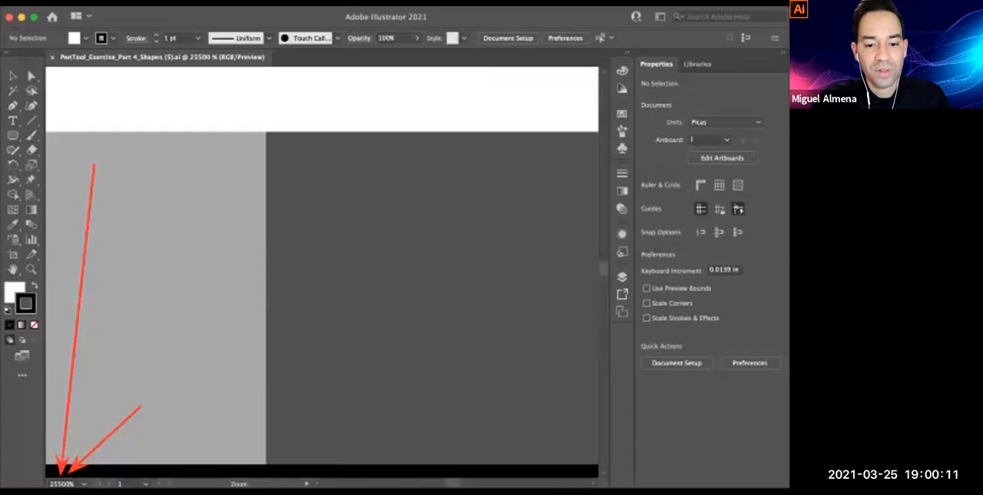
{"action": "left_click_drag", "start_coordinate": [254, 296], "coordinate": [587, 303]}
{"action": "left_click", "coordinate": [461, 307], "text": "super"}
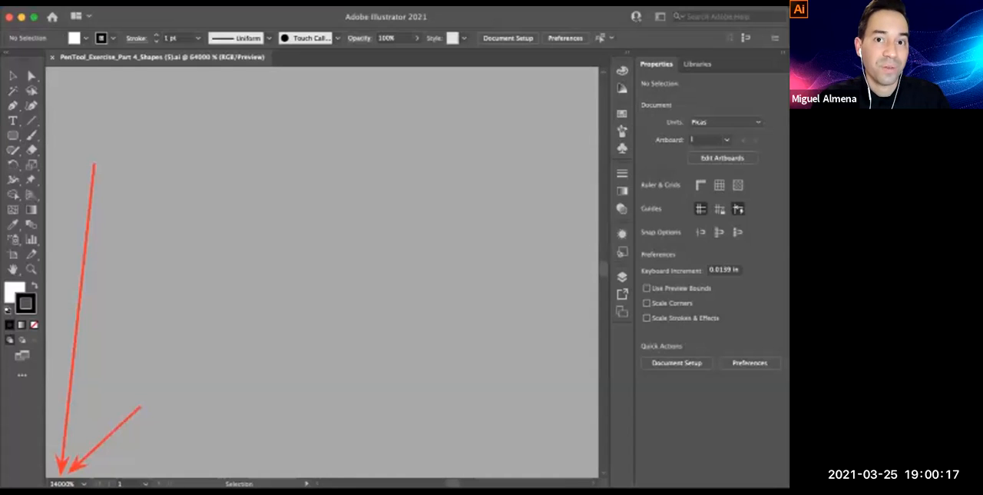
Zoom back out to 2400% to examine the fingertip's stepped pixel outline
{"action": "key", "text": "space"}
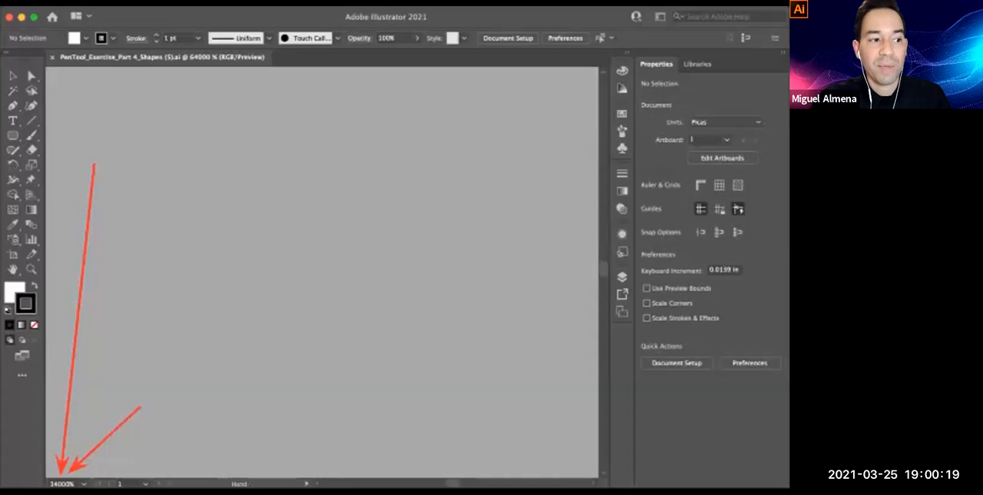
{"action": "key", "text": "super+minus"}
{"action": "key", "text": "super+minus"}
{"action": "key", "text": "super+minus"}
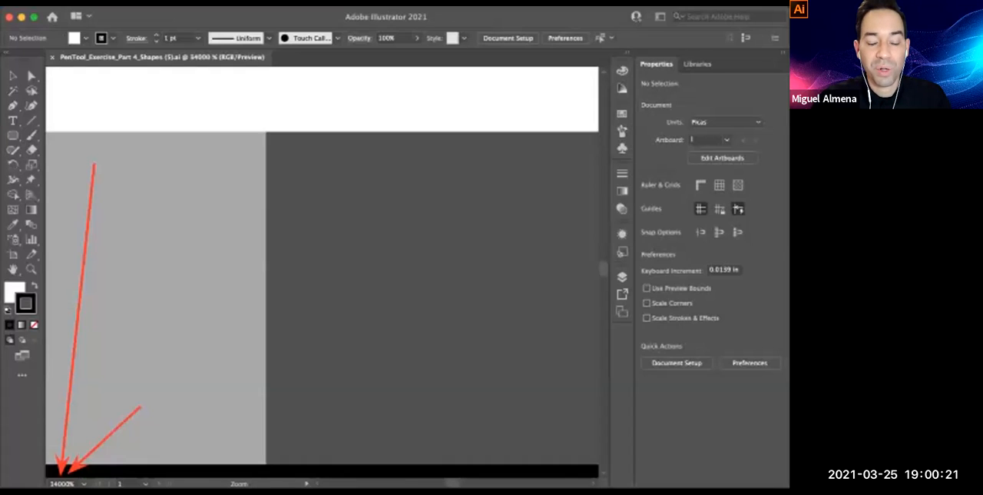
{"action": "key", "text": "super+minus"}
{"action": "key", "text": "super+minus"}
{"action": "key", "text": "super+minus"}
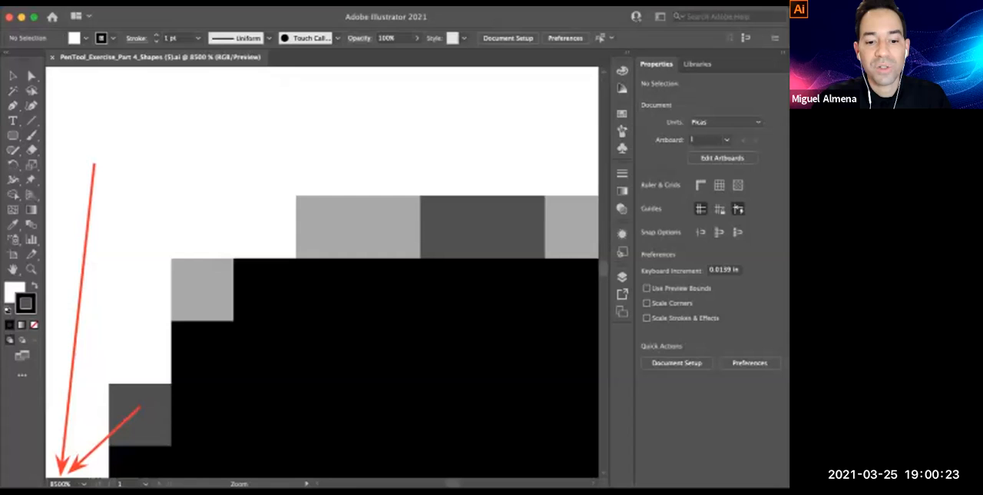
{"action": "key", "text": "super+minus"}
{"action": "key", "text": "super+minus"}
{"action": "key", "text": "super+minus"}
{"action": "key", "text": "super+minus"}
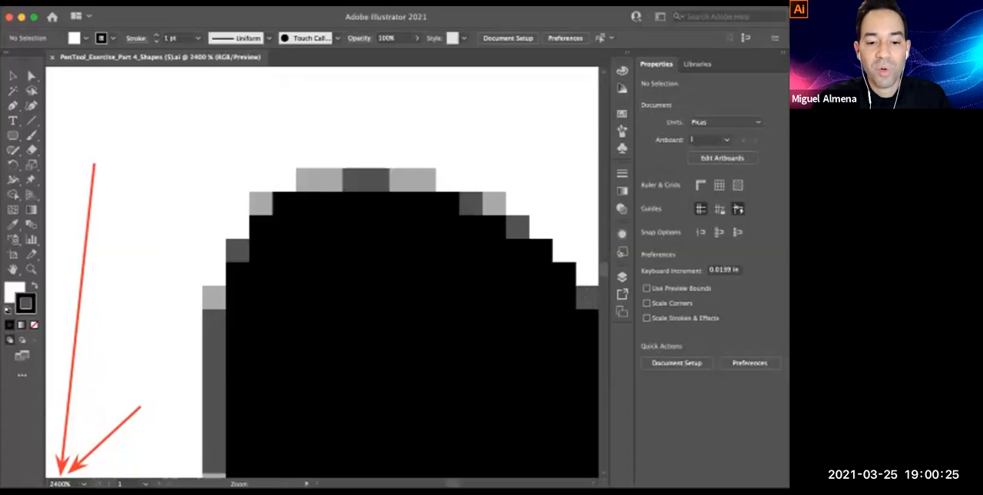
Examine the fingers of the hand silhouette at 600%
{"action": "left_click_drag", "start_coordinate": [322, 323], "coordinate": [351, 227]}
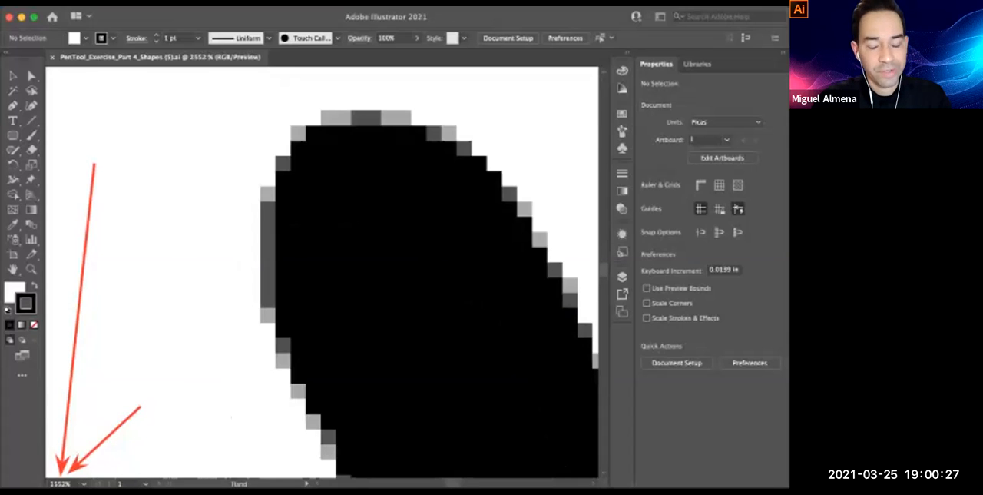
{"action": "key", "text": "super+minus"}
{"action": "key", "text": "super+minus"}
{"action": "key", "text": "super+minus"}
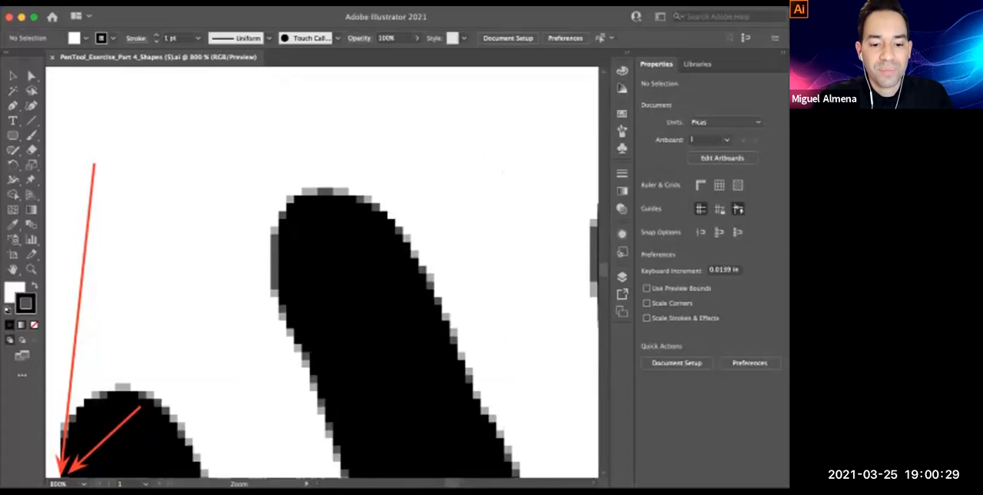
{"action": "left_click_drag", "start_coordinate": [322, 322], "coordinate": [328, 244]}
{"action": "key", "text": "super+minus"}
{"action": "left_click_drag", "start_coordinate": [323, 322], "coordinate": [306, 369]}
{"action": "key", "text": "super+plus"}
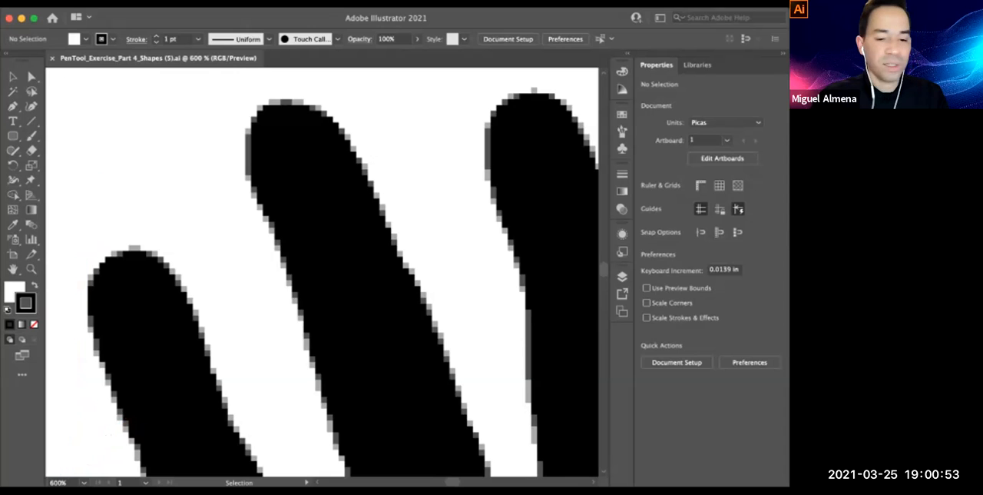
Frame the fingers at 300% and activate the Pen tool with no fill and a red #d42800 stroke
{"action": "key", "text": "super+minus"}
{"action": "key", "text": "super+minus"}
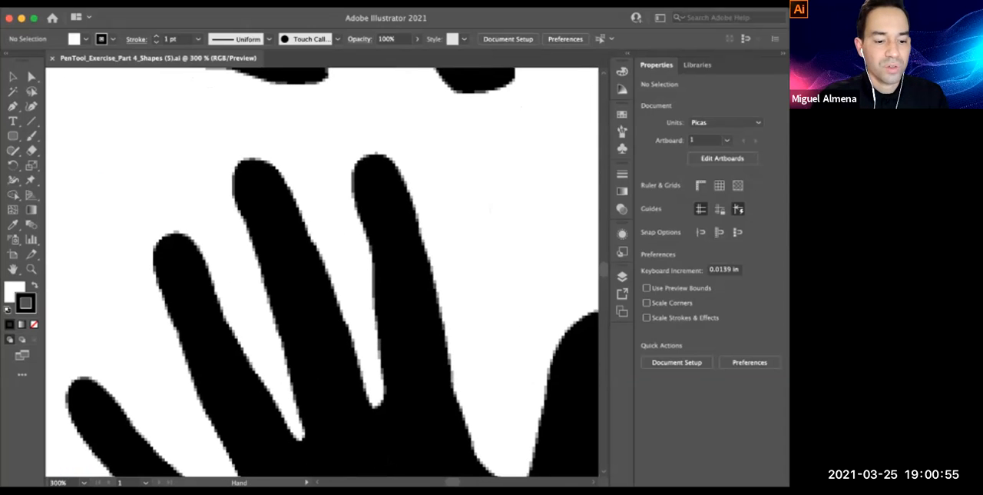
{"action": "left_click_drag", "start_coordinate": [338, 272], "coordinate": [364, 226]}
{"action": "key", "text": "p"}
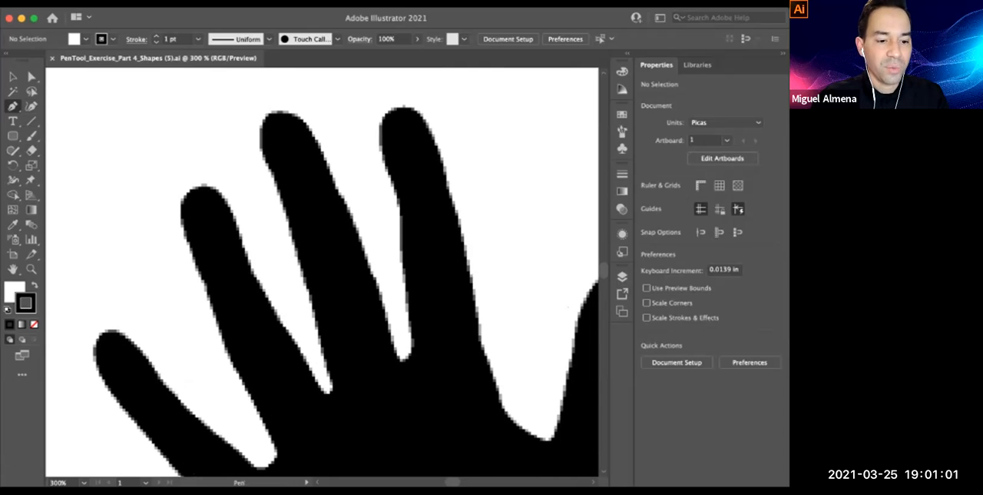
{"action": "key", "text": "F6"}
{"action": "key", "text": "slash"}
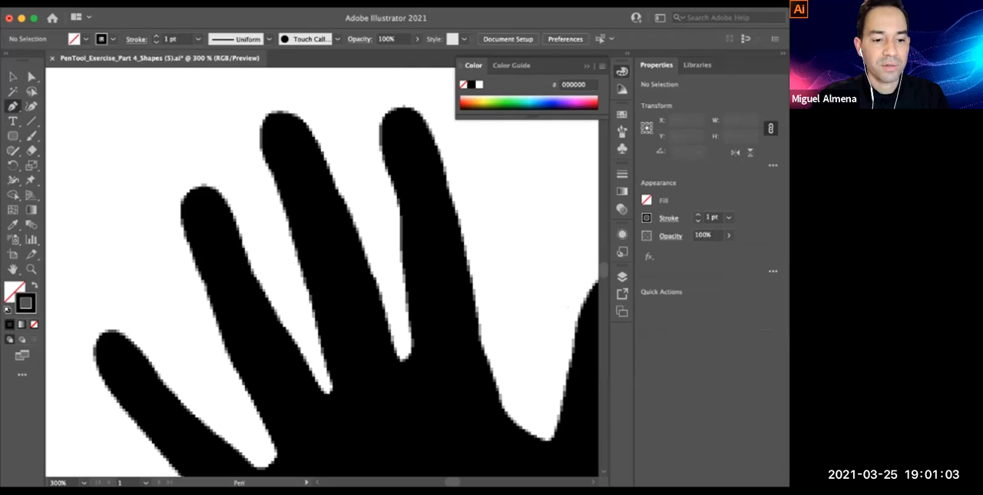
{"action": "left_click", "coordinate": [465, 104]}
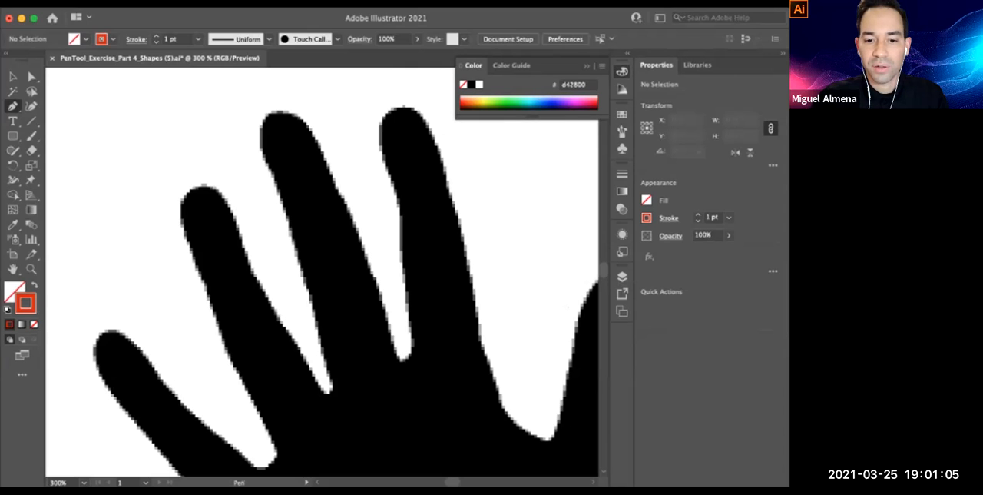
Set the stroke weight to 5 pt
{"action": "left_click", "coordinate": [698, 215]}
{"action": "left_click", "coordinate": [697, 215]}
{"action": "left_click", "coordinate": [697, 215]}
{"action": "left_click", "coordinate": [698, 215]}
{"action": "scroll", "coordinate": [322, 271], "scroll_direction": "up", "scroll_amount": 1}
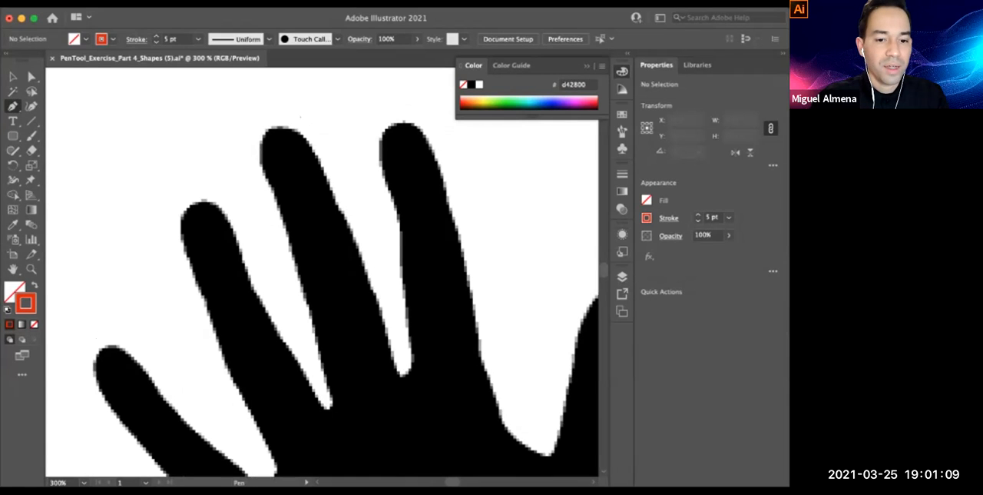
Start tracing the hand at the tip of the middle finger and curve the first Pen segment down its left edge
{"action": "left_click", "coordinate": [275, 126]}
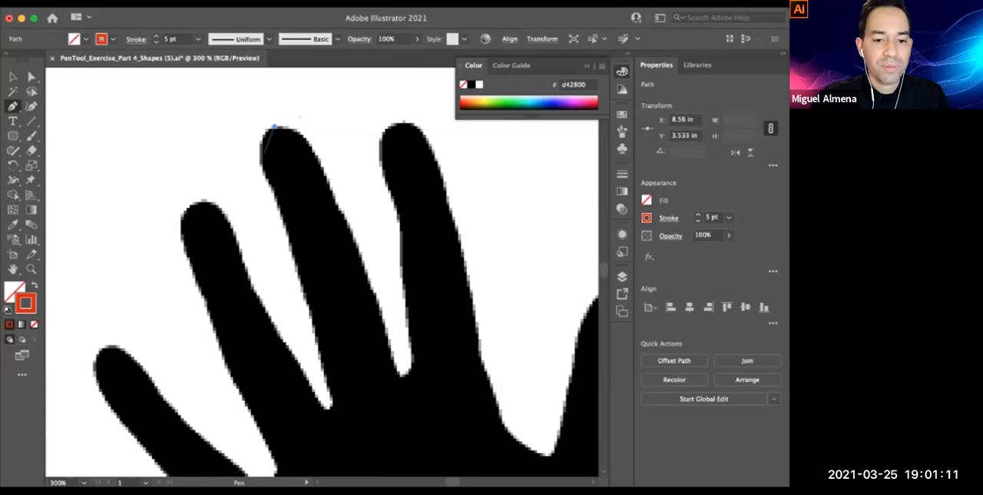
{"action": "left_click", "coordinate": [263, 153], "text": "super"}
{"action": "left_click", "coordinate": [333, 291], "text": "super"}
{"action": "left_click", "coordinate": [335, 276], "text": "super"}
{"action": "left_click_drag", "start_coordinate": [335, 276], "coordinate": [307, 241]}
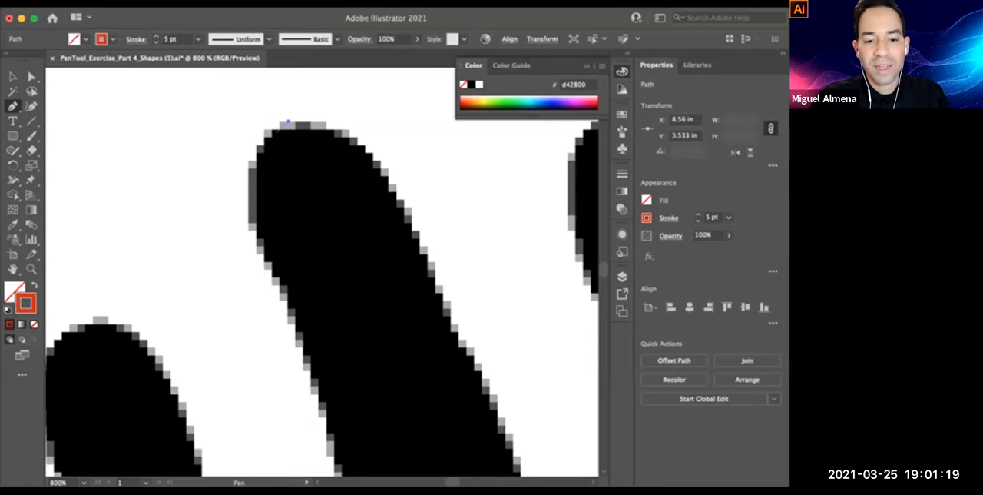
{"action": "left_click_drag", "start_coordinate": [250, 203], "coordinate": [258, 264]}
Set the path's stroke weight to 1 pt and remove the outgoing handle from its last anchor point
{"action": "left_click", "coordinate": [698, 221]}
{"action": "left_click", "coordinate": [698, 221]}
{"action": "left_click", "coordinate": [698, 221]}
{"action": "left_click", "coordinate": [698, 221]}
{"action": "key", "text": "space"}
{"action": "left_click_drag", "start_coordinate": [538, 246], "coordinate": [536, 242]}
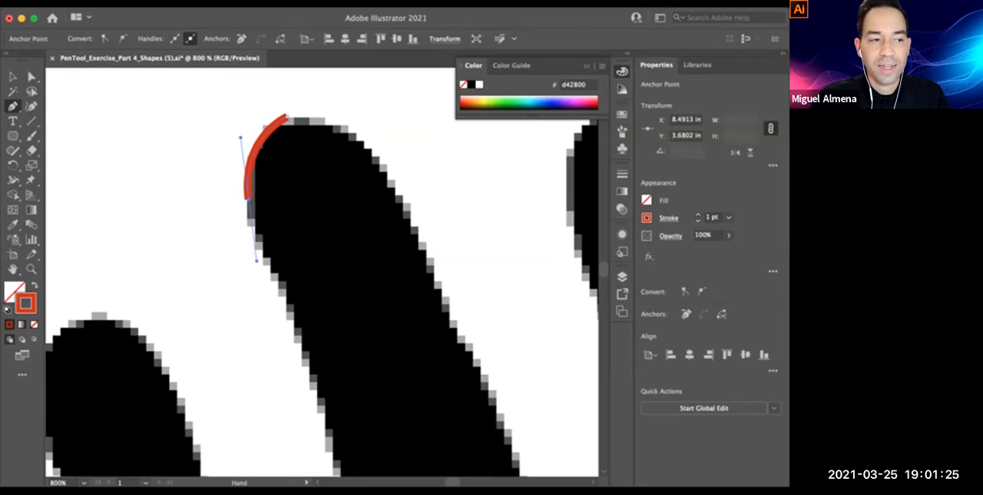
{"action": "left_click_drag", "start_coordinate": [383, 262], "coordinate": [380, 244]}
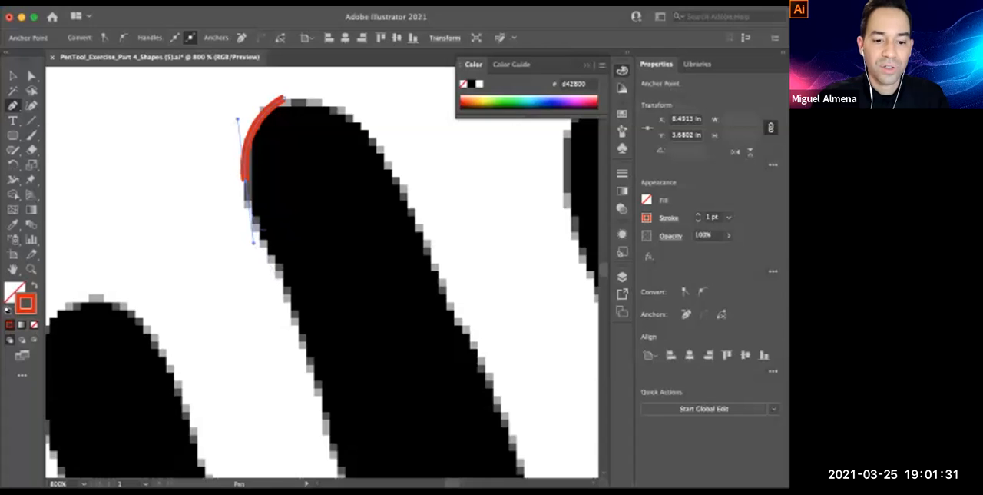
{"action": "left_click", "coordinate": [246, 182]}
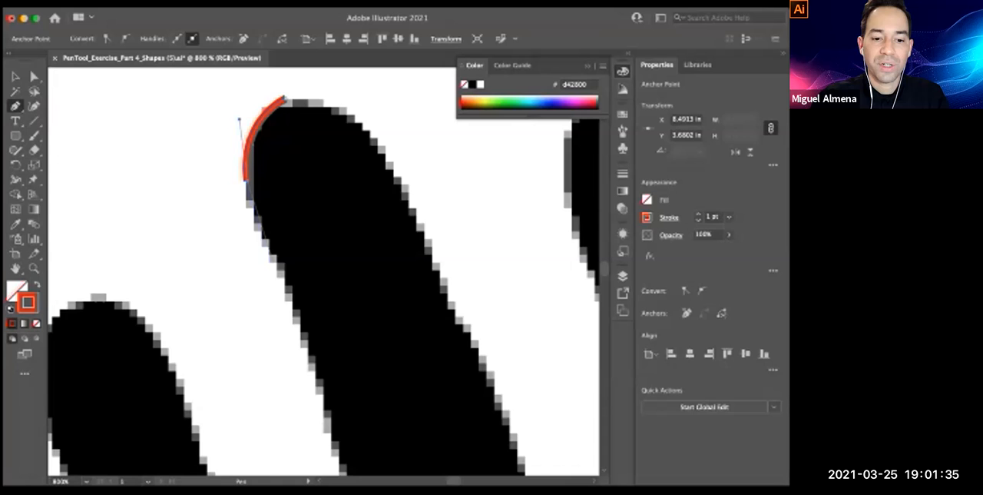
{"action": "scroll", "coordinate": [322, 276], "scroll_direction": "down", "scroll_amount": 3}
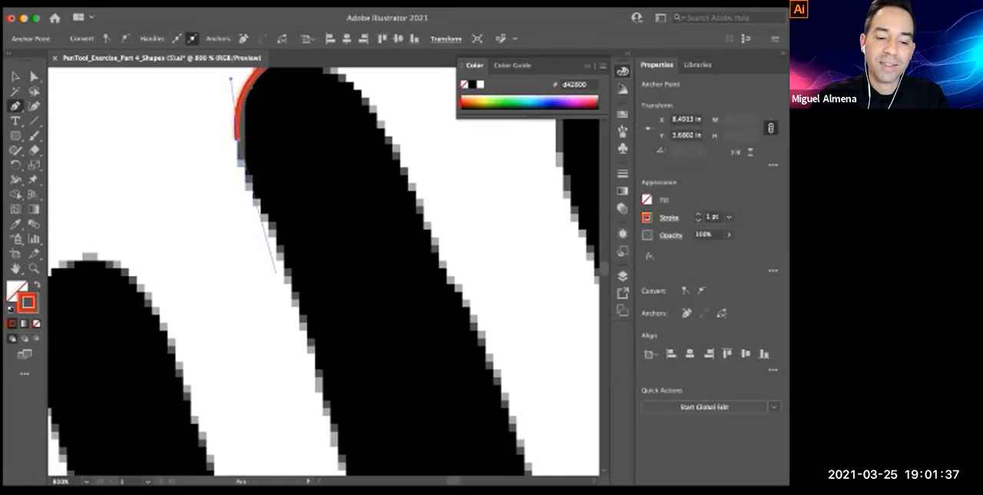
{"action": "scroll", "coordinate": [275, 273], "scroll_direction": "up", "scroll_amount": 1}
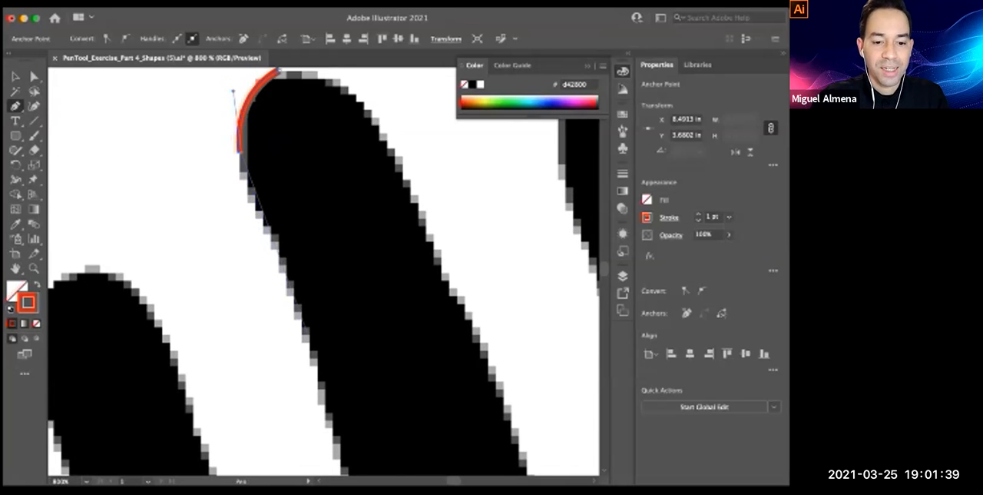
Extend the Pen path with curved segments down the upper and middle parts of the middle finger's left edge
{"action": "key", "text": "super+minus"}
{"action": "left_click_drag", "start_coordinate": [307, 330], "coordinate": [302, 298]}
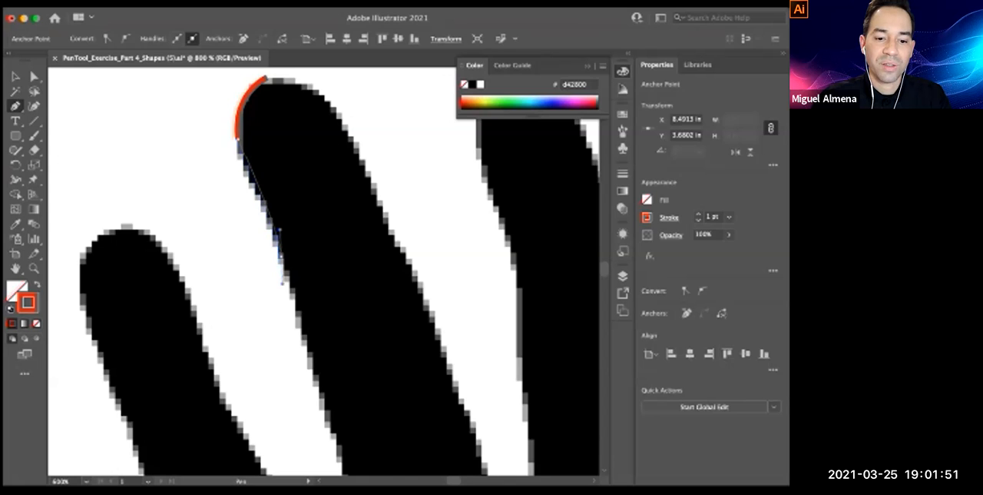
{"action": "left_click_drag", "start_coordinate": [284, 285], "coordinate": [289, 285]}
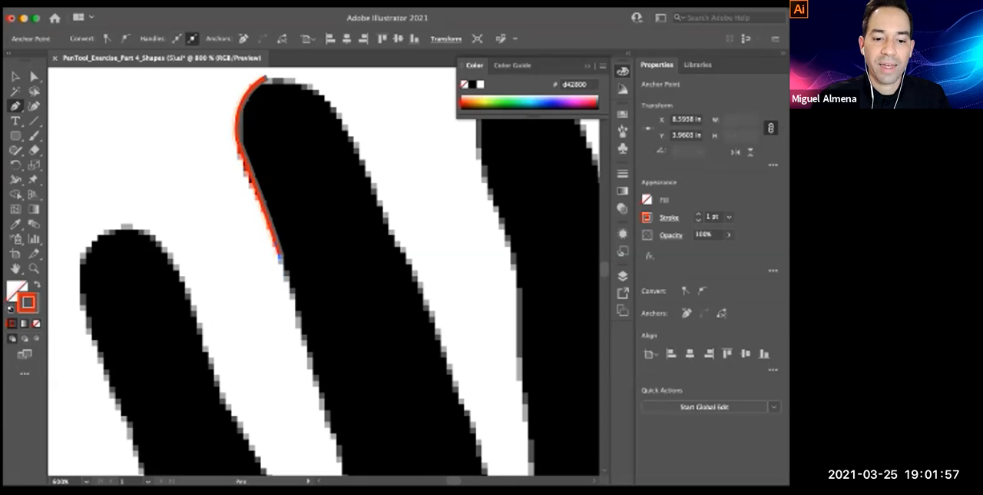
{"action": "left_click_drag", "start_coordinate": [289, 284], "coordinate": [278, 235]}
{"action": "key", "text": "super+equal"}
{"action": "left_click_drag", "start_coordinate": [300, 269], "coordinate": [256, 234]}
{"action": "key", "text": "super+minus"}
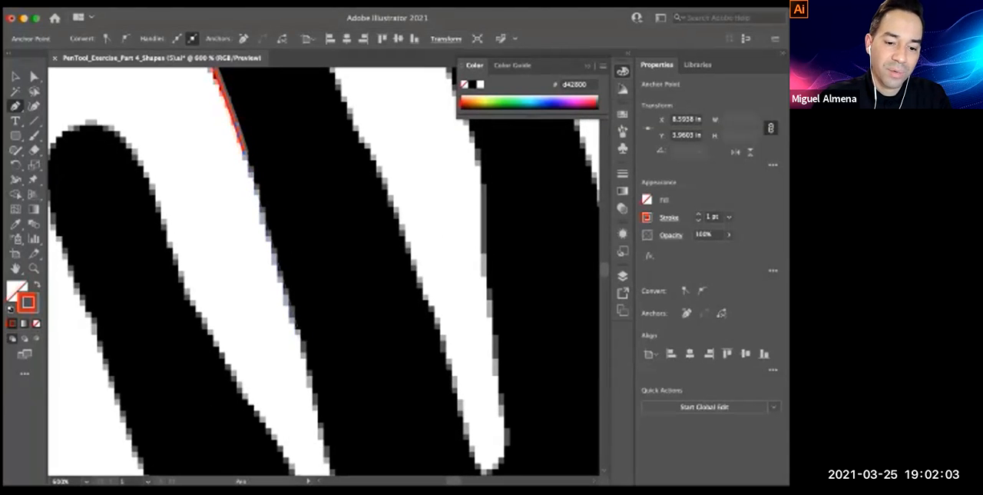
{"action": "left_click_drag", "start_coordinate": [323, 399], "coordinate": [330, 403]}
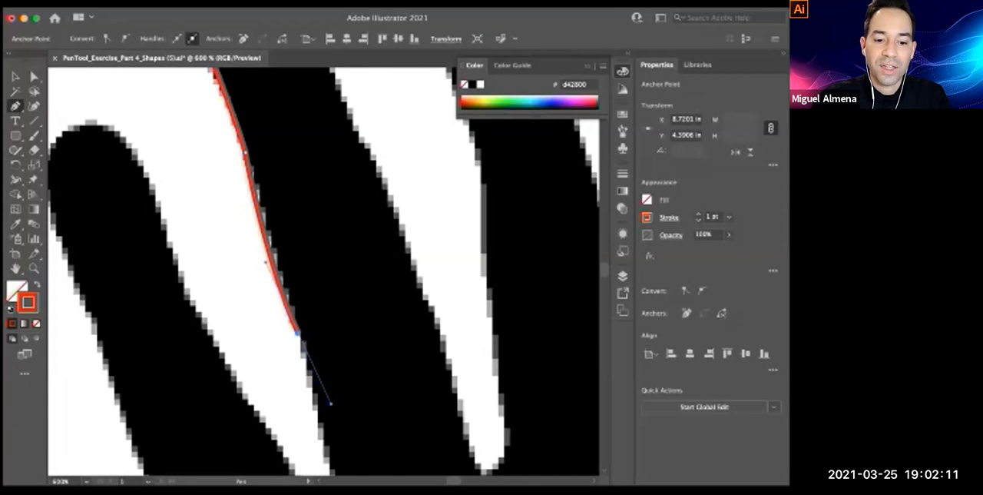
Continue the curved path down the base of the middle finger's left edge to just above the gap's tip
{"action": "scroll", "coordinate": [330, 402], "scroll_direction": "down", "scroll_amount": 3}
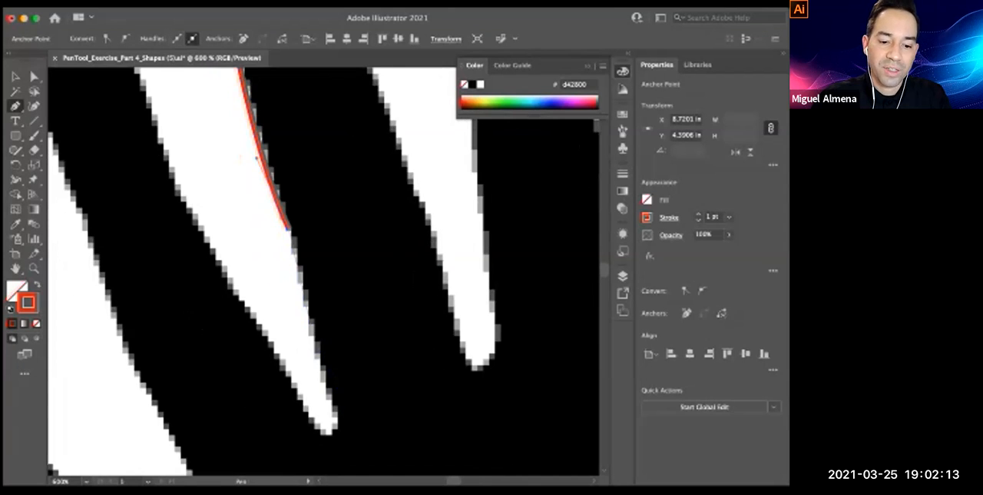
{"action": "left_click", "coordinate": [310, 326]}
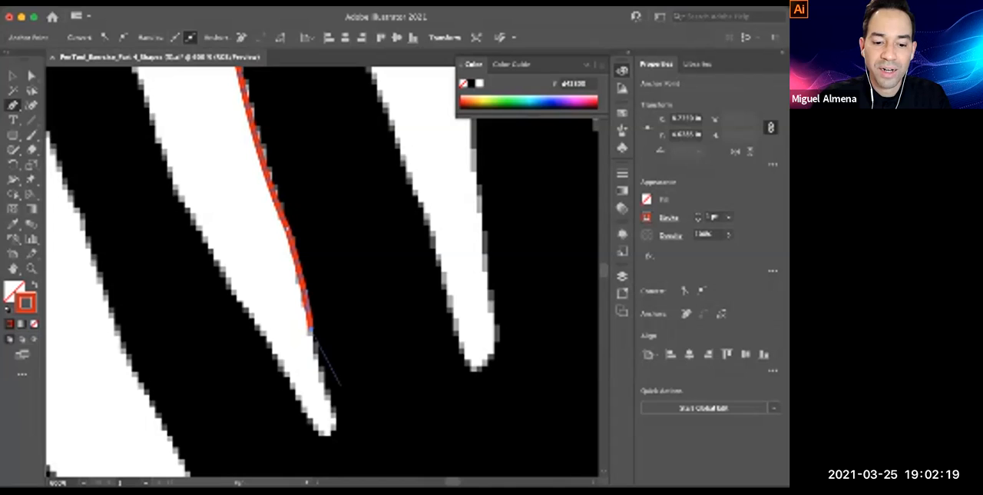
{"action": "left_click_drag", "start_coordinate": [329, 396], "coordinate": [340, 420]}
{"action": "left_click", "coordinate": [340, 418], "text": "super"}
{"action": "left_click_drag", "start_coordinate": [336, 357], "coordinate": [383, 404]}
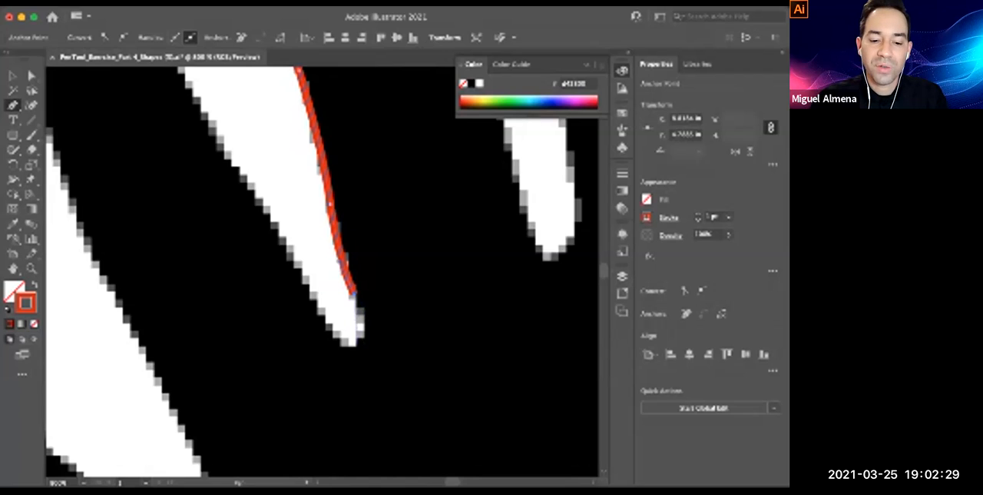
Curve the path around the bottom of the gap between the middle and ring fingers, and remove the last anchor's outgoing handle
{"action": "left_click_drag", "start_coordinate": [358, 342], "coordinate": [347, 354]}
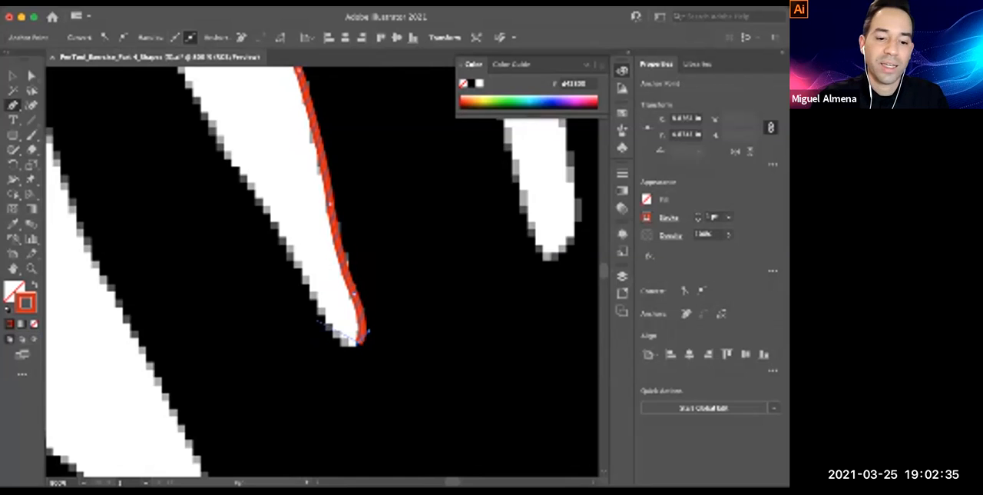
{"action": "mouse_move", "coordinate": [320, 309]}
{"action": "left_mouse_down"}
{"action": "mouse_move", "coordinate": [294, 261]}
{"action": "mouse_move", "coordinate": [319, 317]}
{"action": "left_mouse_up"}
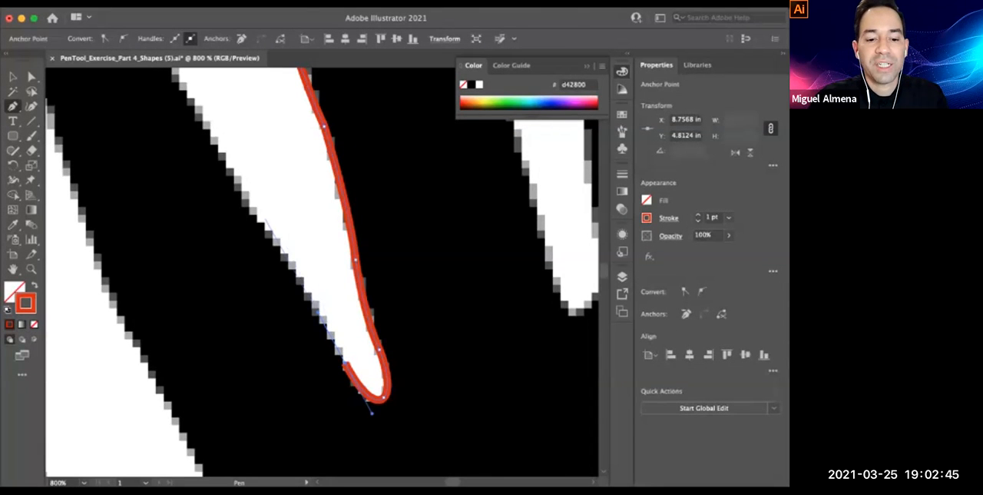
{"action": "left_click_drag", "start_coordinate": [318, 273], "coordinate": [324, 295]}
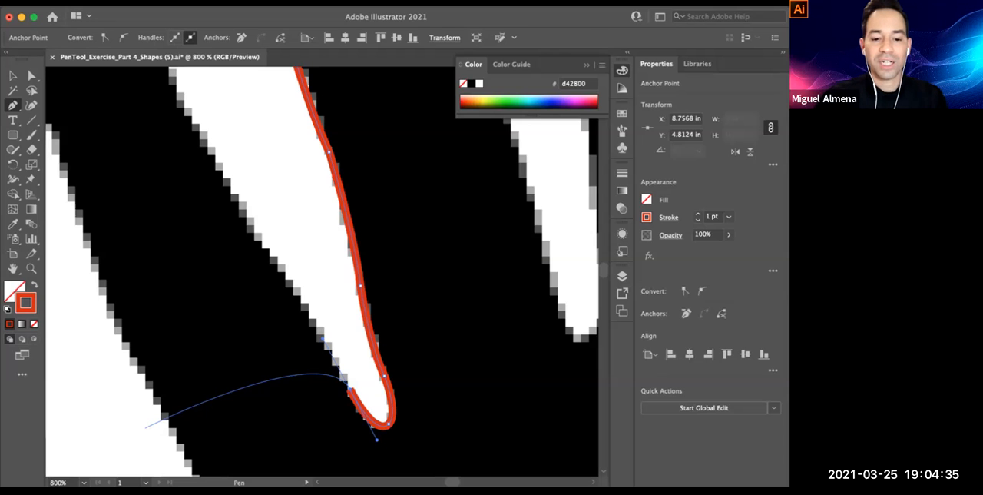
{"action": "left_click", "coordinate": [350, 389]}
{"action": "key", "text": "space"}
Trace up the ring finger's right edge with curved segments, from the gap to just below the fingertip
{"action": "left_click_drag", "start_coordinate": [321, 308], "coordinate": [309, 292]}
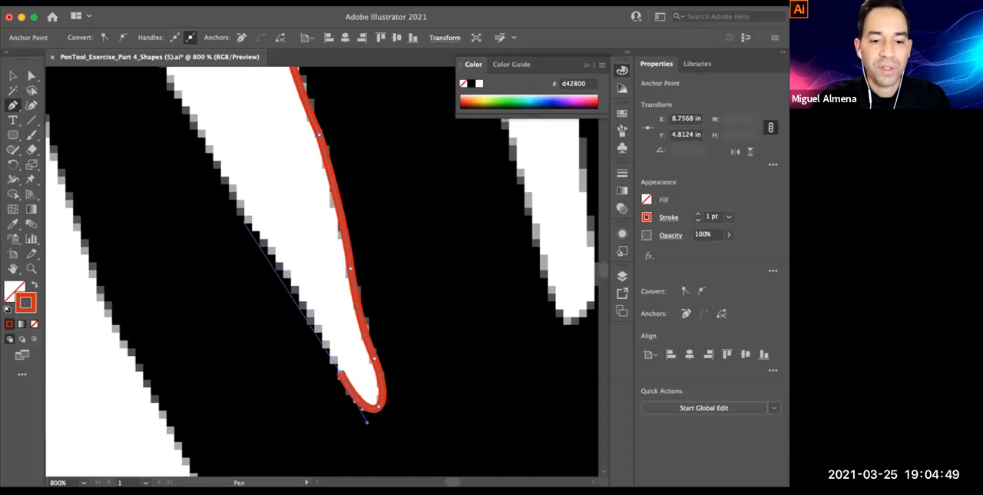
{"action": "scroll", "coordinate": [244, 223], "scroll_direction": "up", "scroll_amount": 2}
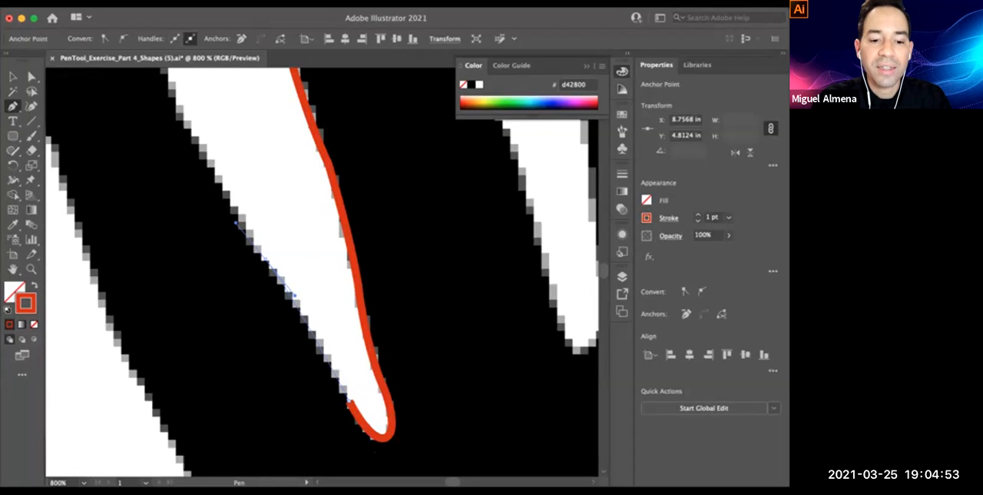
{"action": "left_click", "coordinate": [265, 258]}
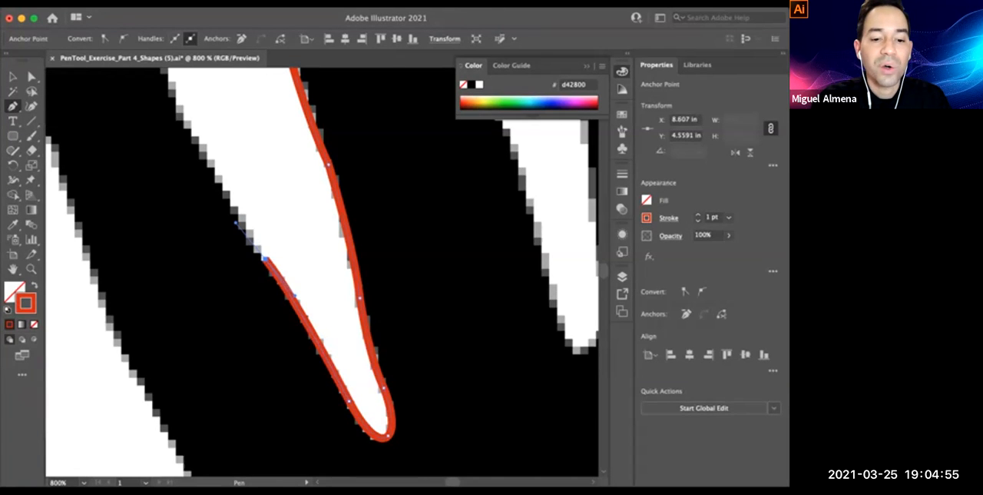
{"action": "left_click_drag", "start_coordinate": [240, 223], "coordinate": [278, 353]}
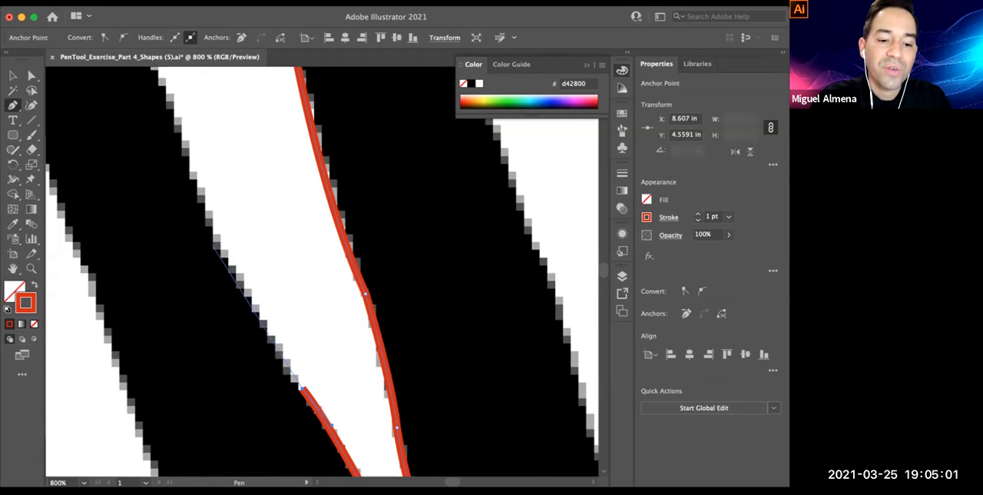
{"action": "scroll", "coordinate": [222, 270], "scroll_direction": "up", "scroll_amount": 1}
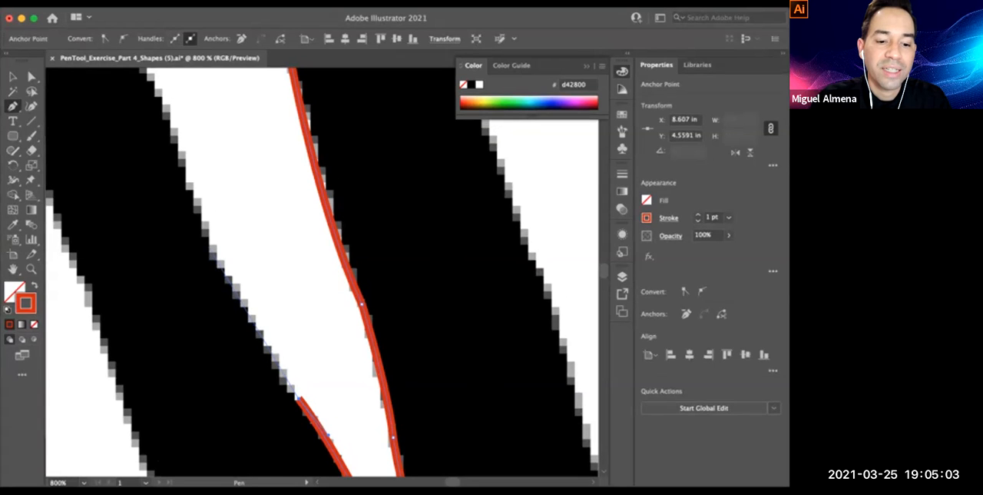
{"action": "left_click_drag", "start_coordinate": [207, 244], "coordinate": [199, 204]}
{"action": "scroll", "coordinate": [199, 204], "scroll_direction": "up", "scroll_amount": 4}
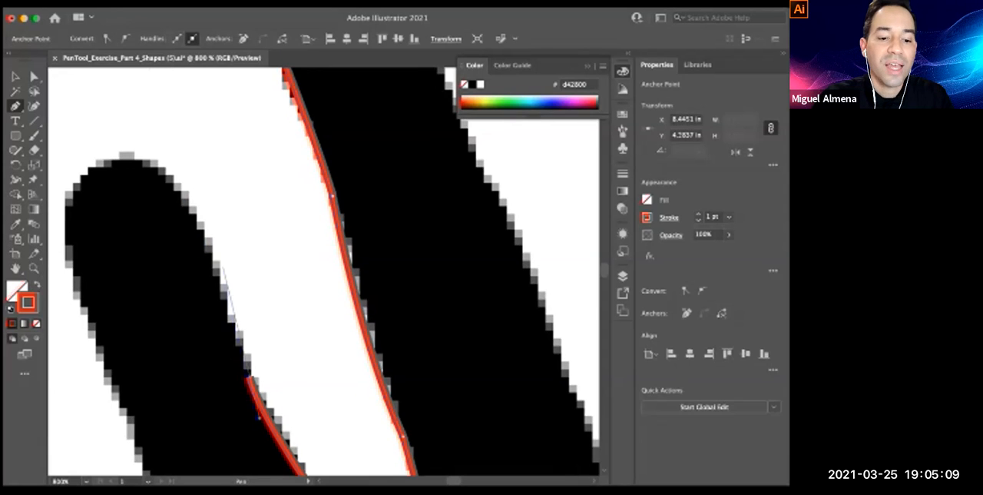
{"action": "mouse_move", "coordinate": [206, 244]}
{"action": "left_mouse_down"}
{"action": "mouse_move", "coordinate": [199, 213]}
{"action": "mouse_move", "coordinate": [290, 200]}
{"action": "left_mouse_up"}
{"action": "left_click_drag", "start_coordinate": [258, 220], "coordinate": [264, 229]}
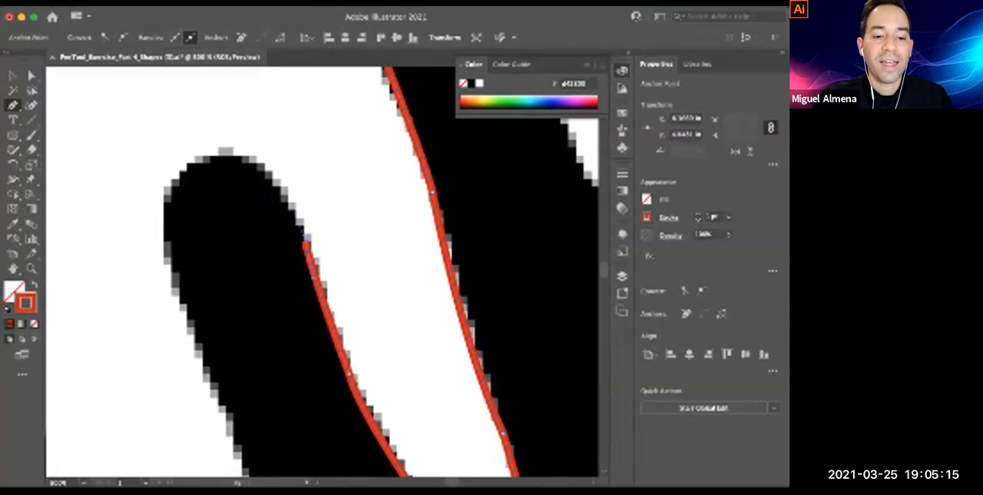
Curve the path around the ring fingertip and onto the upper part of the finger's left edge
{"action": "left_click_drag", "start_coordinate": [223, 156], "coordinate": [136, 180]}
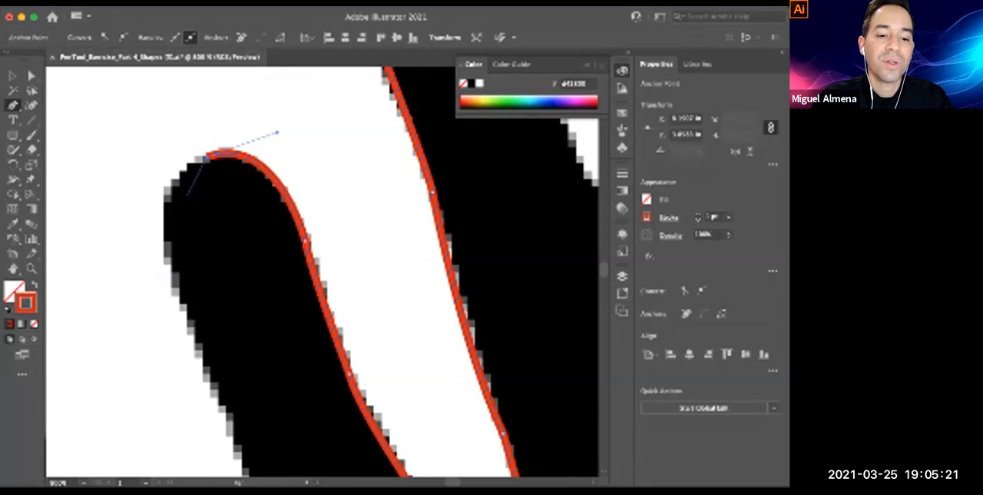
{"action": "left_click_drag", "start_coordinate": [172, 268], "coordinate": [147, 182]}
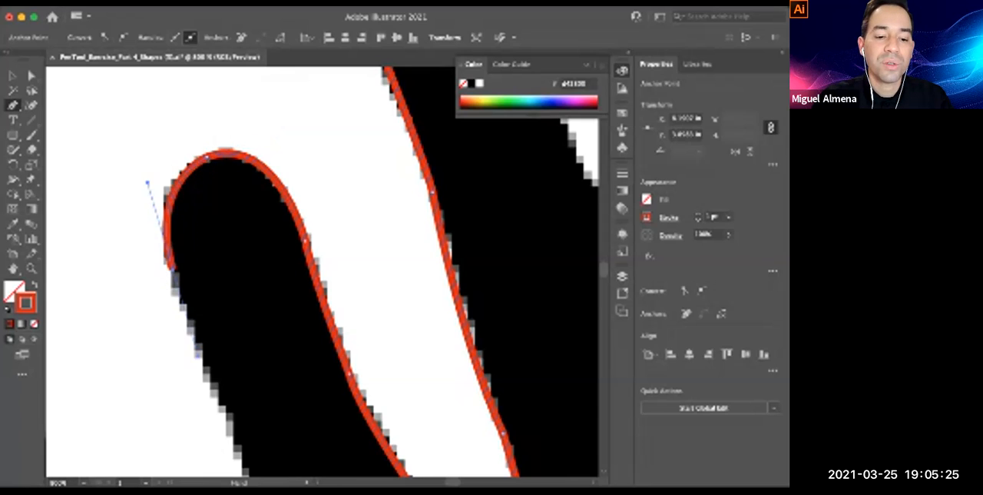
{"action": "scroll", "coordinate": [323, 273], "scroll_direction": "down", "scroll_amount": 5}
{"action": "scroll", "coordinate": [322, 273], "scroll_direction": "down", "scroll_amount": 3}
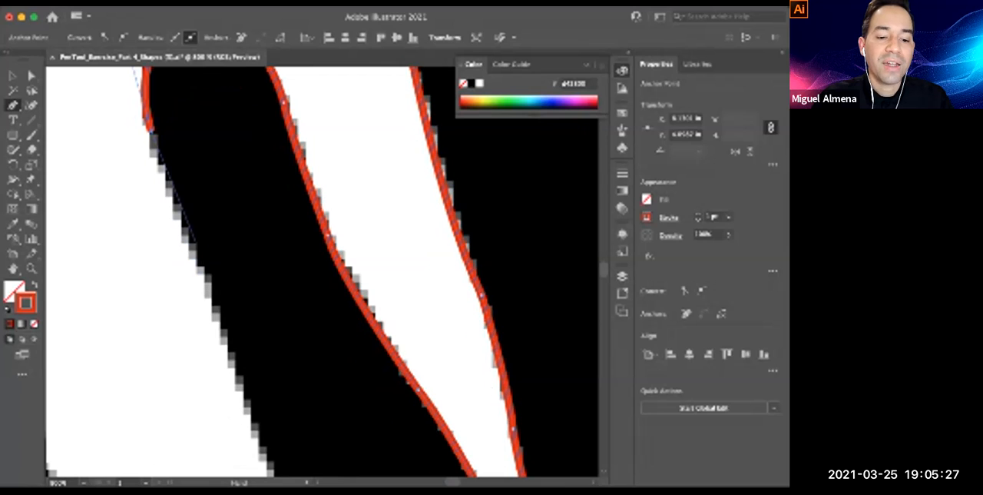
{"action": "scroll", "coordinate": [323, 273], "scroll_direction": "down", "scroll_amount": 3}
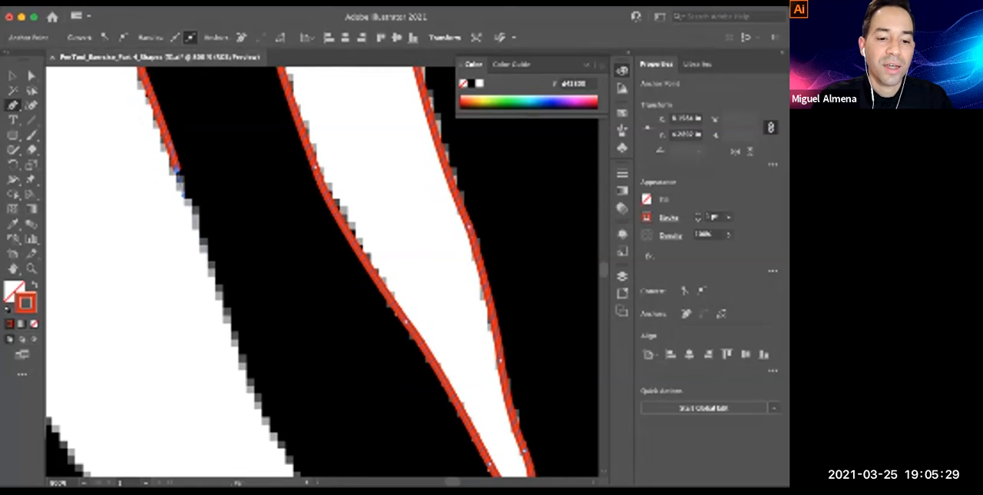
Continue the path down the ring finger's lower left edge toward the gap beside the little finger
{"action": "left_click_drag", "start_coordinate": [220, 290], "coordinate": [230, 345]}
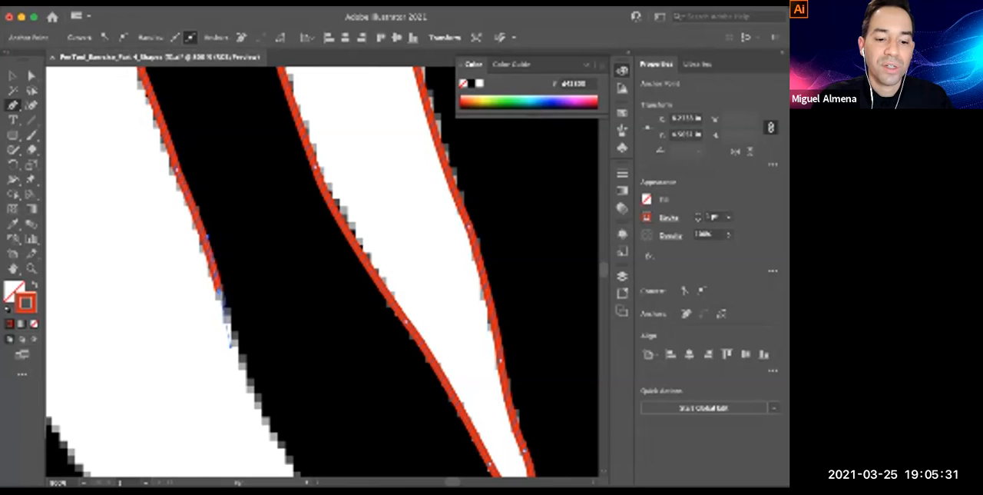
{"action": "scroll", "coordinate": [219, 290], "scroll_direction": "down", "scroll_amount": 4}
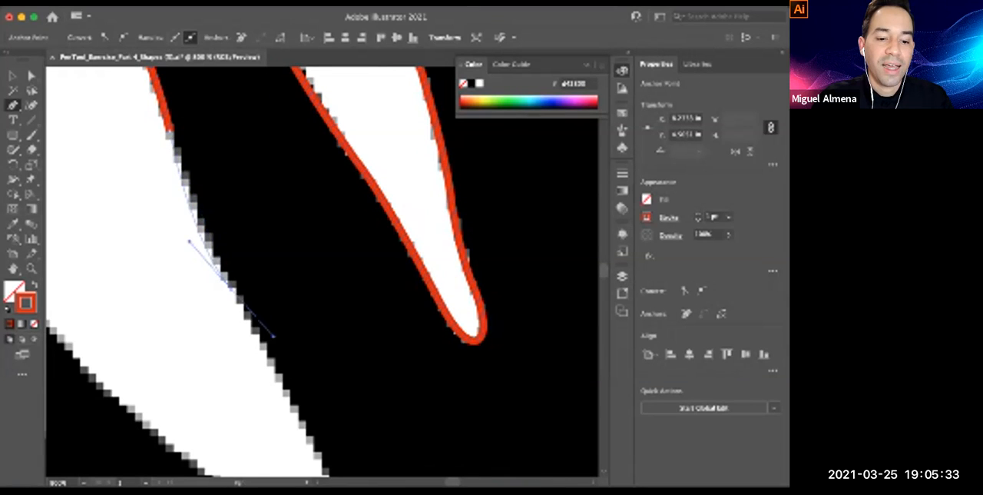
{"action": "scroll", "coordinate": [322, 272], "scroll_direction": "down", "scroll_amount": 5}
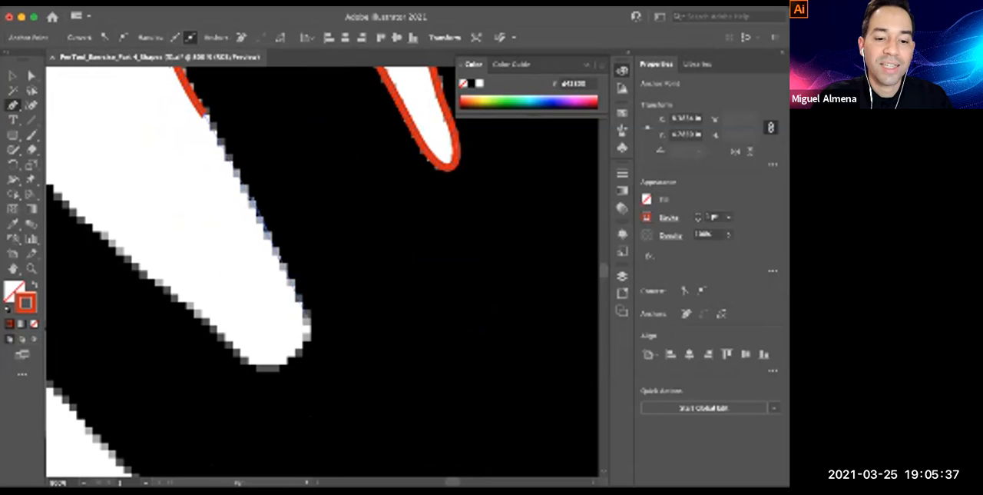
{"action": "left_click_drag", "start_coordinate": [279, 258], "coordinate": [297, 286]}
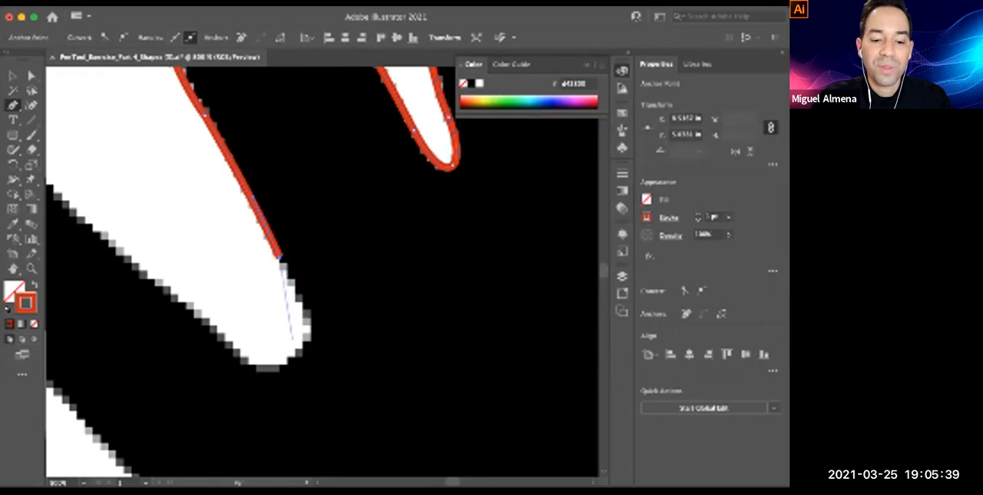
Curve the path around the gap between the ring and little fingers onto the little finger's upper edge, removing outgoing handles at the corners
{"action": "left_click_drag", "start_coordinate": [294, 354], "coordinate": [347, 361]}
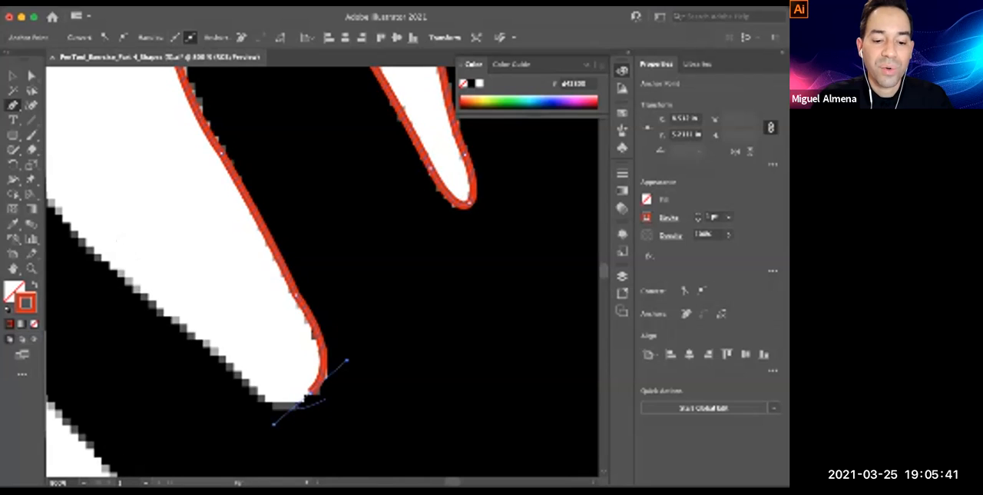
{"action": "left_click", "coordinate": [311, 392]}
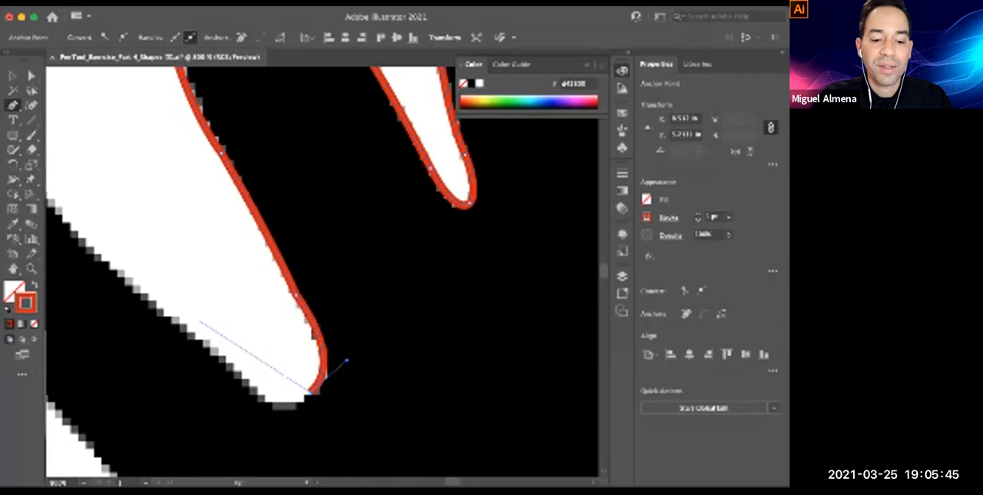
{"action": "left_click_drag", "start_coordinate": [178, 320], "coordinate": [82, 201]}
{"action": "left_click_drag", "start_coordinate": [81, 201], "coordinate": [308, 286]}
{"action": "left_click", "coordinate": [404, 404]}
Trace up the little finger's upper edge and around its rounded tip, using an extra anchor point for a closer fit
{"action": "mouse_move", "coordinate": [238, 247]}
{"action": "left_mouse_down"}
{"action": "mouse_move", "coordinate": [200, 189]}
{"action": "mouse_move", "coordinate": [248, 254]}
{"action": "left_mouse_up"}
{"action": "mouse_move", "coordinate": [172, 189]}
{"action": "left_mouse_down"}
{"action": "mouse_move", "coordinate": [110, 186]}
{"action": "mouse_move", "coordinate": [143, 172]}
{"action": "left_mouse_up"}
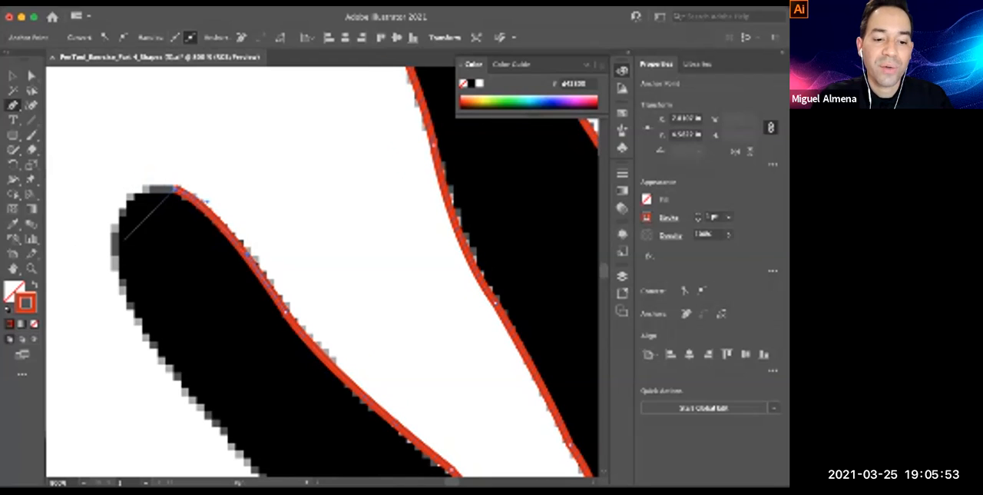
{"action": "left_click_drag", "start_coordinate": [115, 265], "coordinate": [147, 332]}
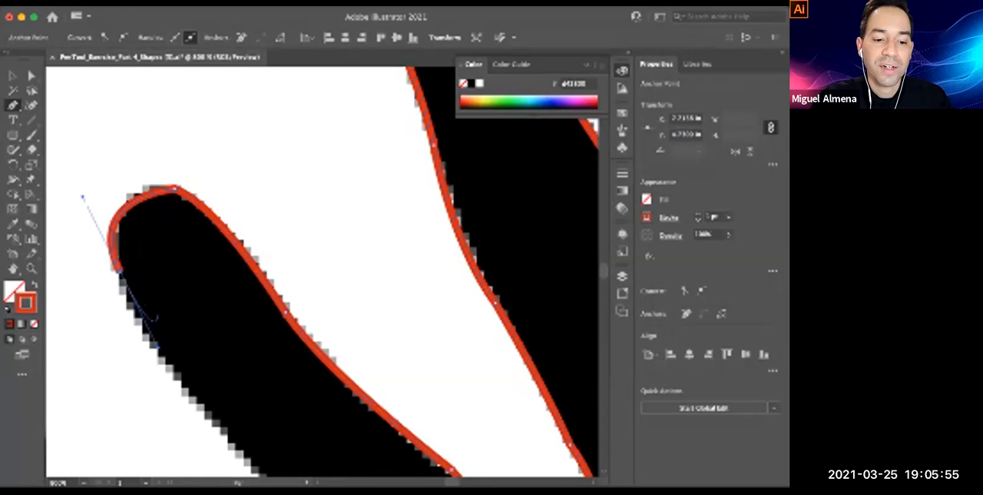
{"action": "key", "text": "super+z"}
{"action": "left_click_drag", "start_coordinate": [133, 201], "coordinate": [112, 227]}
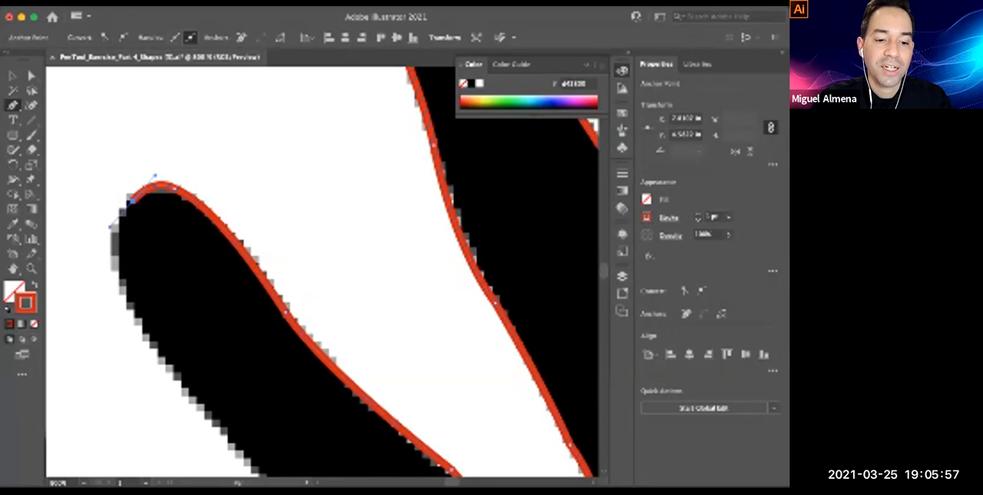
{"action": "left_click_drag", "start_coordinate": [127, 292], "coordinate": [157, 346]}
Extend the path down the little finger's outer edge to where it meets the palm
{"action": "scroll", "coordinate": [323, 273], "scroll_direction": "down", "scroll_amount": 3}
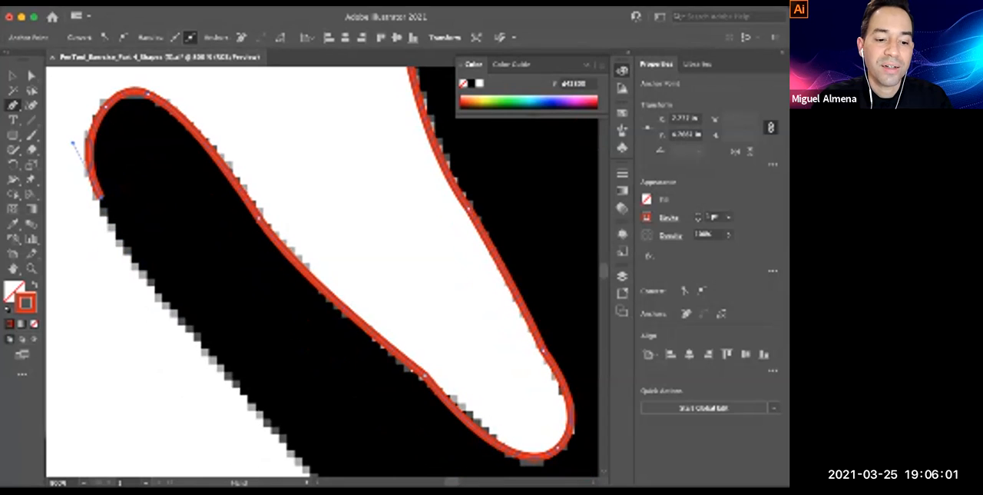
{"action": "left_click_drag", "start_coordinate": [139, 272], "coordinate": [166, 307]}
{"action": "key", "text": "super+minus"}
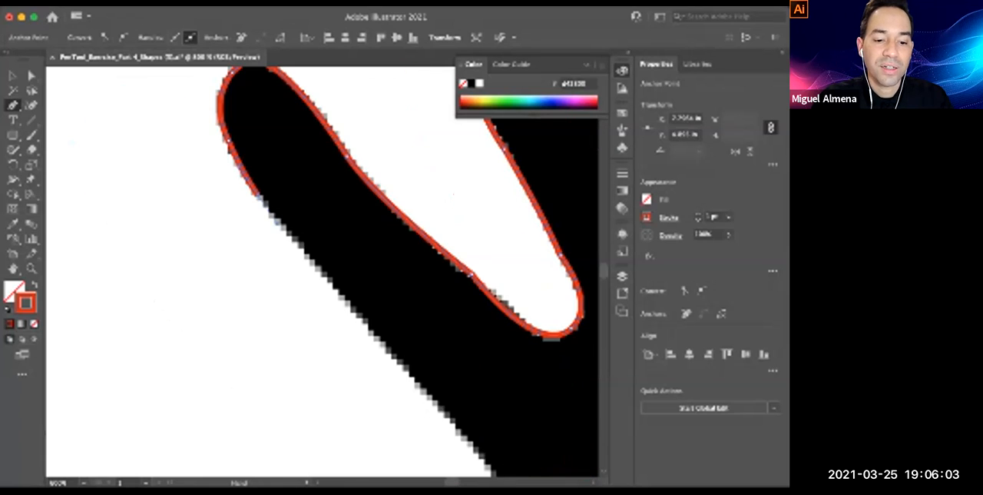
{"action": "left_click_drag", "start_coordinate": [329, 279], "coordinate": [198, 183]}
{"action": "left_click_drag", "start_coordinate": [241, 233], "coordinate": [207, 177]}
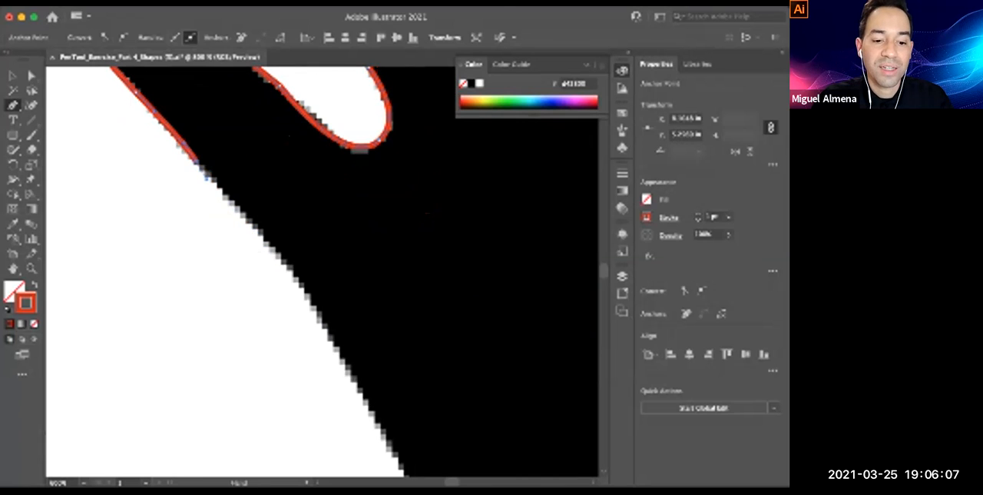
Trace the palm's outer edge below the little finger with curved segments down toward the heel of the hand
{"action": "left_click_drag", "start_coordinate": [275, 251], "coordinate": [291, 275]}
{"action": "left_click_drag", "start_coordinate": [291, 275], "coordinate": [289, 293]}
{"action": "key", "text": "super+z"}
{"action": "left_click_drag", "start_coordinate": [250, 223], "coordinate": [285, 274]}
{"action": "left_click_drag", "start_coordinate": [309, 328], "coordinate": [316, 360]}
{"action": "key", "text": "super+minus"}
{"action": "key", "text": "super+minus"}
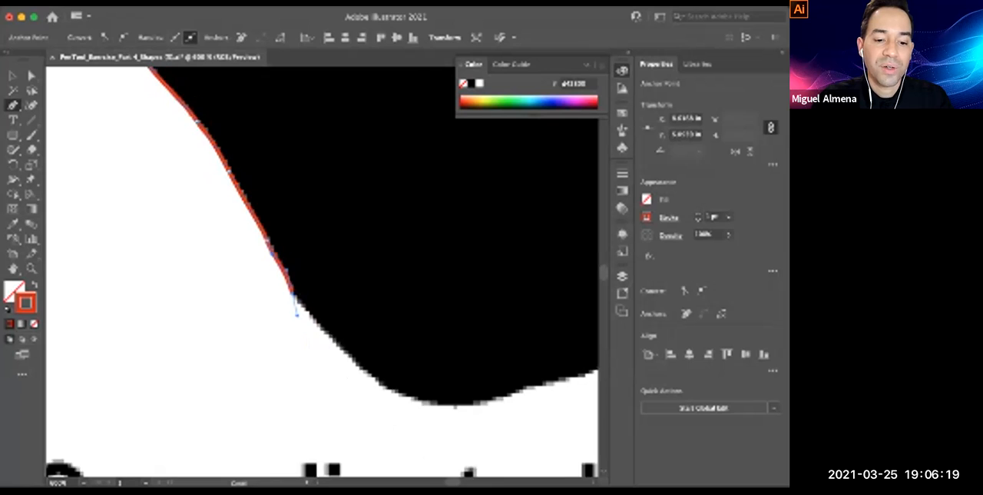
{"action": "left_click_drag", "start_coordinate": [314, 100], "coordinate": [360, 454]}
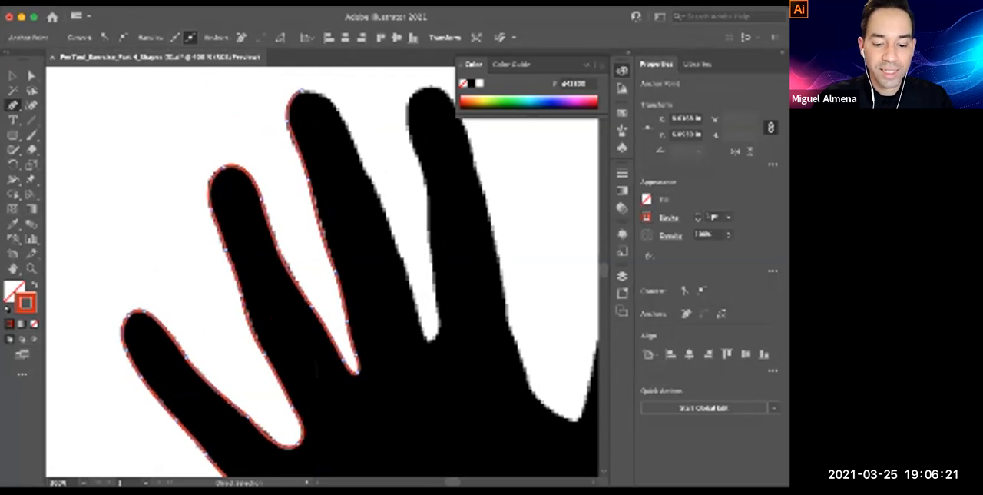
Check the smoothness of the traced finger paths in Outline view with nothing selected
{"action": "key", "text": "super+y"}
{"action": "key", "text": "v"}
{"action": "left_click", "coordinate": [510, 373]}
{"action": "left_click_drag", "start_coordinate": [503, 374], "coordinate": [512, 374]}
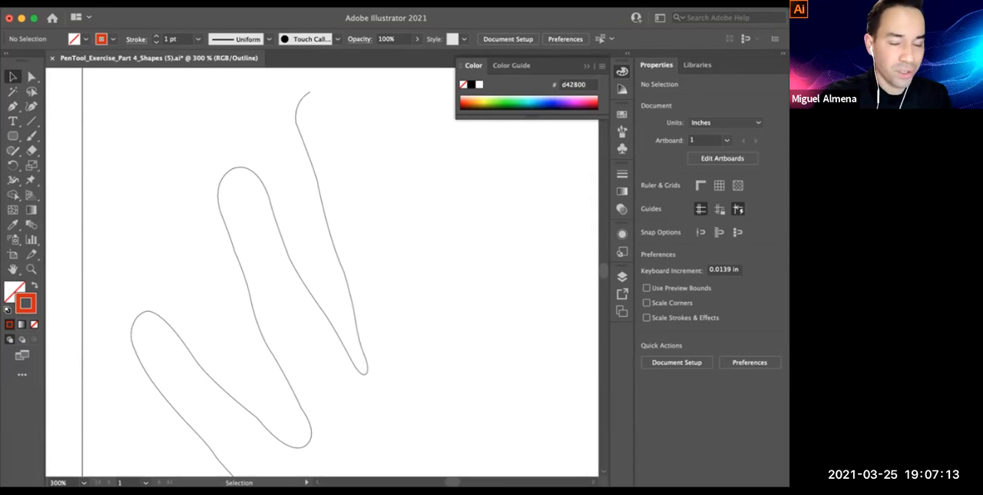
{"action": "left_click_drag", "start_coordinate": [285, 182], "coordinate": [465, 321]}
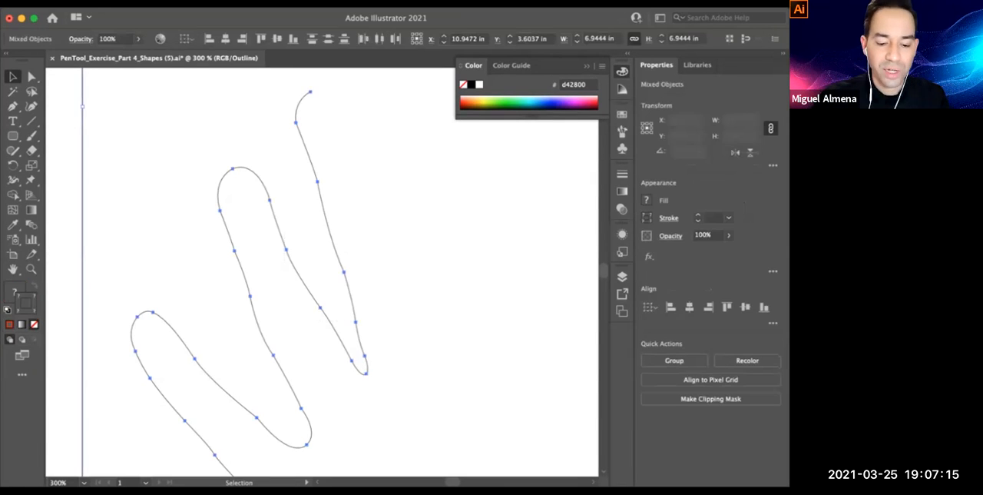
{"action": "key", "text": "ctrl+y"}
{"action": "key", "text": "Delete"}
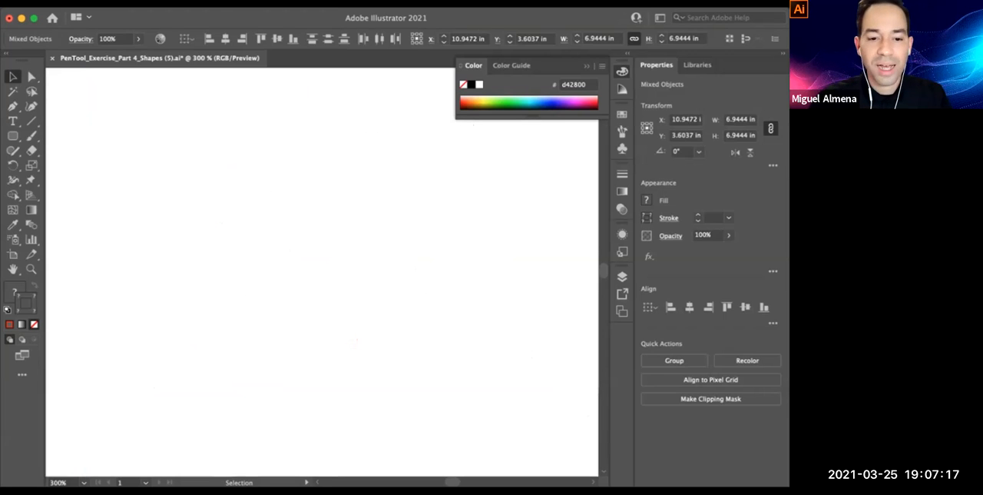
{"action": "key", "text": "ctrl+z"}
{"action": "key", "text": "ctrl+shift+a"}
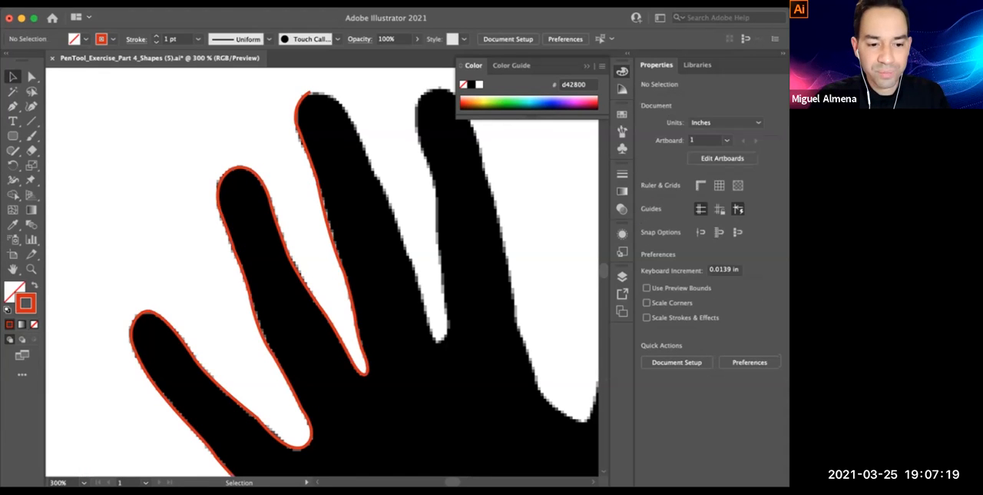
Lock the black hand image in place and delete the red traced path to clear the hand for a fresh trace
{"action": "left_click", "coordinate": [333, 162]}
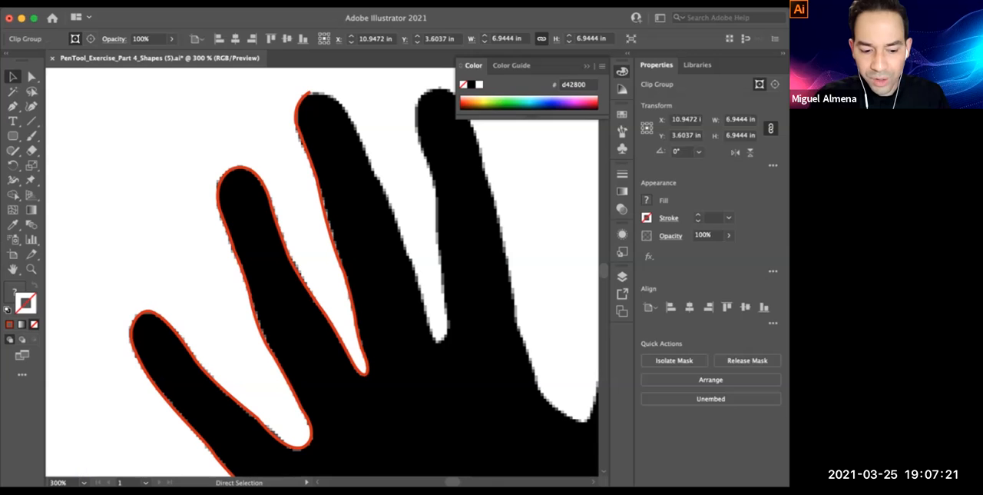
{"action": "key", "text": "ctrl+2"}
{"action": "key", "text": "ctrl+a"}
{"action": "key", "text": "Delete"}
{"action": "key", "text": "p"}
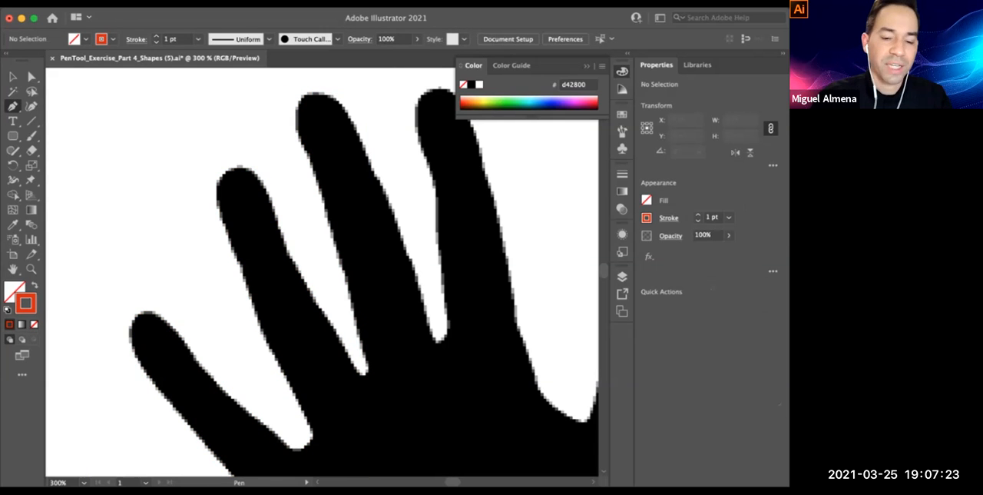
Trace the middle finger's outer edge from its tip using many closely spaced straight anchor points
{"action": "left_click", "coordinate": [298, 135], "text": "super"}
{"action": "left_click", "coordinate": [299, 135], "text": "super"}
{"action": "left_click_drag", "start_coordinate": [369, 396], "coordinate": [265, 172]}
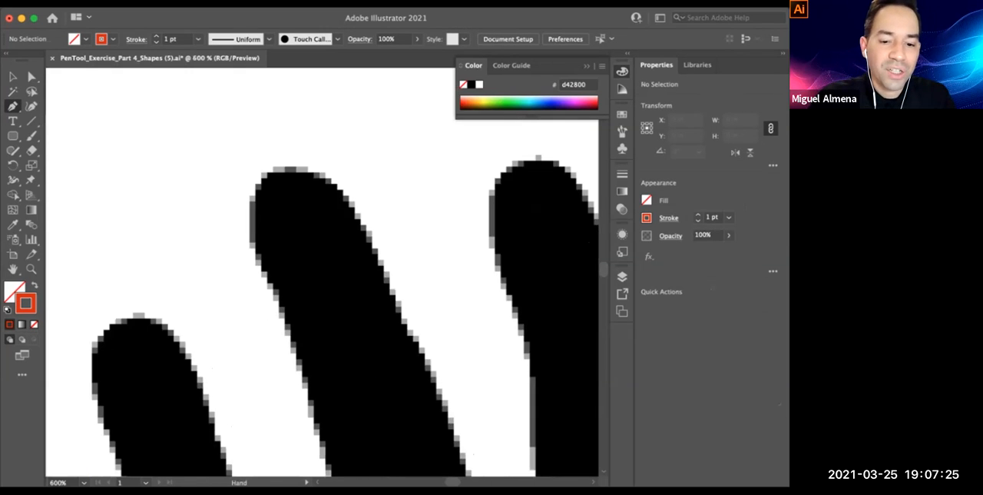
{"action": "left_click", "coordinate": [270, 168]}
{"action": "left_click", "coordinate": [253, 189]}
{"action": "left_click", "coordinate": [248, 216]}
{"action": "left_click", "coordinate": [253, 253]}
{"action": "left_click", "coordinate": [266, 276]}
{"action": "left_click", "coordinate": [269, 288]}
{"action": "left_click", "coordinate": [271, 305]}
{"action": "left_click", "coordinate": [273, 310]}
{"action": "left_click", "coordinate": [284, 326]}
Continue the closely spaced anchor points down the middle finger to the base of the gap beside the ring finger
{"action": "left_click_drag", "start_coordinate": [288, 346], "coordinate": [275, 211]}
{"action": "left_click", "coordinate": [281, 252]}
{"action": "left_click", "coordinate": [288, 270]}
{"action": "left_click", "coordinate": [306, 316]}
{"action": "left_click", "coordinate": [311, 346]}
{"action": "left_click_drag", "start_coordinate": [311, 346], "coordinate": [304, 273]}
{"action": "left_click", "coordinate": [316, 338]}
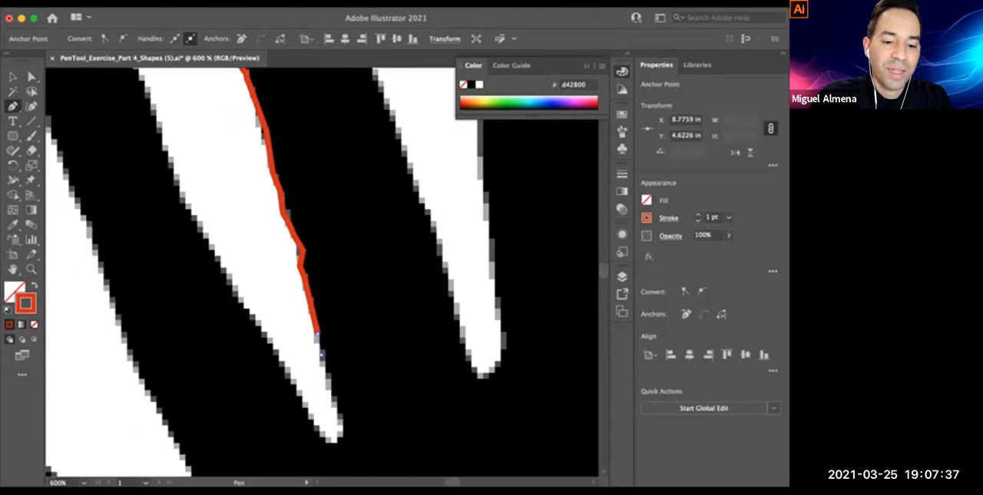
{"action": "left_click", "coordinate": [322, 355]}
{"action": "left_click_drag", "start_coordinate": [322, 355], "coordinate": [310, 274]}
{"action": "left_click", "coordinate": [320, 317]}
{"action": "left_click", "coordinate": [332, 347]}
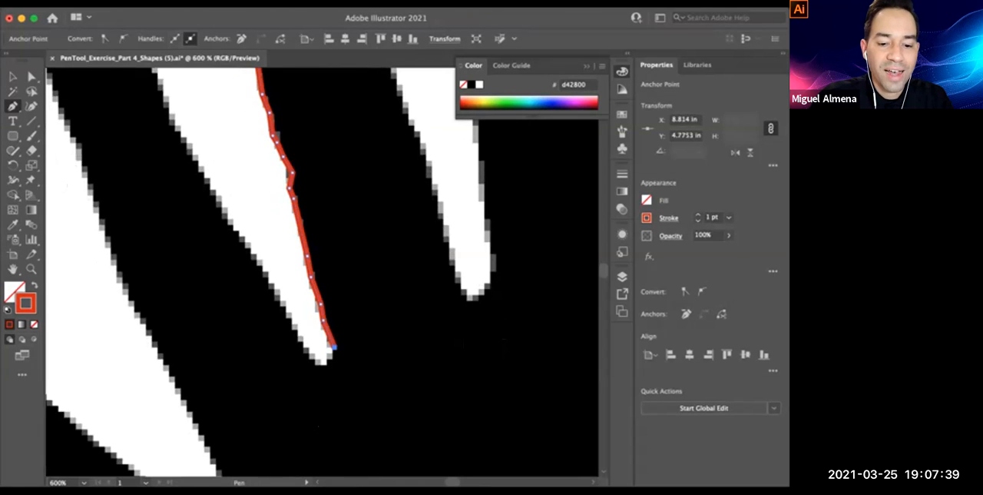
Carry the short straight segments around the base of the gap and partway up the ring finger's inner edge
{"action": "left_click", "coordinate": [324, 355]}
{"action": "left_click", "coordinate": [303, 344]}
{"action": "left_click", "coordinate": [288, 314]}
{"action": "left_click", "coordinate": [278, 296]}
{"action": "left_click", "coordinate": [270, 284]}
{"action": "left_click", "coordinate": [255, 259]}
{"action": "left_click", "coordinate": [238, 234]}
{"action": "left_click", "coordinate": [226, 209]}
Examine the jagged, many-point trace in Outline view with nothing selected
{"action": "key", "text": "super+y"}
{"action": "left_click_drag", "start_coordinate": [226, 209], "coordinate": [231, 316]}
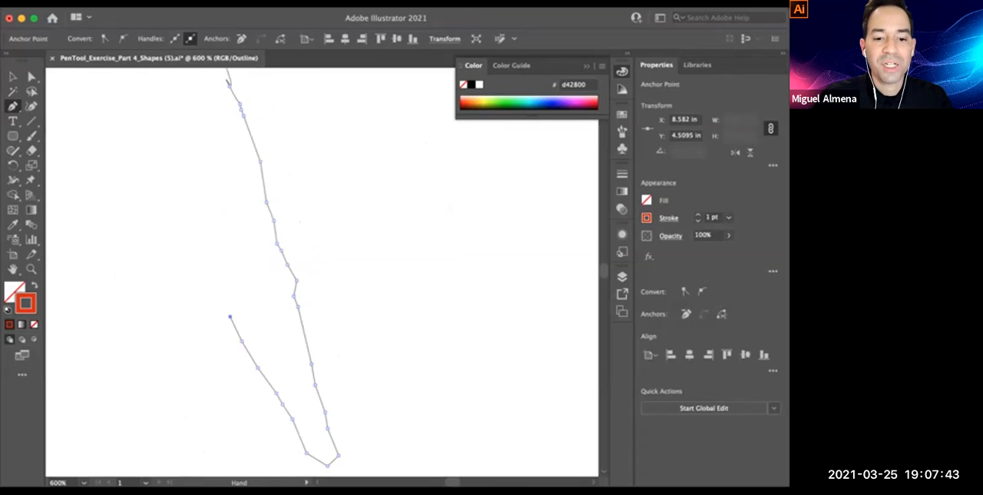
{"action": "left_click", "coordinate": [259, 243], "text": "alt+super"}
{"action": "left_click_drag", "start_coordinate": [301, 163], "coordinate": [291, 233]}
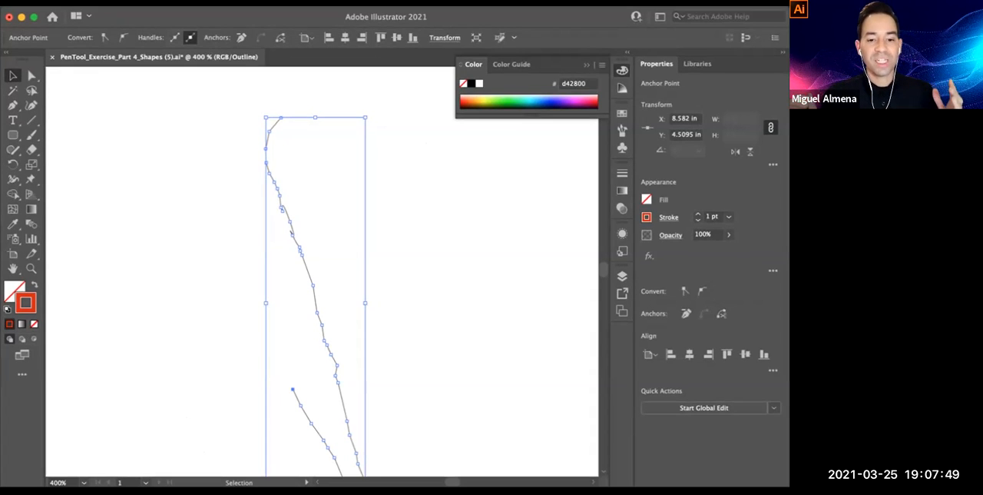
{"action": "key", "text": "super+shift+a"}
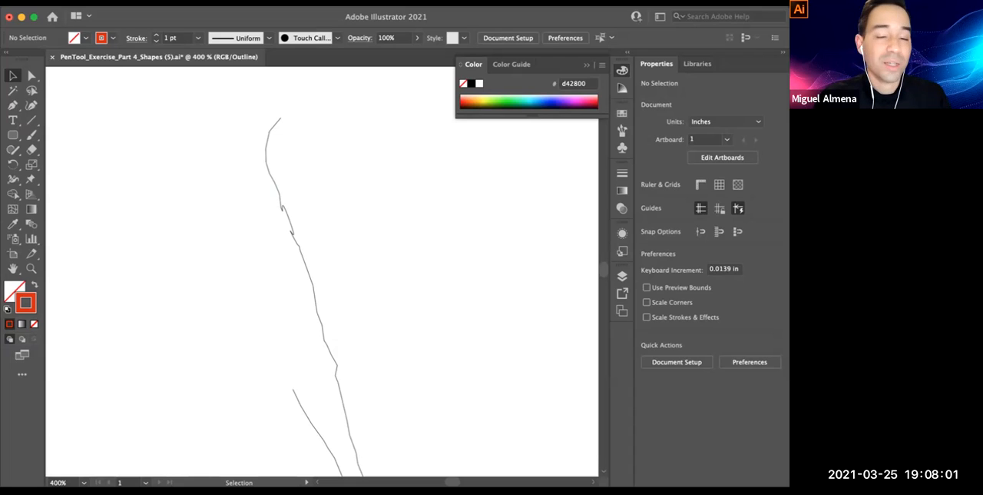
Return to Preview and undo the many-point trace back to its first anchor at the middle finger's tip
{"action": "key", "text": "a"}
{"action": "key", "text": "super+y"}
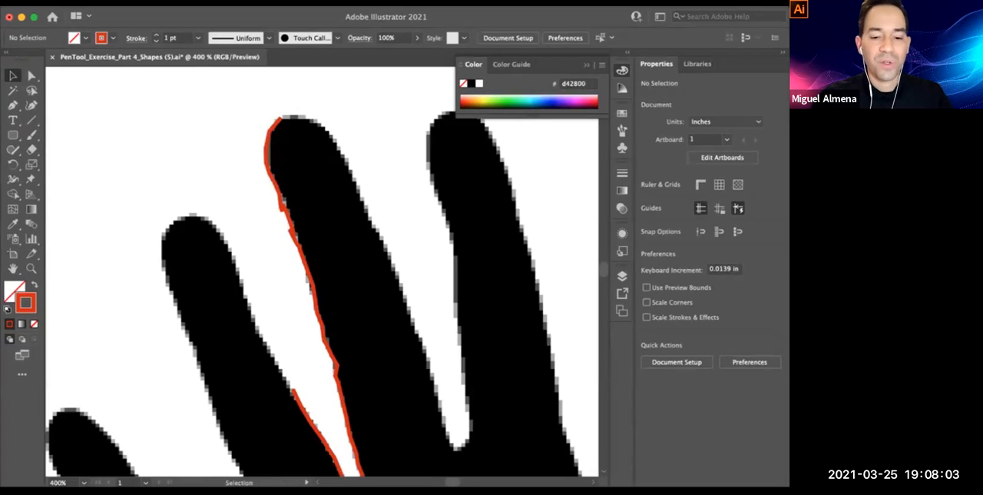
{"action": "key", "text": "super+z"}
{"action": "key", "text": "super+z"}
{"action": "key", "text": "super+z"}
{"action": "key", "text": "super+z"}
{"action": "key", "text": "super+z"}
{"action": "key", "text": "super+z"}
{"action": "key", "text": "super+z"}
{"action": "key", "text": "super+z"}
{"action": "key", "text": "super+z"}
{"action": "key", "text": "super+z"}
{"action": "key", "text": "super+z"}
{"action": "key", "text": "super+z"}
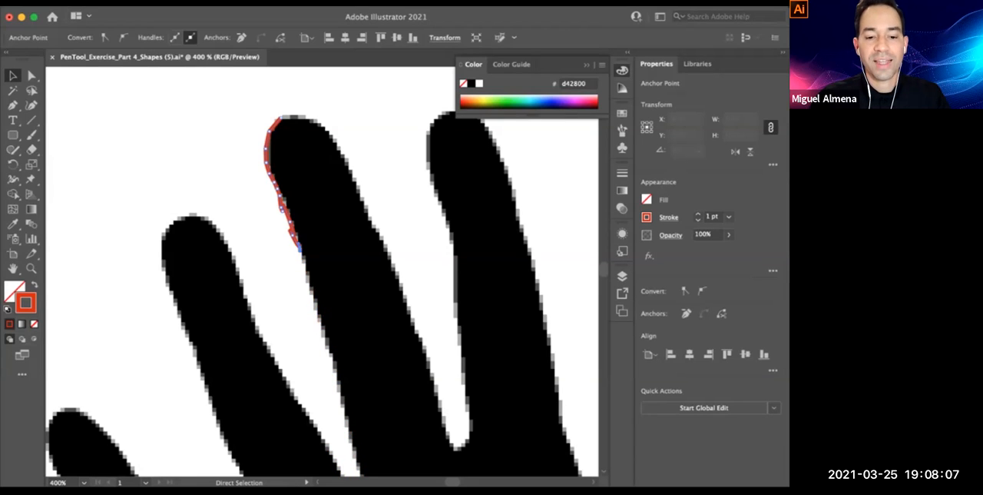
{"action": "key", "text": "super+z"}
{"action": "key", "text": "super+z"}
{"action": "key", "text": "p"}
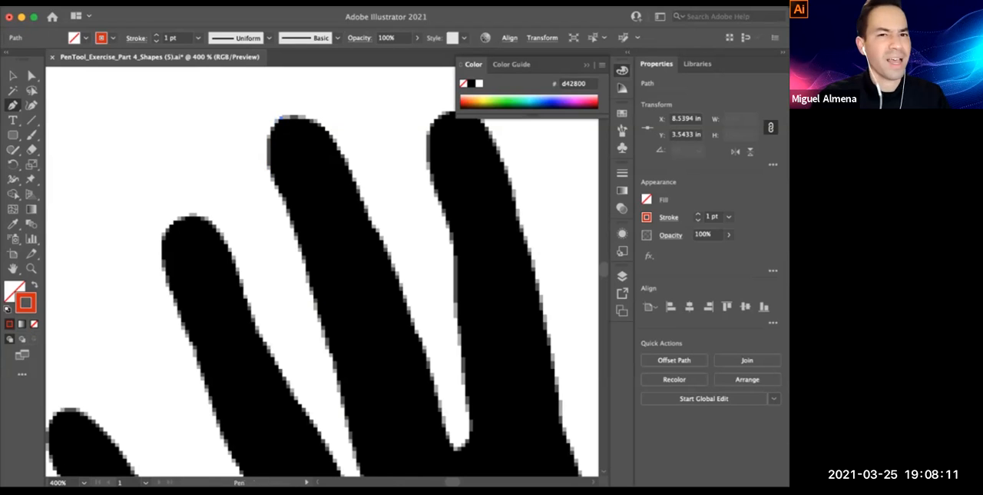
{"action": "left_click_drag", "start_coordinate": [325, 261], "coordinate": [307, 267]}
{"action": "left_click_drag", "start_coordinate": [259, 184], "coordinate": [283, 250]}
{"action": "key", "text": "super+z"}
{"action": "key", "text": "super+z"}
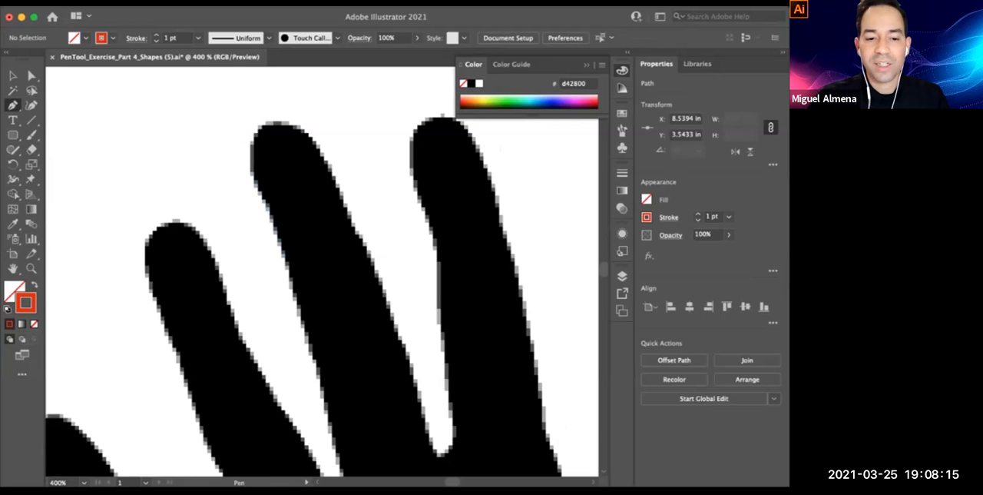
Trace the middle finger's outer edge down to the gap with only a few widely spaced curve anchors
{"action": "left_click", "coordinate": [263, 126]}
{"action": "left_click_drag", "start_coordinate": [281, 251], "coordinate": [322, 368]}
{"action": "scroll", "coordinate": [325, 331], "scroll_direction": "down", "scroll_amount": 3}
{"action": "left_click_drag", "start_coordinate": [329, 399], "coordinate": [328, 408]}
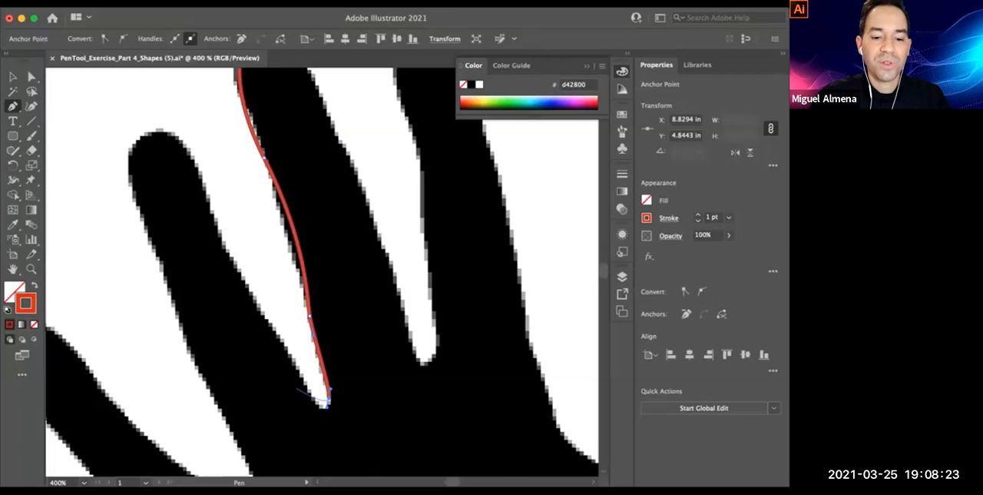
Curve the sparse path up the ring finger's inner edge and onto its rounded tip
{"action": "left_click_drag", "start_coordinate": [297, 375], "coordinate": [255, 308]}
{"action": "key", "text": "super+z"}
{"action": "left_click_drag", "start_coordinate": [285, 347], "coordinate": [218, 236]}
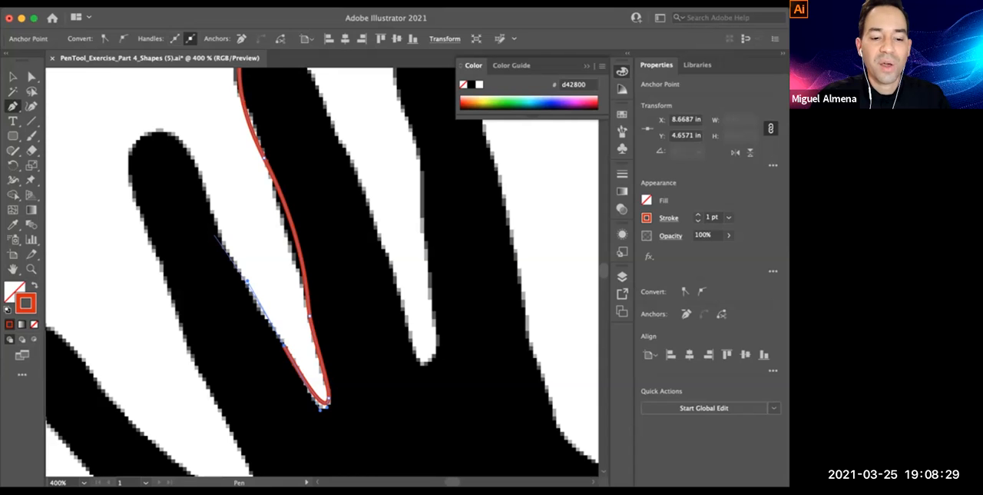
{"action": "scroll", "coordinate": [215, 236], "scroll_direction": "up", "scroll_amount": 3}
{"action": "left_click_drag", "start_coordinate": [214, 266], "coordinate": [214, 255]}
{"action": "left_click_drag", "start_coordinate": [162, 171], "coordinate": [199, 164]}
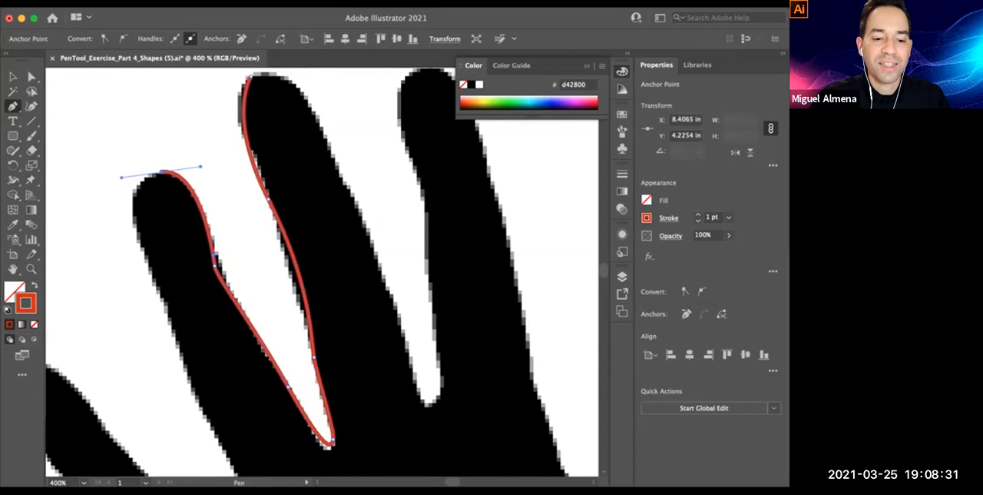
Extend the sparse path down the ring finger's outer edge and compare it in Outline and Preview views
{"action": "scroll", "coordinate": [199, 163], "scroll_direction": "down", "scroll_amount": 2}
{"action": "left_click_drag", "start_coordinate": [154, 260], "coordinate": [188, 408]}
{"action": "scroll", "coordinate": [158, 267], "scroll_direction": "down", "scroll_amount": 3}
{"action": "key", "text": "super+minus"}
{"action": "key", "text": "super+y"}
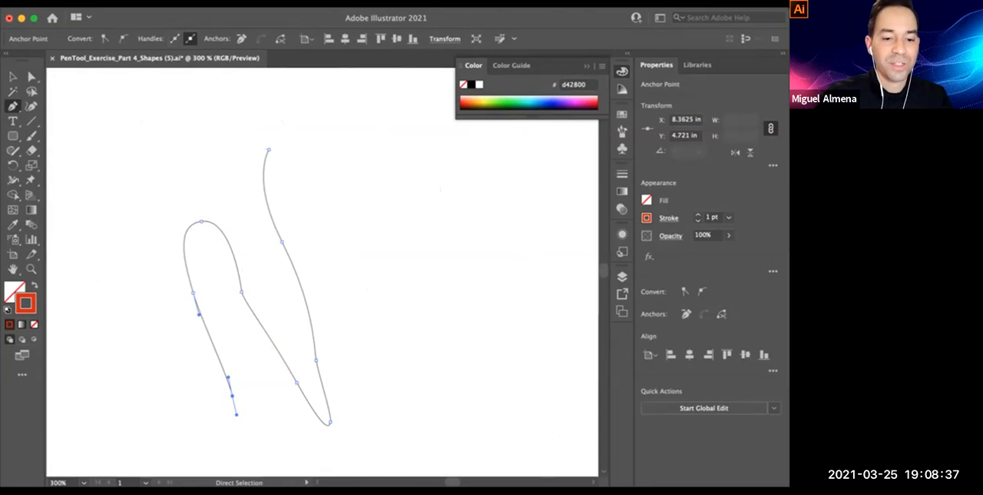
{"action": "key", "text": "v"}
{"action": "key", "text": "super+shift+a"}
{"action": "key", "text": "super+minus"}
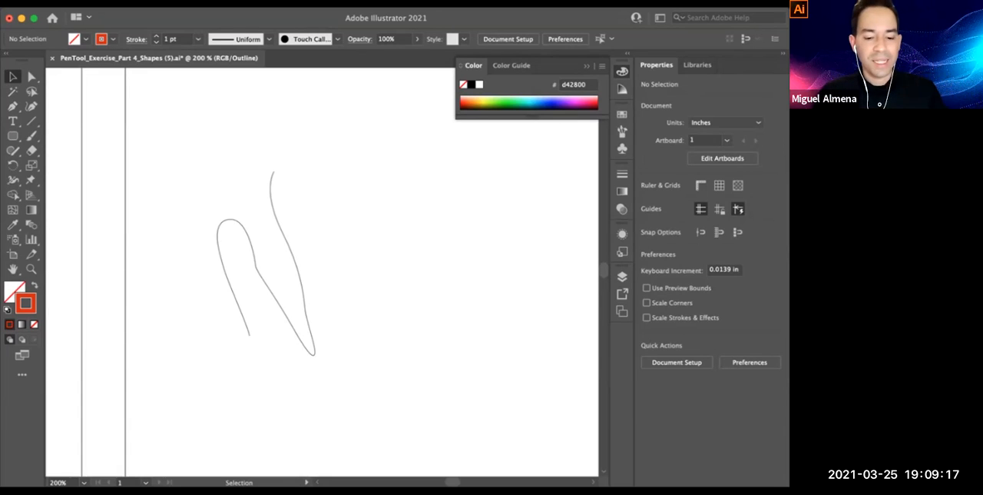
{"action": "key", "text": "super+y"}
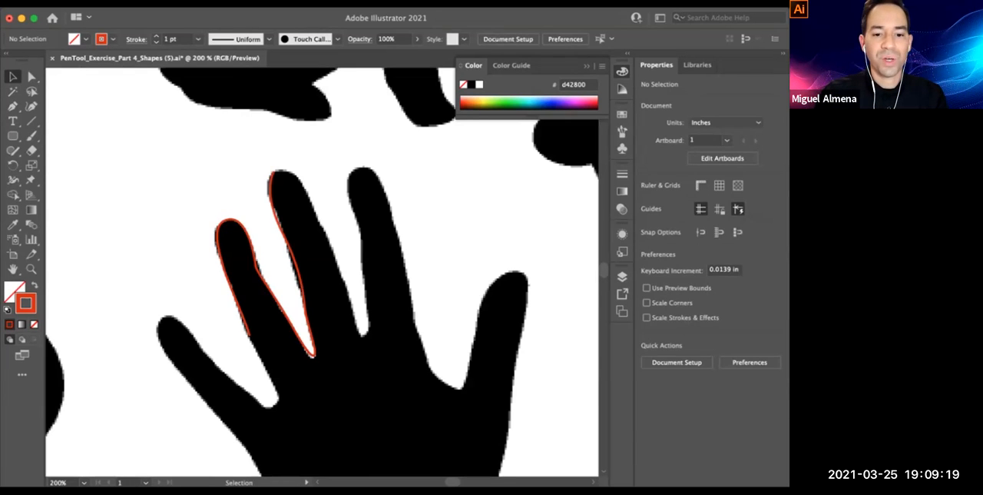
Remove the sparse demonstration trace, restore the earlier detailed red hand path, and deselect it
{"action": "left_click", "coordinate": [230, 219], "text": "super"}
{"action": "key", "text": "Delete"}
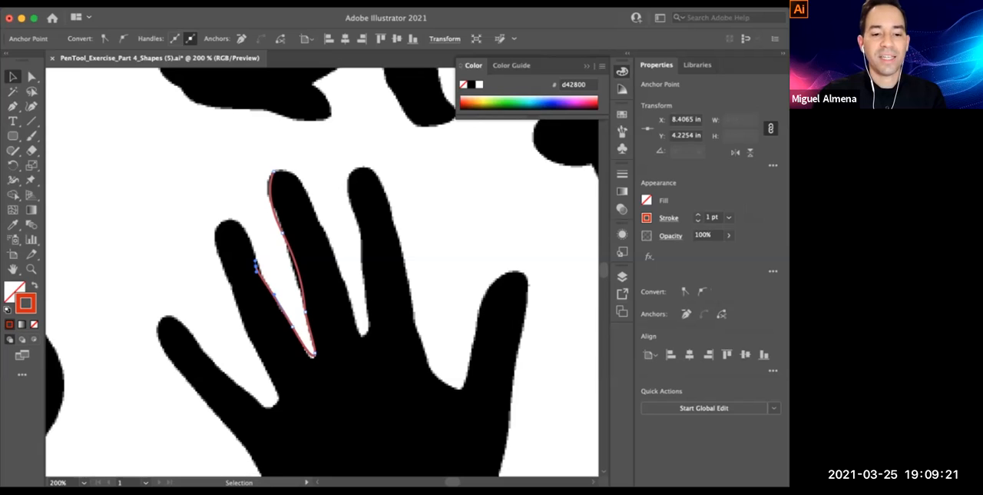
{"action": "key", "text": "super+z"}
{"action": "key", "text": "super+z"}
{"action": "key", "text": "super+z"}
{"action": "key", "text": "super+z"}
{"action": "key", "text": "super+z"}
{"action": "key", "text": "super+z"}
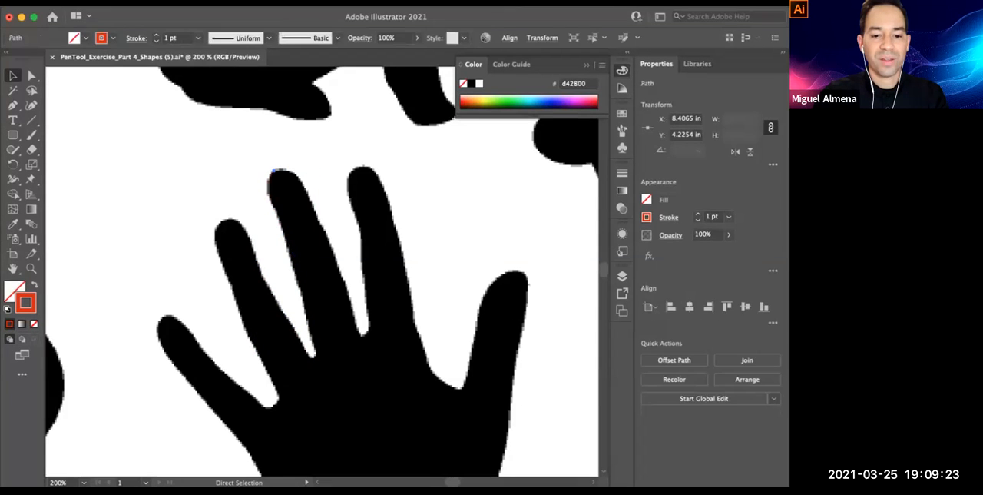
{"action": "key", "text": "super+shift+z"}
{"action": "key", "text": "super+shift+z"}
{"action": "key", "text": "super+shift+z"}
{"action": "key", "text": "super+shift+z"}
{"action": "key", "text": "super+shift+z"}
{"action": "key", "text": "super+shift+z"}
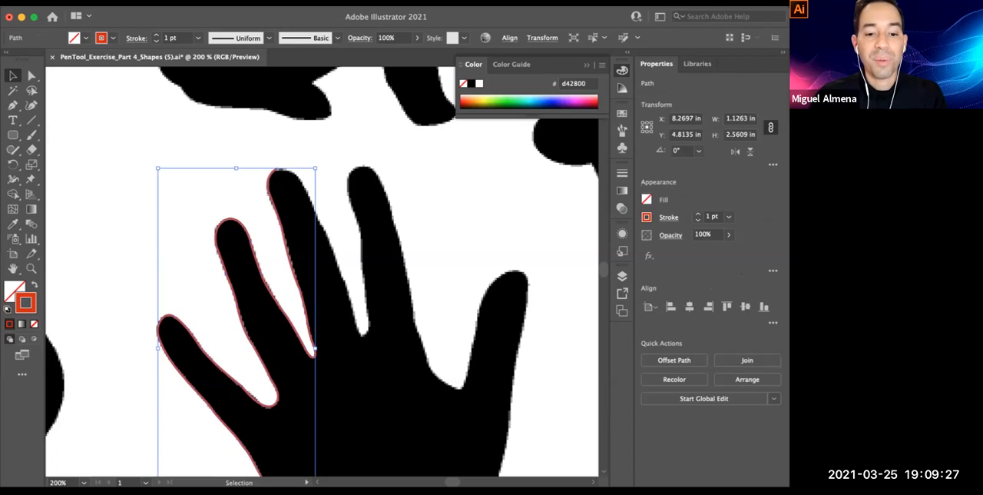
{"action": "key", "text": "super+shift+a"}
{"action": "key", "text": "super+minus"}
{"action": "key", "text": "super+minus"}
{"action": "key", "text": "space"}
{"action": "left_click_drag", "start_coordinate": [322, 277], "coordinate": [324, 280]}
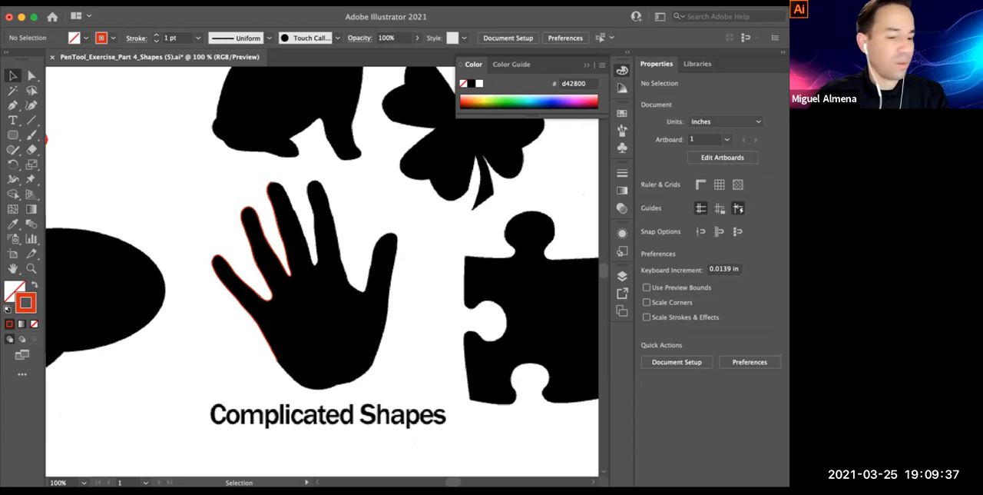
{"action": "key", "text": "super+Tab"}
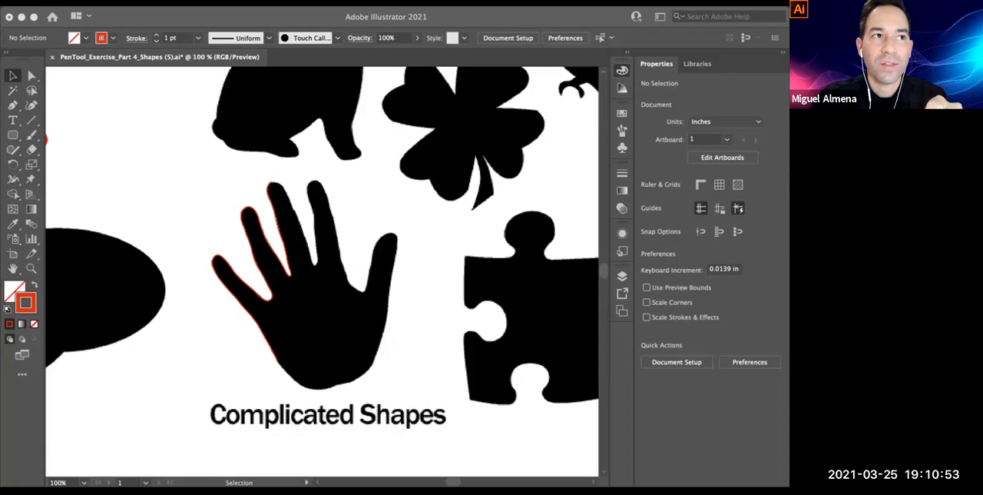
{"action": "left_click", "coordinate": [446, 231]}
Examine the Cartoon Face exercise artwork next to the Complicated Shapes group
{"action": "key", "text": "space"}
{"action": "left_click_drag", "start_coordinate": [446, 230], "coordinate": [252, 323]}
{"action": "left_click_drag", "start_coordinate": [369, 338], "coordinate": [164, 225]}
{"action": "key", "text": "super+minus"}
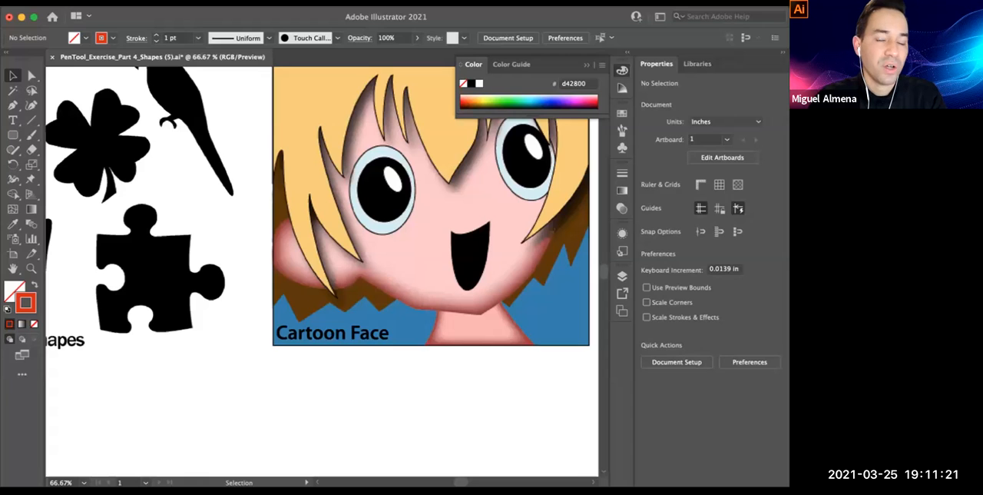
{"action": "key", "text": "space"}
{"action": "key", "text": "super+minus"}
{"action": "left_click_drag", "start_coordinate": [322, 246], "coordinate": [397, 294]}
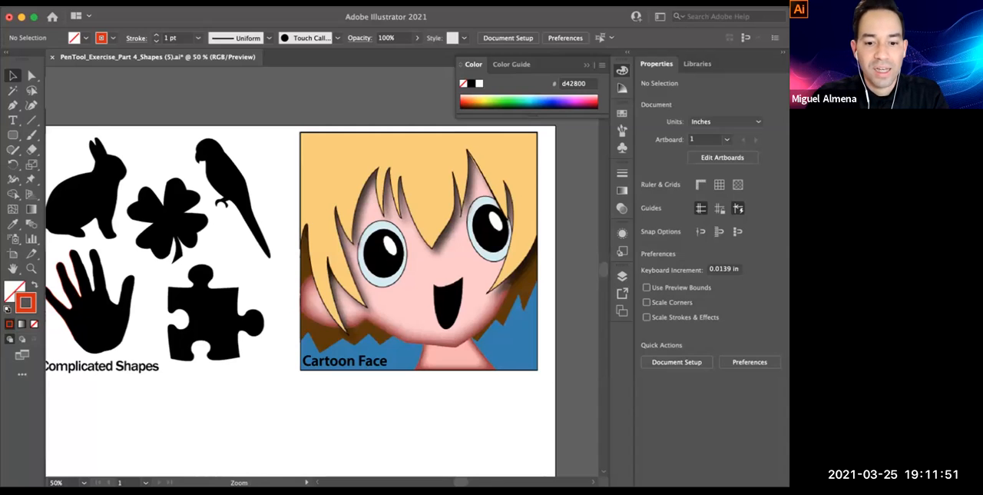
{"action": "left_click_drag", "start_coordinate": [421, 254], "coordinate": [427, 233]}
{"action": "left_click_drag", "start_coordinate": [368, 230], "coordinate": [332, 261]}
{"action": "key", "text": "super+minus"}
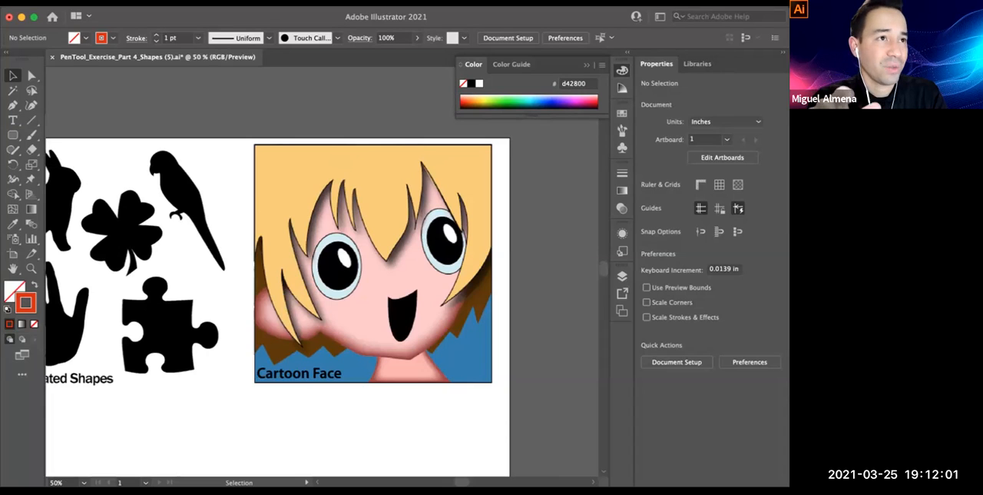
Start a Pen tool outline of the Cartoon Face's hair from the picture's left edge, around its upper-left corner and across to the upper-right corner
{"action": "left_click", "coordinate": [358, 252], "text": "super"}
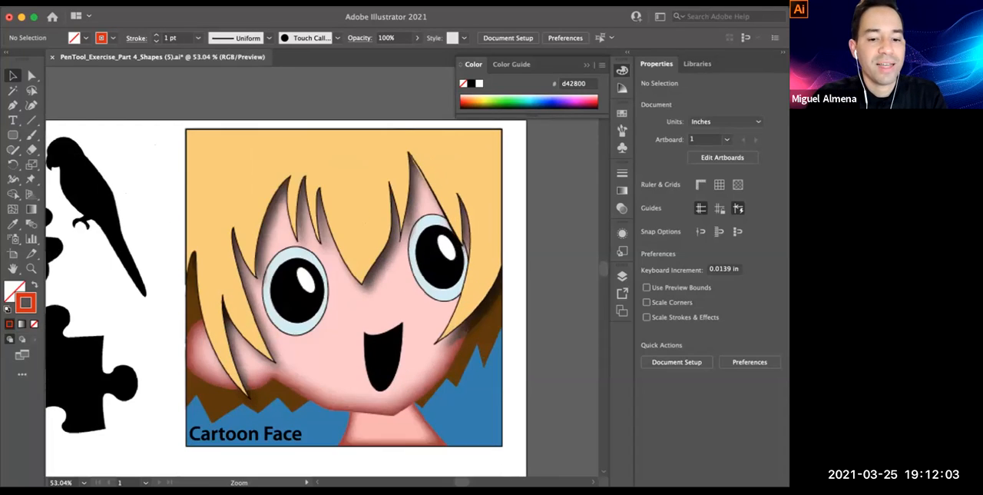
{"action": "left_click_drag", "start_coordinate": [358, 252], "coordinate": [369, 295]}
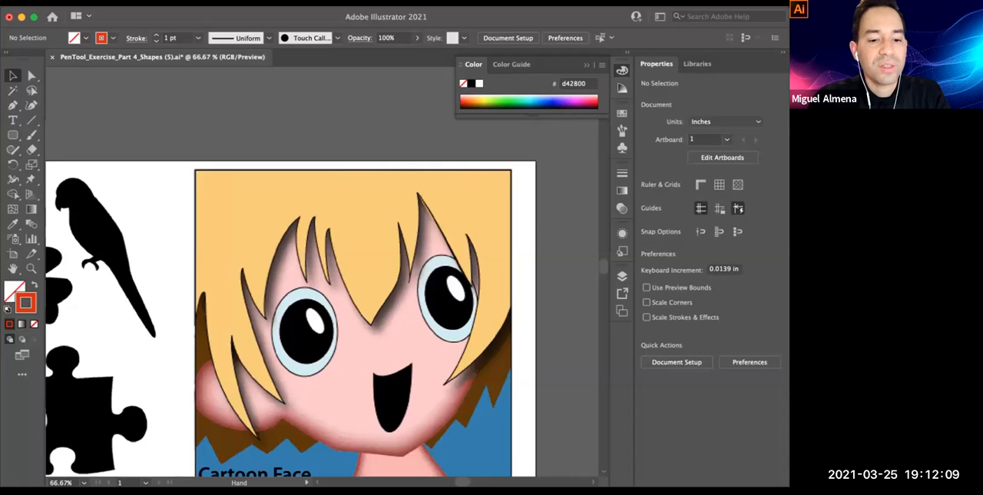
{"action": "left_click_drag", "start_coordinate": [369, 295], "coordinate": [335, 267]}
{"action": "key", "text": "p"}
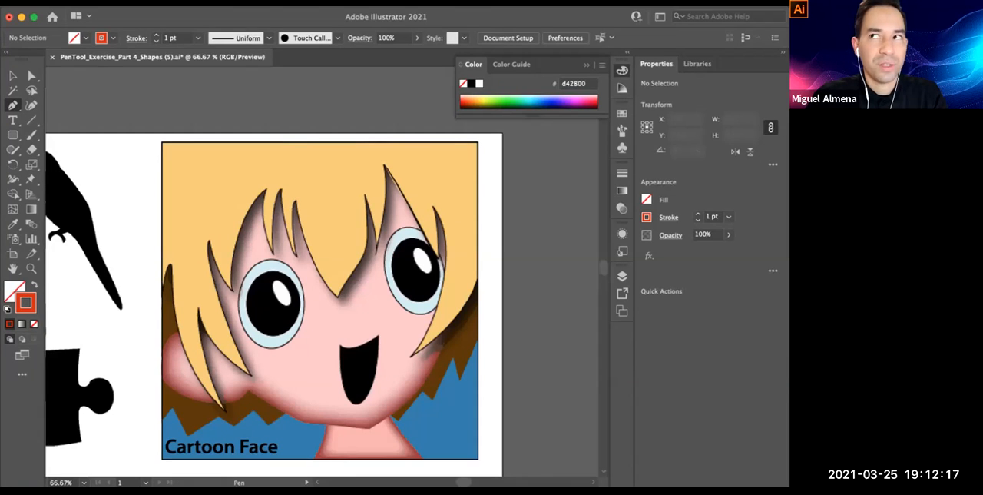
{"action": "key", "text": "space"}
{"action": "left_click_drag", "start_coordinate": [319, 300], "coordinate": [316, 295]}
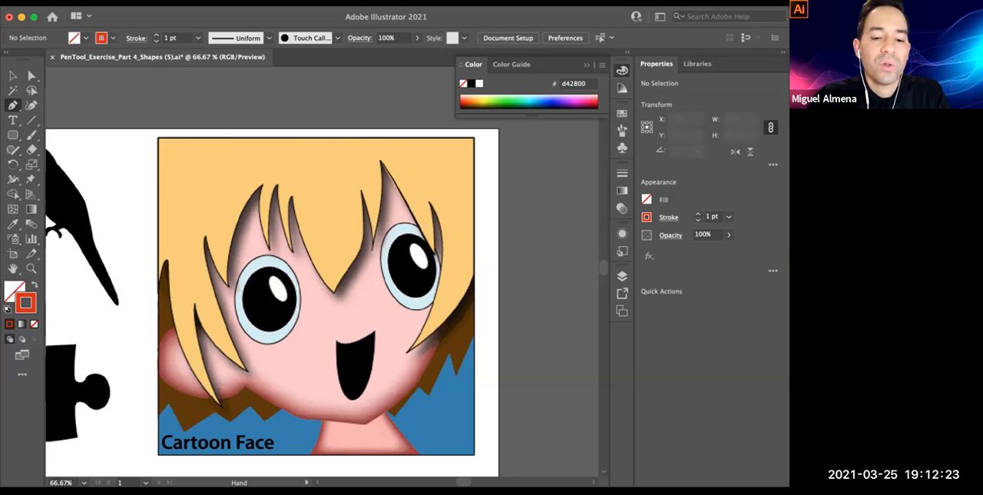
{"action": "left_click_drag", "start_coordinate": [315, 294], "coordinate": [304, 283]}
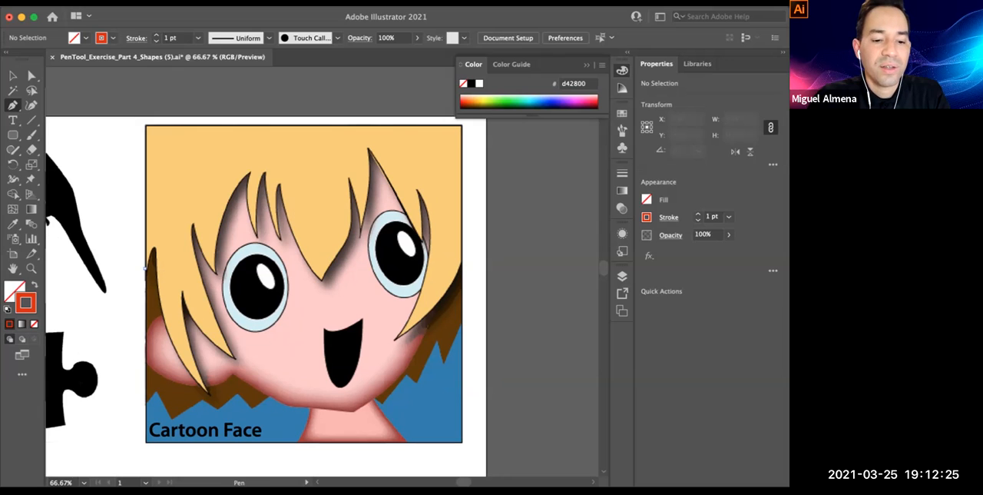
{"action": "left_click", "coordinate": [145, 269]}
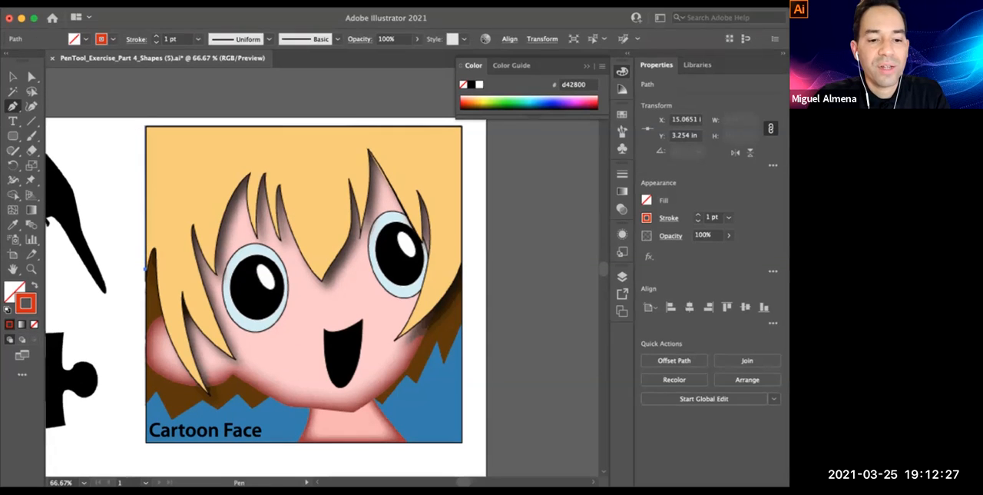
{"action": "left_click", "coordinate": [145, 124]}
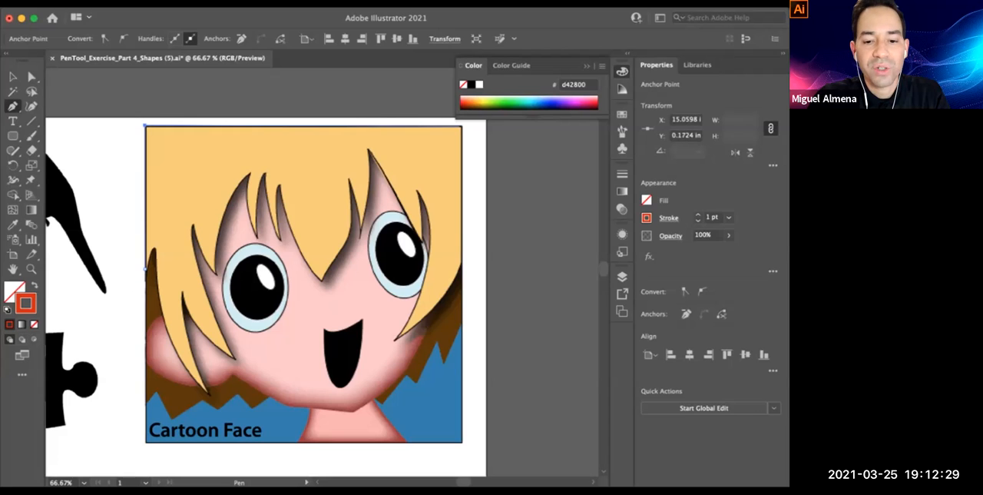
{"action": "left_click", "coordinate": [459, 124]}
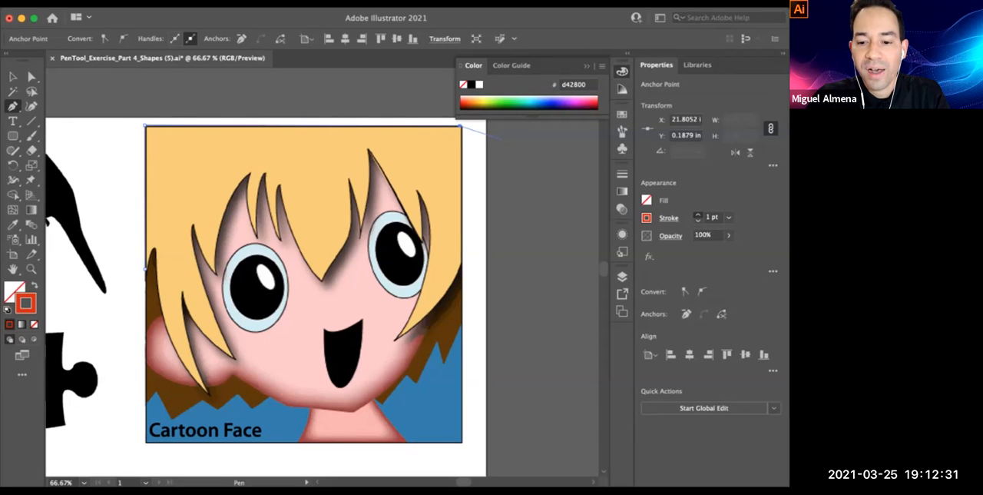
Set the hair path's stroke weight to 10 pt and hide all panels for an unobstructed view
{"action": "left_click", "coordinate": [697, 214]}
{"action": "left_click", "coordinate": [697, 214]}
{"action": "double_click", "coordinate": [698, 214]}
{"action": "left_click", "coordinate": [697, 215]}
{"action": "left_click", "coordinate": [698, 214]}
{"action": "left_click", "coordinate": [697, 214]}
{"action": "left_click", "coordinate": [698, 214]}
{"action": "left_click", "coordinate": [697, 215]}
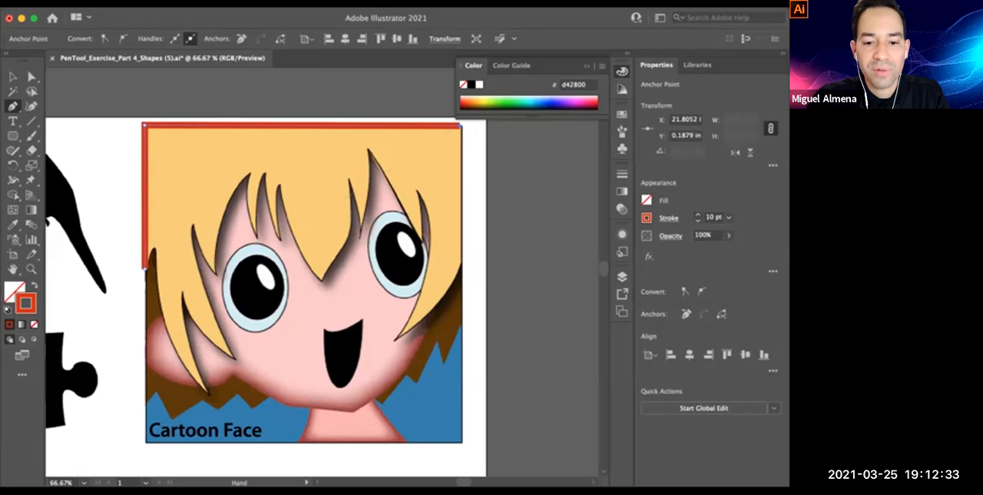
{"action": "key", "text": "Tab"}
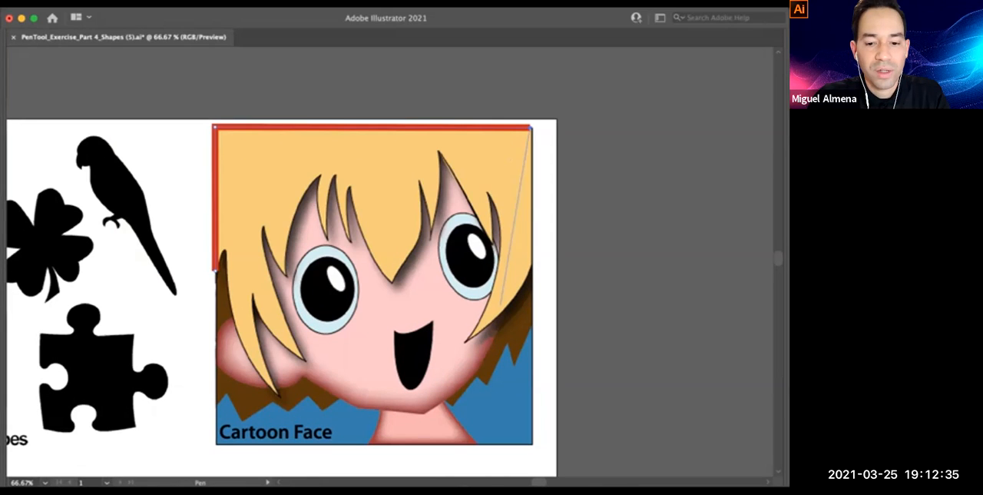
Continue the hair path down the picture's right edge, around the right lock's tip and through the narrow gap beside the right eye
{"action": "left_click", "coordinate": [532, 267]}
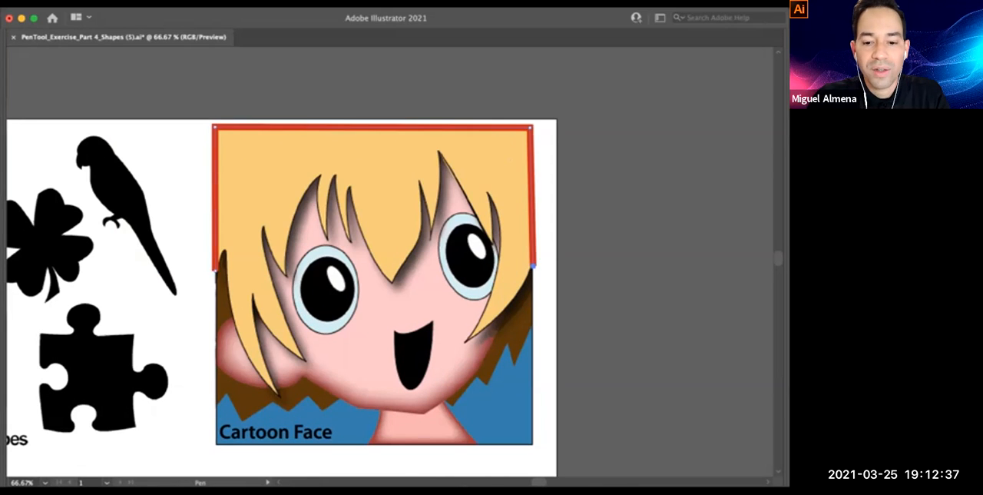
{"action": "left_click_drag", "start_coordinate": [466, 341], "coordinate": [427, 355]}
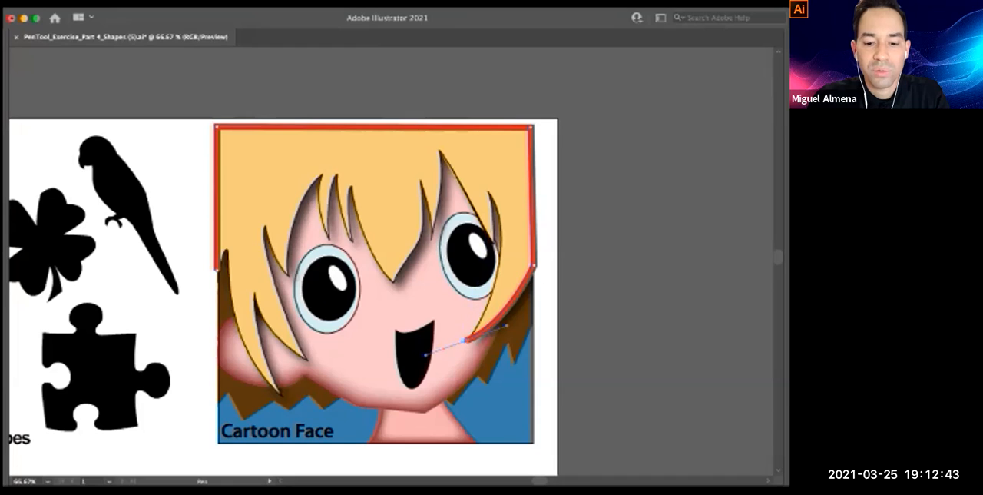
{"action": "left_click_drag", "start_coordinate": [488, 192], "coordinate": [452, 116]}
{"action": "left_click", "coordinate": [488, 192]}
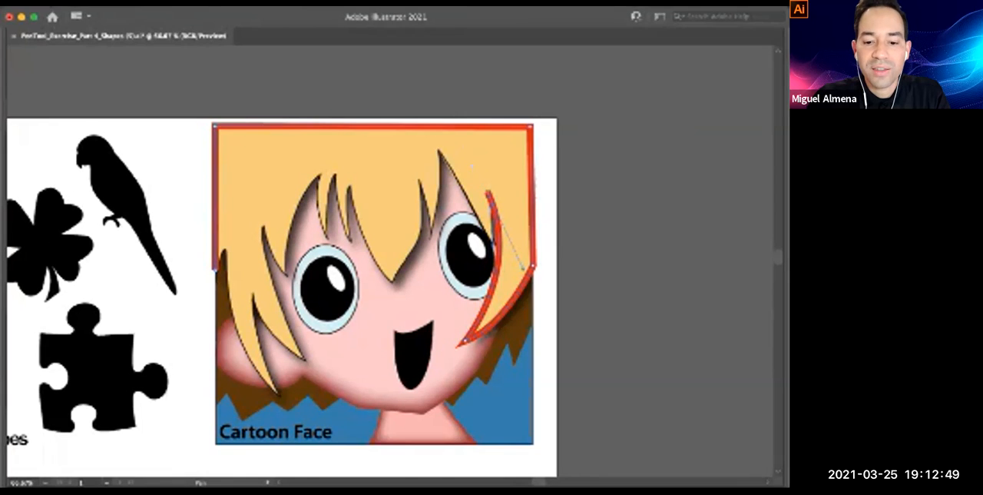
{"action": "left_click", "coordinate": [492, 242]}
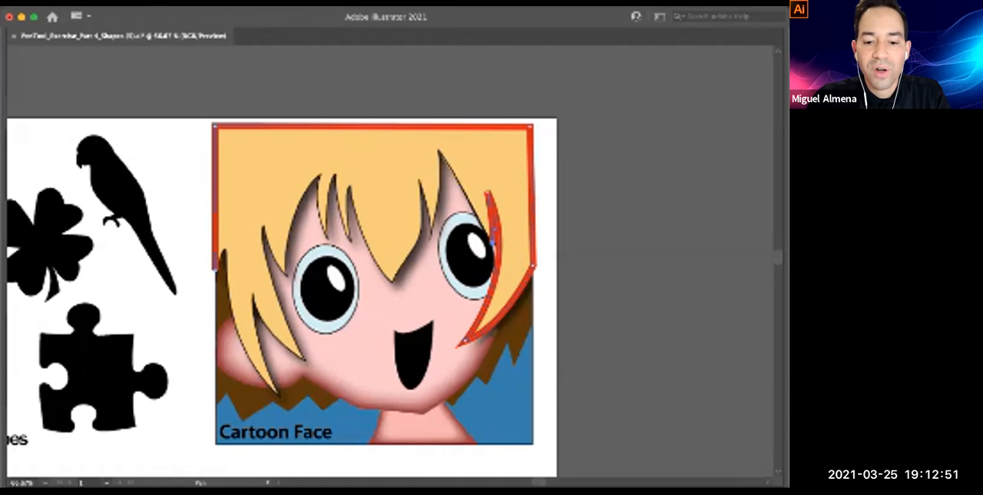
Extend the hair path up to the tall peak above the right eye and down to the adjacent thin strand's tip
{"action": "left_click_drag", "start_coordinate": [439, 150], "coordinate": [425, 143]}
{"action": "left_click", "coordinate": [439, 150]}
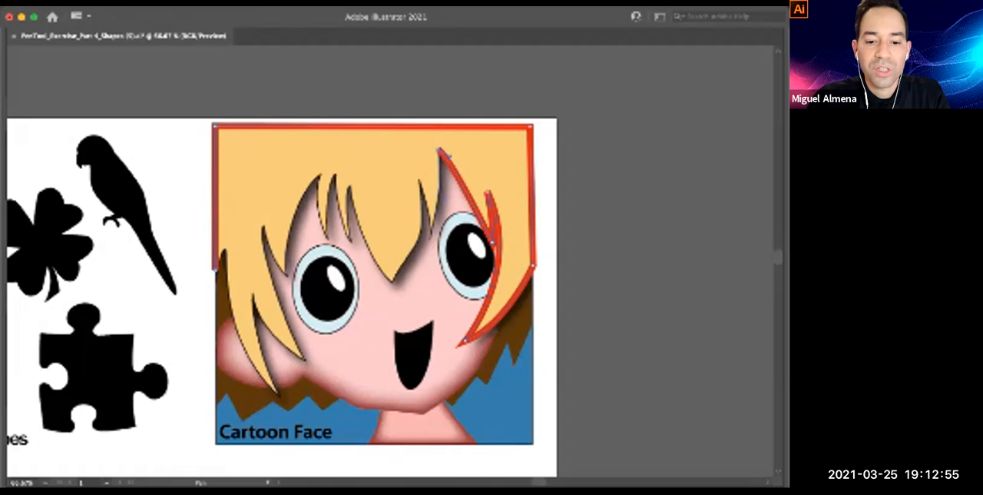
{"action": "left_click", "coordinate": [433, 203]}
{"action": "left_click", "coordinate": [427, 239]}
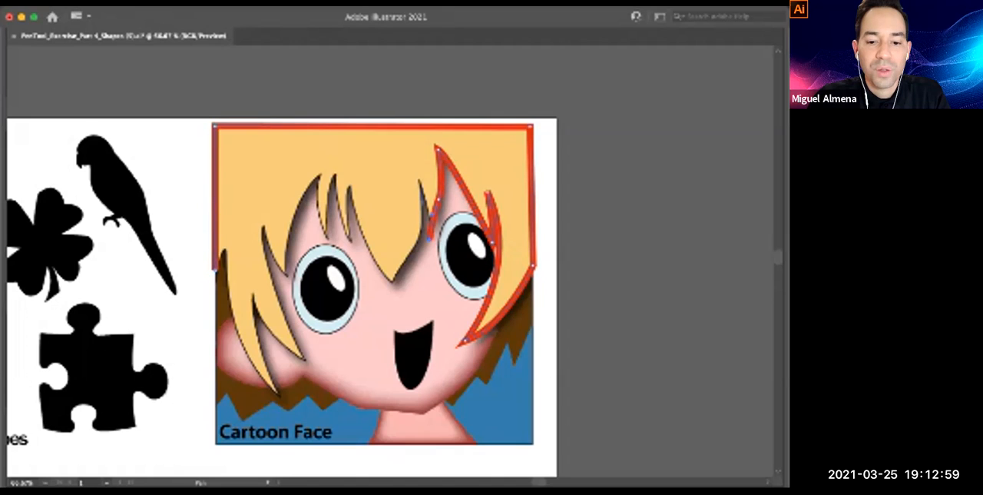
Trace the narrow gap beside that thin strand and follow the fringe down to the central bang's point
{"action": "left_click", "coordinate": [420, 178]}
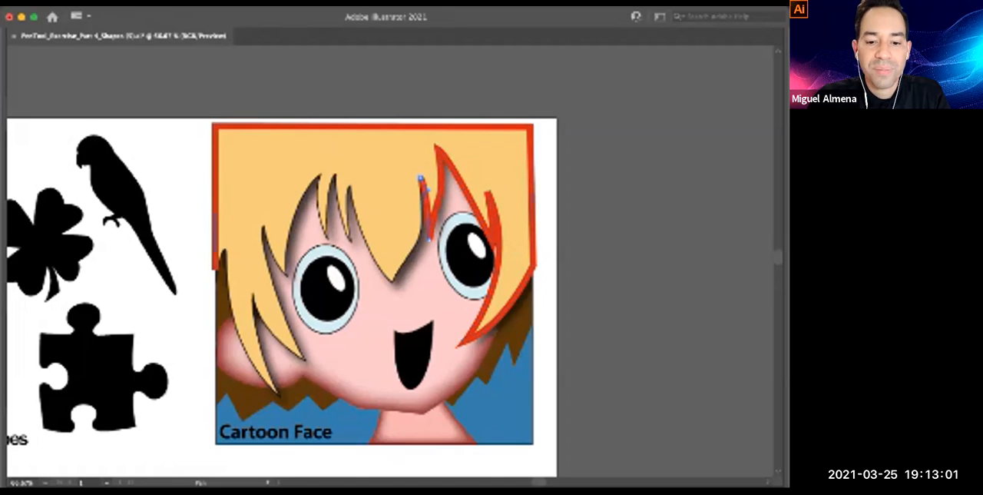
{"action": "left_click", "coordinate": [422, 233]}
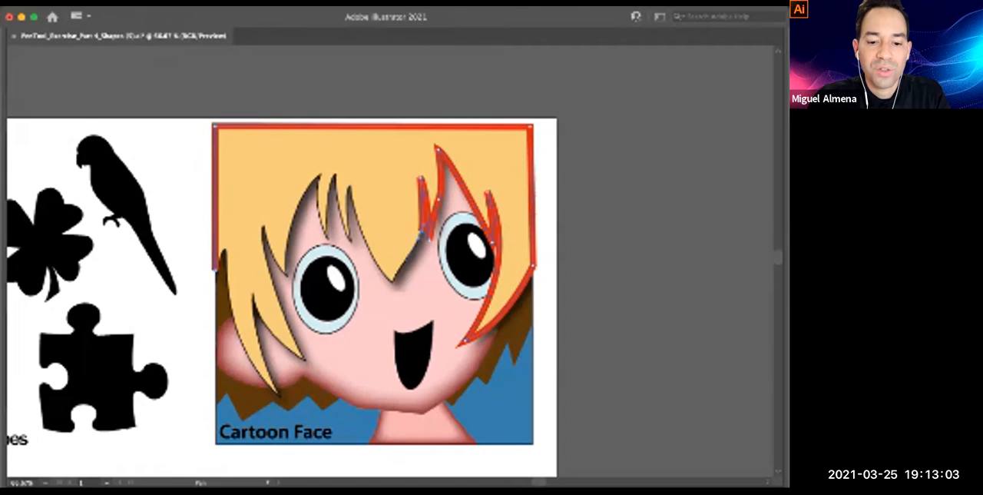
{"action": "left_click", "coordinate": [400, 268]}
{"action": "left_click", "coordinate": [391, 284]}
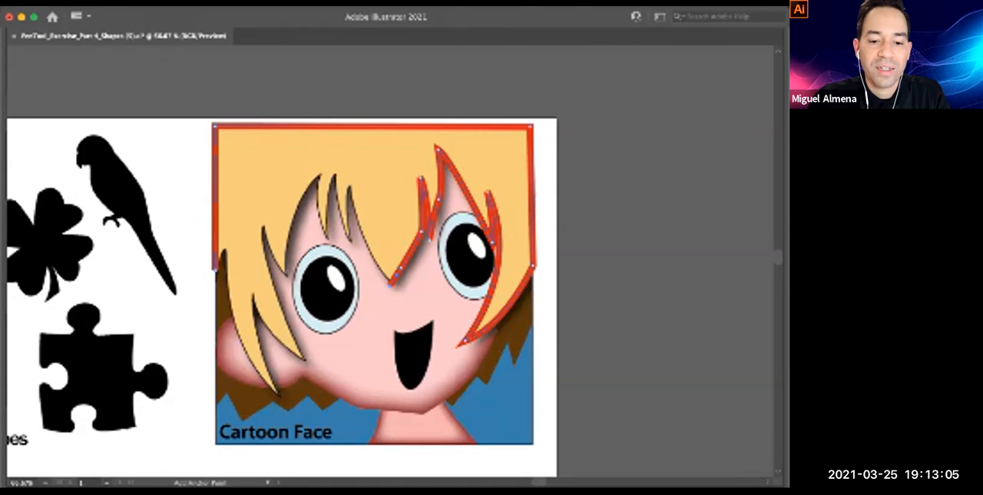
Curve the hair path up the central bang's left edge and around the next strand to the peak of the second gap
{"action": "left_click_drag", "start_coordinate": [349, 184], "coordinate": [351, 143]}
{"action": "left_click", "coordinate": [350, 185]}
{"action": "left_click_drag", "start_coordinate": [351, 240], "coordinate": [358, 257]}
{"action": "left_click", "coordinate": [351, 240]}
{"action": "left_click_drag", "start_coordinate": [335, 173], "coordinate": [334, 148]}
{"action": "left_click", "coordinate": [335, 173]}
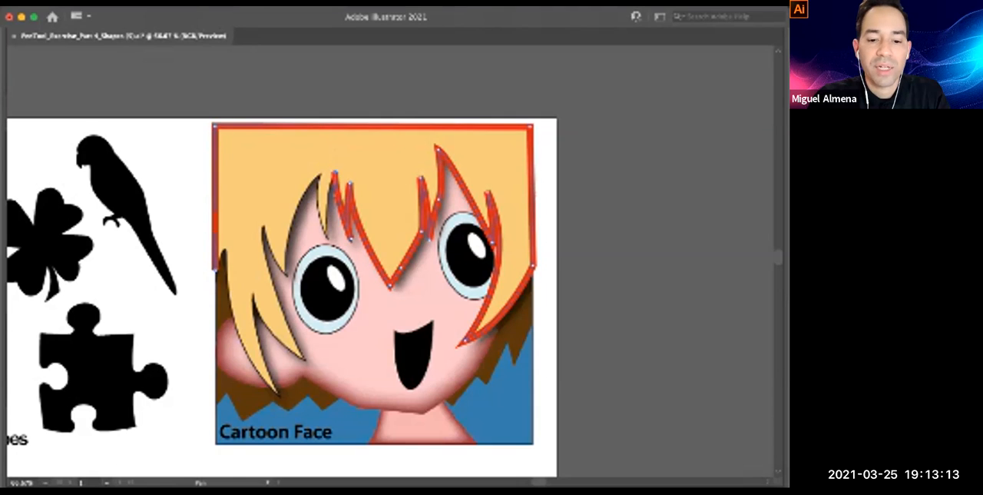
Trace the thin strand above the left eye, then curve over the wide gap's peak down to the strand tip beside the eye
{"action": "left_click_drag", "start_coordinate": [328, 238], "coordinate": [336, 265]}
{"action": "left_click", "coordinate": [329, 238]}
{"action": "left_click_drag", "start_coordinate": [321, 175], "coordinate": [334, 130]}
{"action": "left_click", "coordinate": [321, 176]}
{"action": "left_click_drag", "start_coordinate": [287, 274], "coordinate": [289, 339]}
{"action": "left_click", "coordinate": [286, 273]}
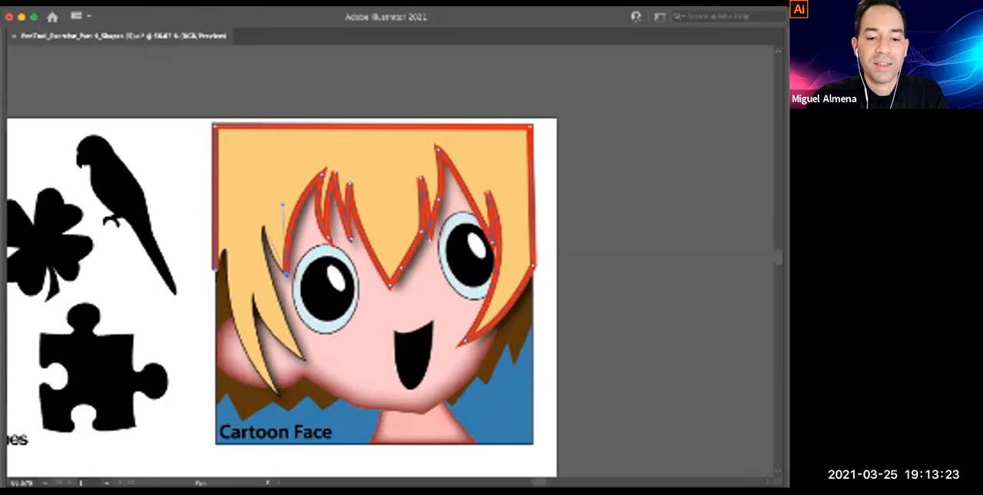
Trace the long lock beside the left eye, around its lower tip and up to the gap next to the outermost lock
{"action": "left_click", "coordinate": [263, 226]}
{"action": "left_click_drag", "start_coordinate": [301, 356], "coordinate": [343, 422]}
{"action": "left_click", "coordinate": [305, 358]}
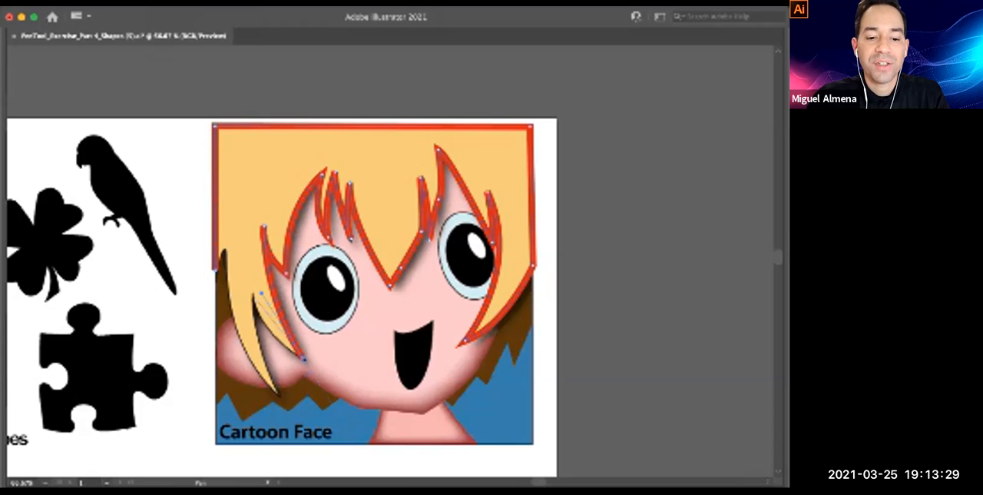
{"action": "left_click_drag", "start_coordinate": [252, 293], "coordinate": [239, 239]}
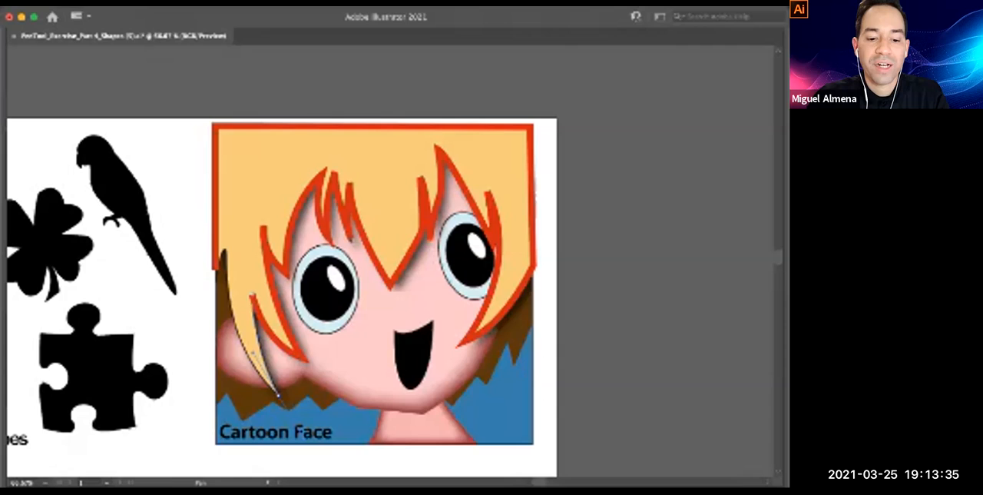
Trace the outermost left lock around its tip and close the hair path at its starting anchor
{"action": "left_click", "coordinate": [278, 394]}
{"action": "left_click_drag", "start_coordinate": [225, 255], "coordinate": [226, 185]}
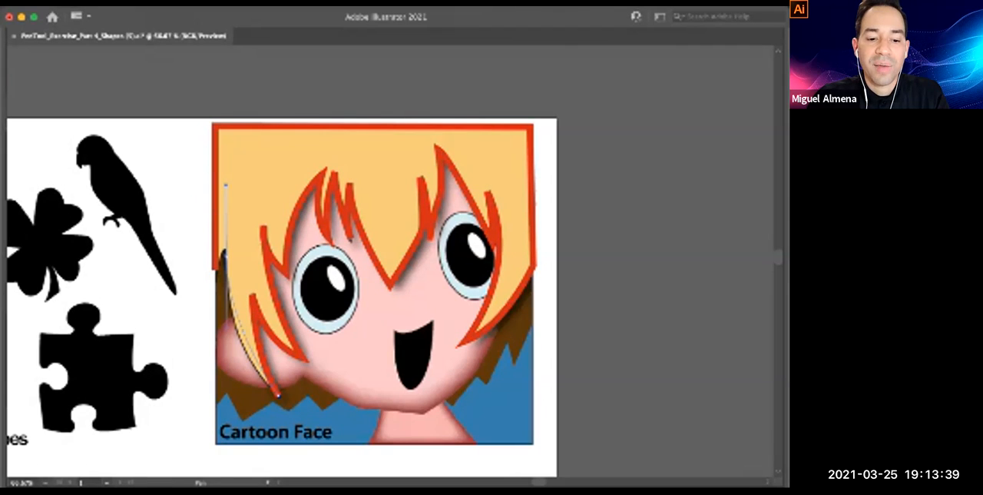
{"action": "left_click", "coordinate": [216, 271]}
{"action": "left_click_drag", "start_coordinate": [215, 271], "coordinate": [220, 246]}
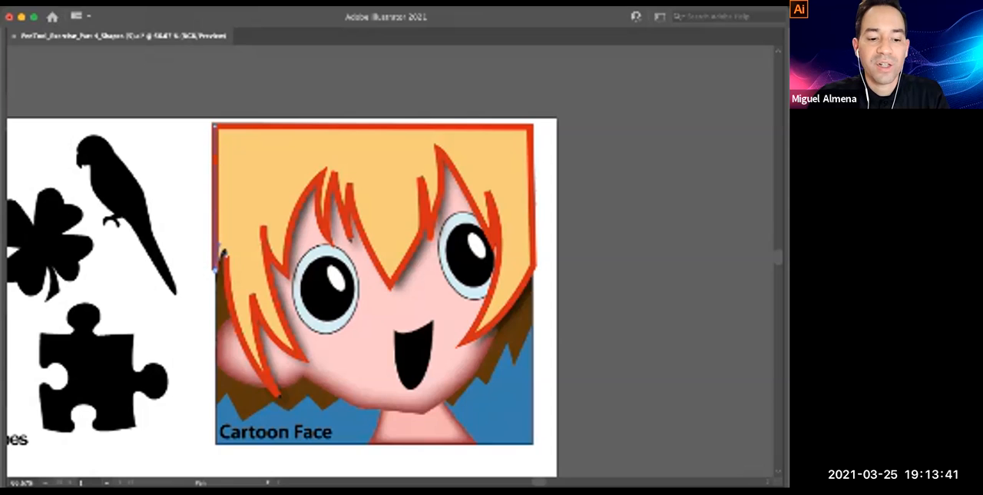
Restore the panels, swap the hair shape's red stroke to a solid red fill, and deselect it
{"action": "key", "text": "Tab"}
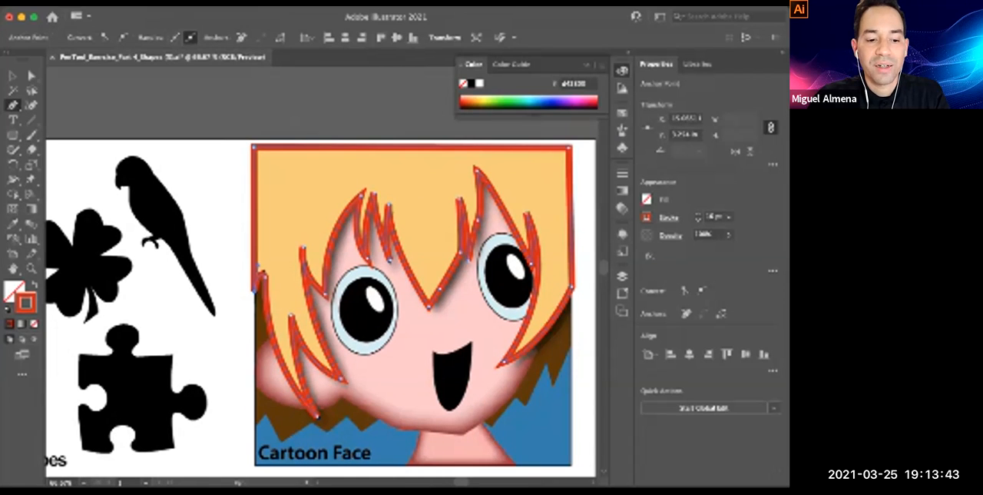
{"action": "key", "text": "shift+x"}
{"action": "key", "text": "v"}
{"action": "key", "text": "super+shift+a"}
{"action": "mouse_move", "coordinate": [414, 308]}
{"action": "left_mouse_down"}
{"action": "mouse_move", "coordinate": [378, 288]}
{"action": "mouse_move", "coordinate": [368, 259]}
{"action": "mouse_move", "coordinate": [348, 265]}
{"action": "mouse_move", "coordinate": [337, 253]}
{"action": "left_mouse_up"}
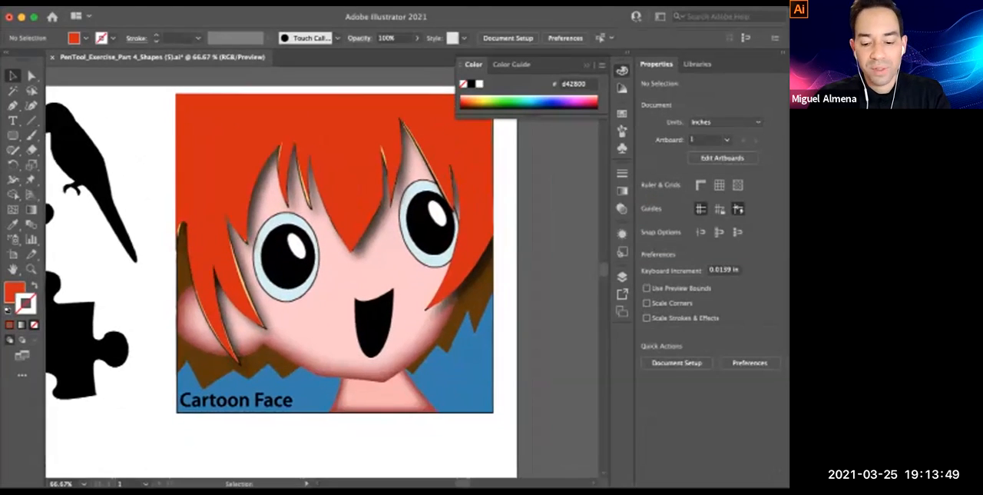
Trace the left eye's outer oval as a closed Pen path and swap its red fill to a 1 pt stroke
{"action": "key", "text": "p"}
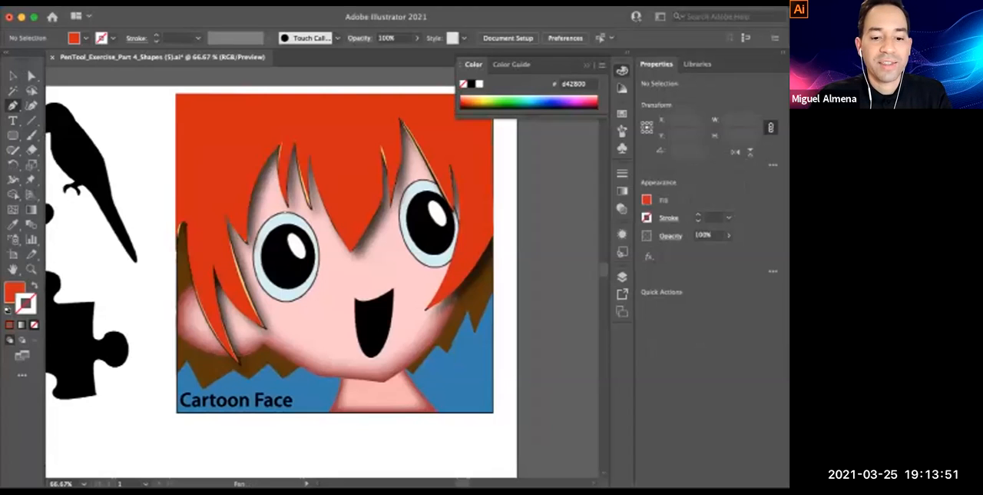
{"action": "left_click", "coordinate": [285, 212]}
{"action": "left_click_drag", "start_coordinate": [254, 260], "coordinate": [254, 312]}
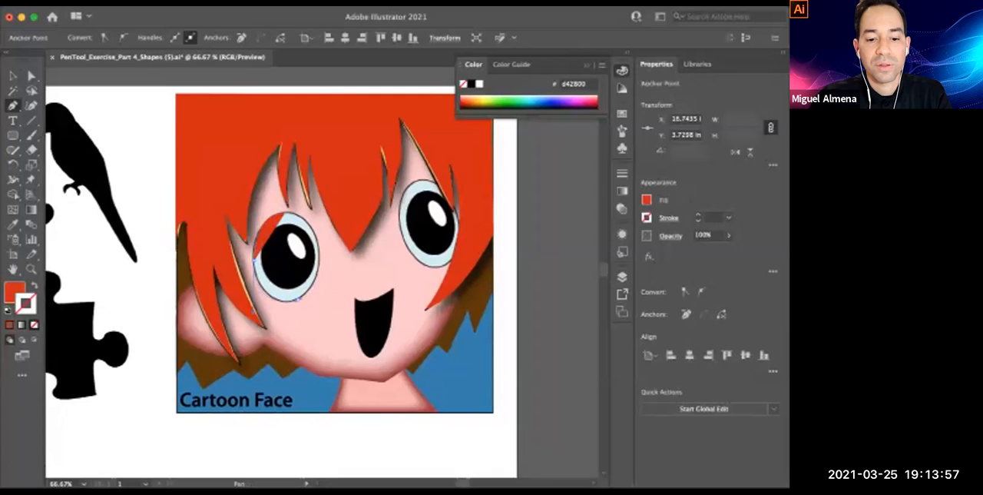
{"action": "left_click", "coordinate": [296, 301]}
{"action": "left_click_drag", "start_coordinate": [319, 250], "coordinate": [316, 216]}
{"action": "left_click", "coordinate": [286, 212]}
{"action": "key", "text": "shift+x"}
{"action": "key", "text": "v"}
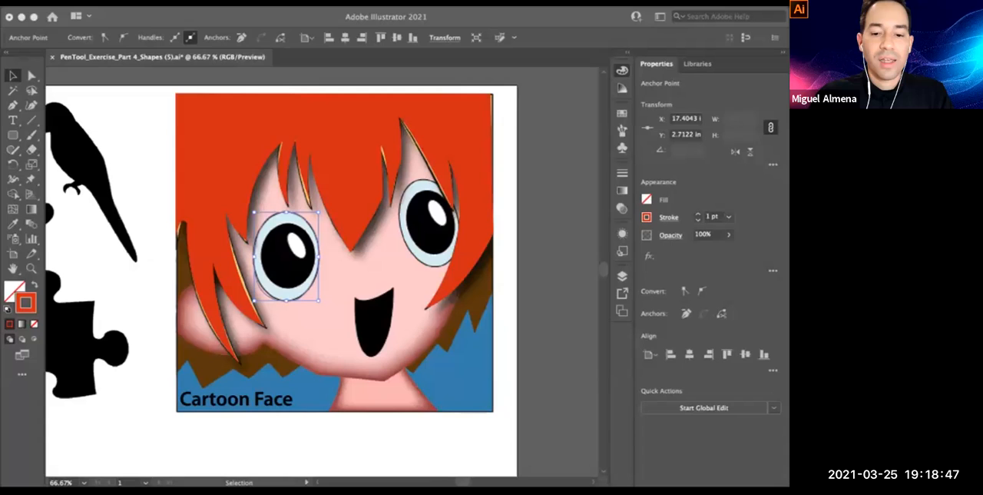
{"action": "key", "text": "super+Tab"}
{"action": "scroll", "coordinate": [323, 261], "scroll_direction": "up", "scroll_amount": 1}
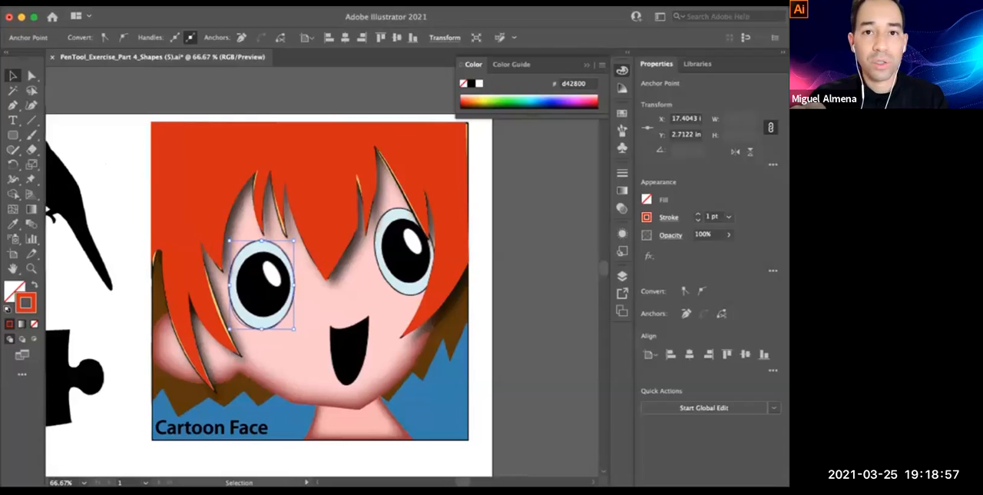
{"action": "key", "text": "space"}
{"action": "left_click_drag", "start_coordinate": [307, 285], "coordinate": [329, 277]}
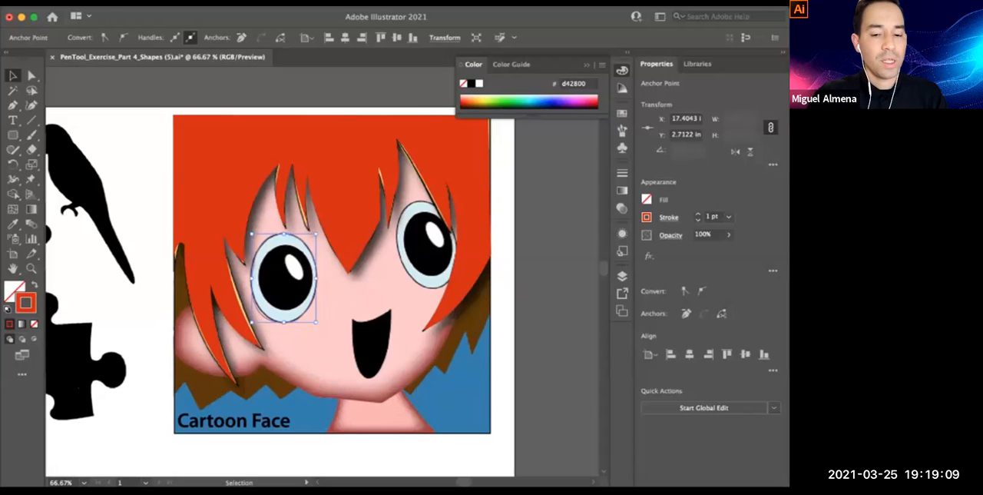
Deselect the eye path and inspect the hair and eye traces in Outline view
{"action": "key", "text": "super+minus"}
{"action": "scroll", "coordinate": [322, 268], "scroll_direction": "left", "scroll_amount": 4}
{"action": "scroll", "coordinate": [323, 269], "scroll_direction": "down", "scroll_amount": 2}
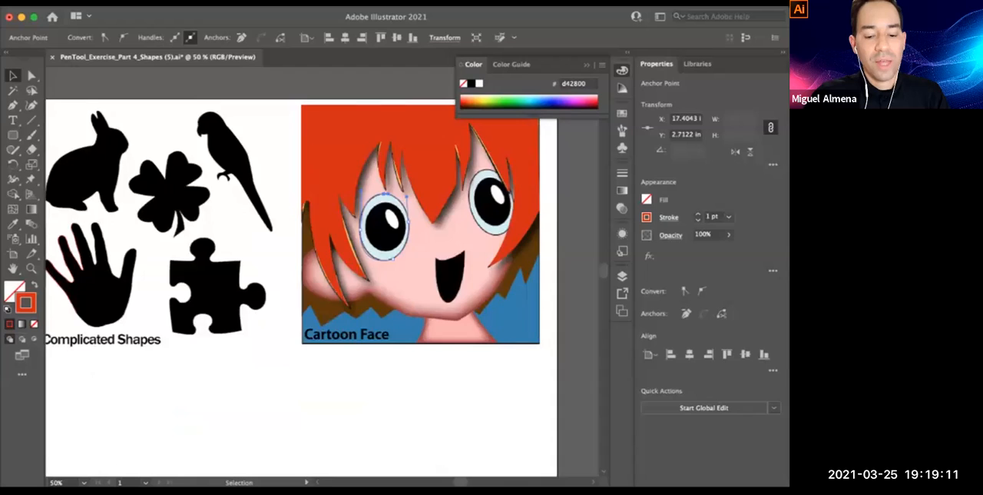
{"action": "key", "text": "super+y"}
{"action": "key", "text": "v"}
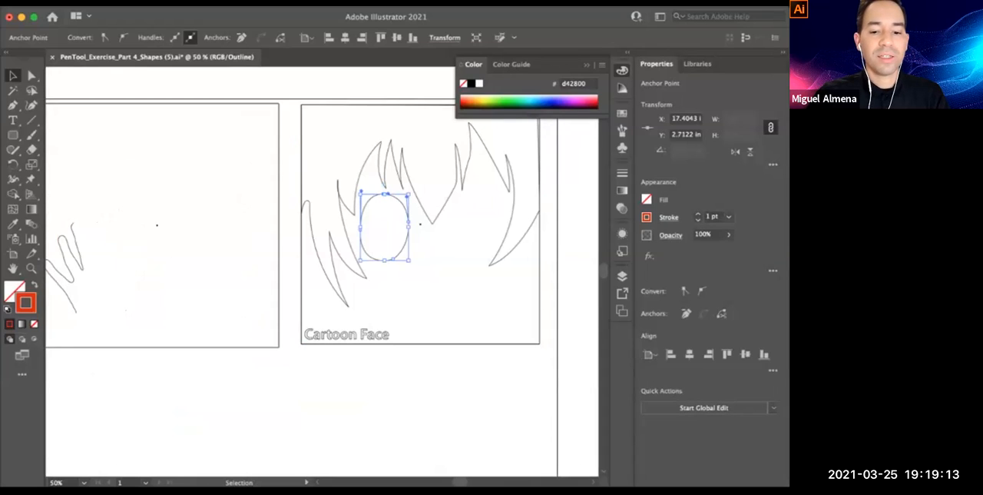
{"action": "key", "text": "super+shift+a"}
{"action": "scroll", "coordinate": [322, 269], "scroll_direction": "up", "scroll_amount": 1}
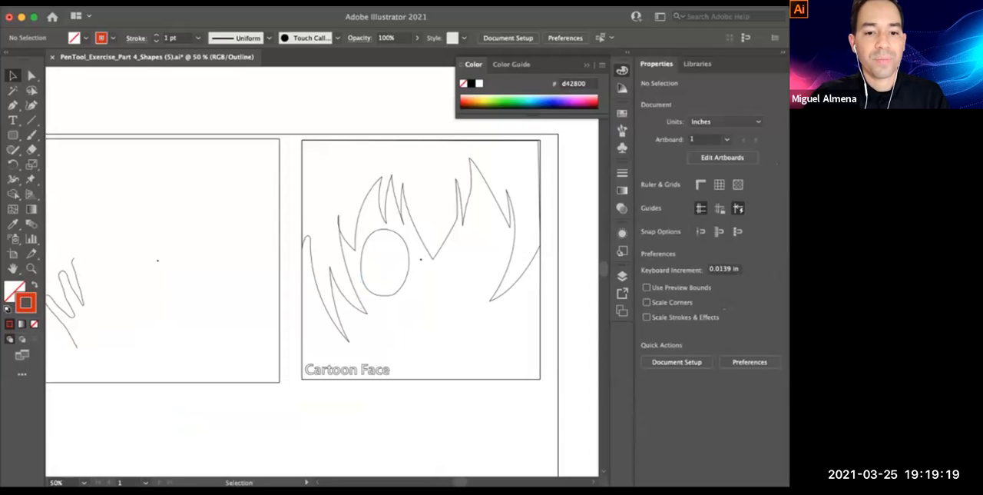
Compare the traced paths in Outline and Preview modes, return to Preview, and look over the Complicated Shapes artwork
{"action": "left_click", "coordinate": [288, 3]}
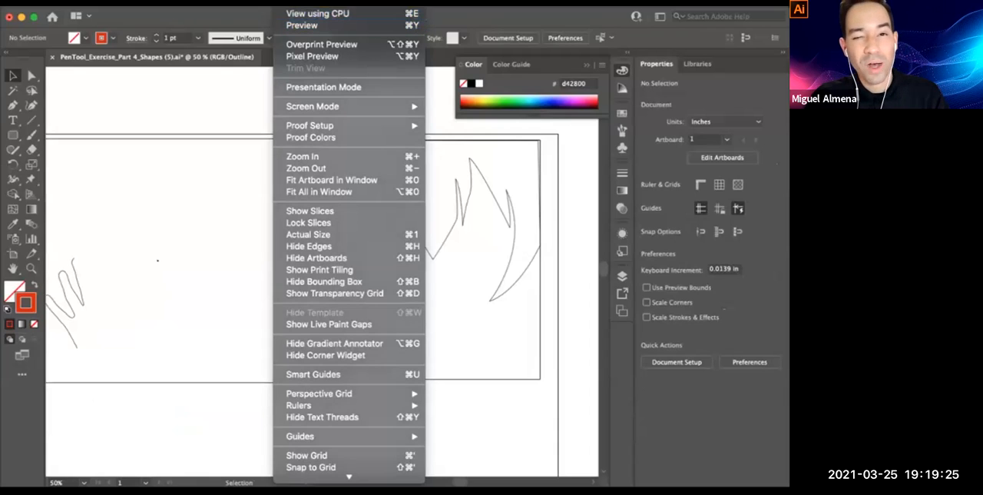
{"action": "key", "text": "Escape"}
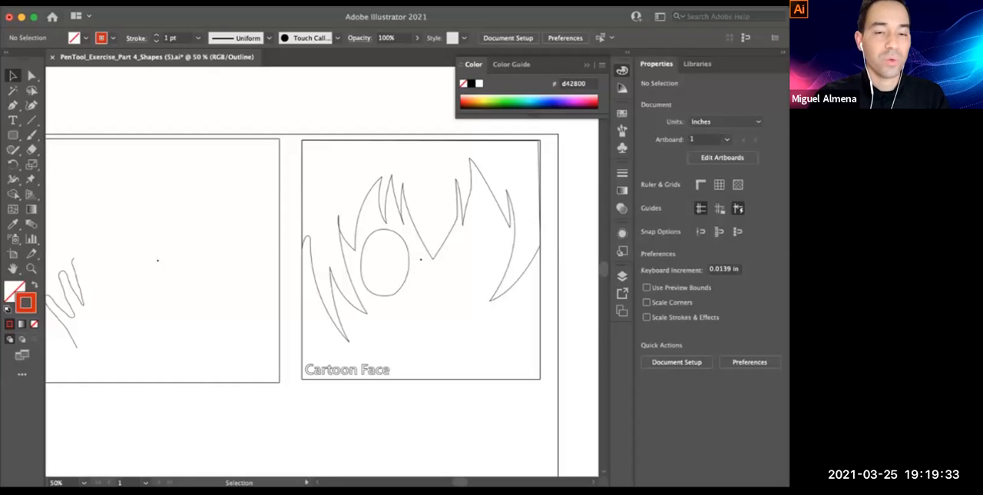
{"action": "key", "text": "a"}
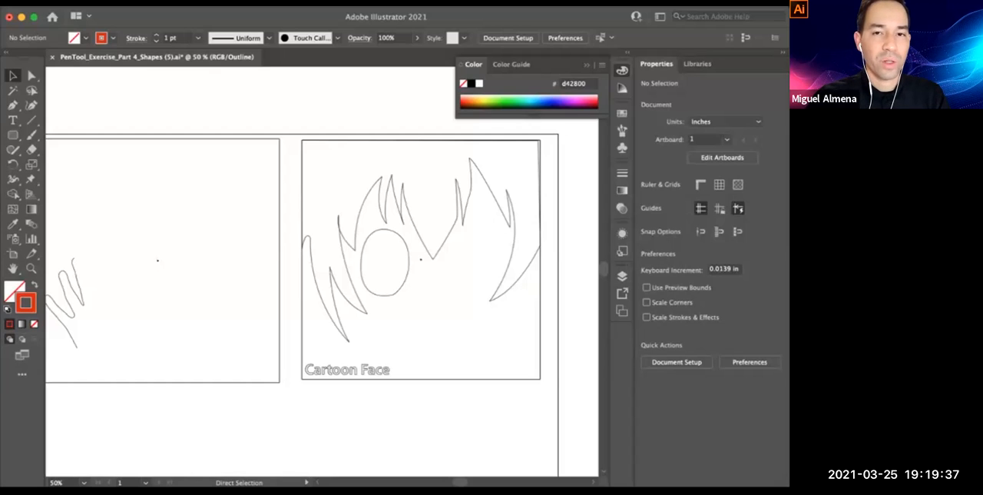
{"action": "key", "text": "super+y"}
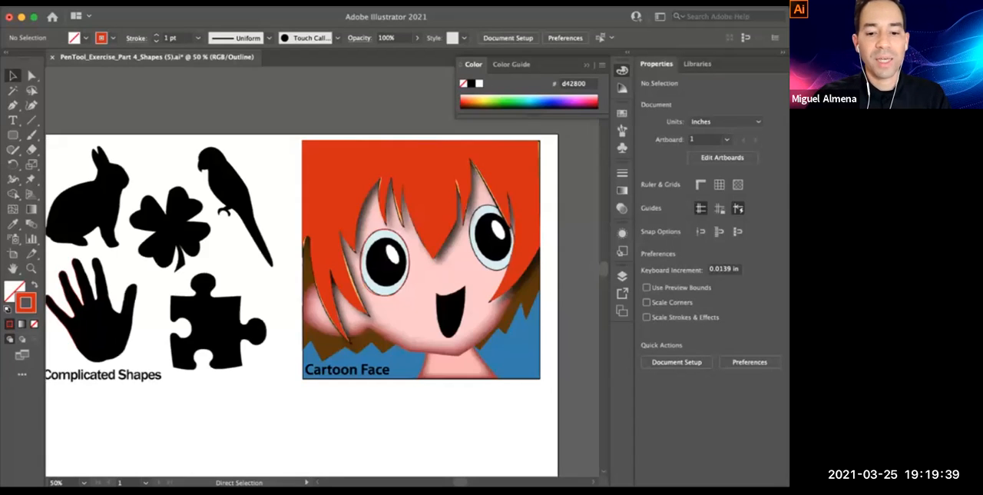
{"action": "key", "text": "super+y"}
{"action": "key", "text": "super+y"}
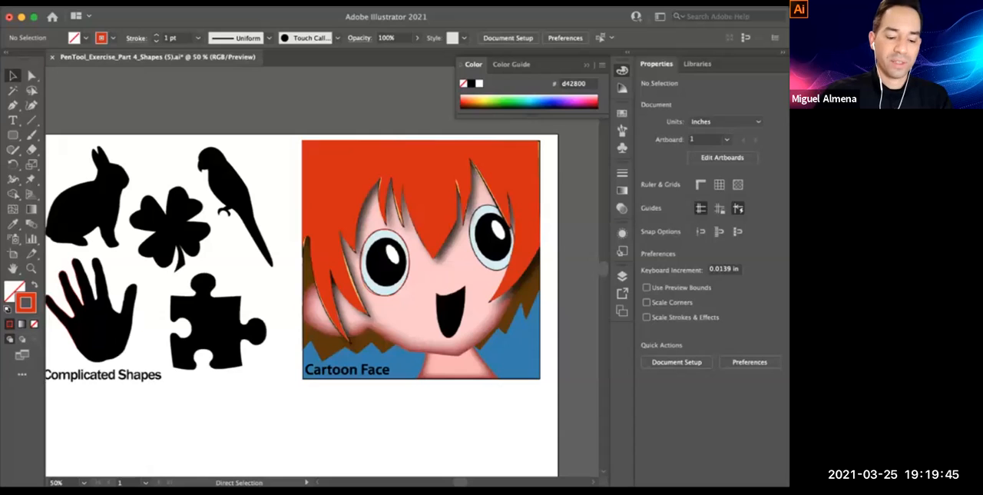
{"action": "key", "text": "super+y"}
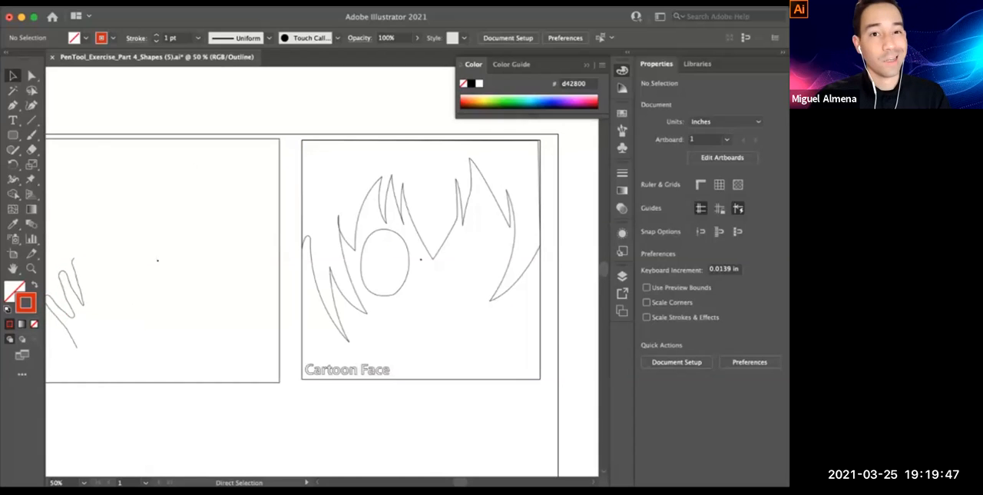
{"action": "key", "text": "super+y"}
{"action": "left_click_drag", "start_coordinate": [404, 193], "coordinate": [536, 154]}
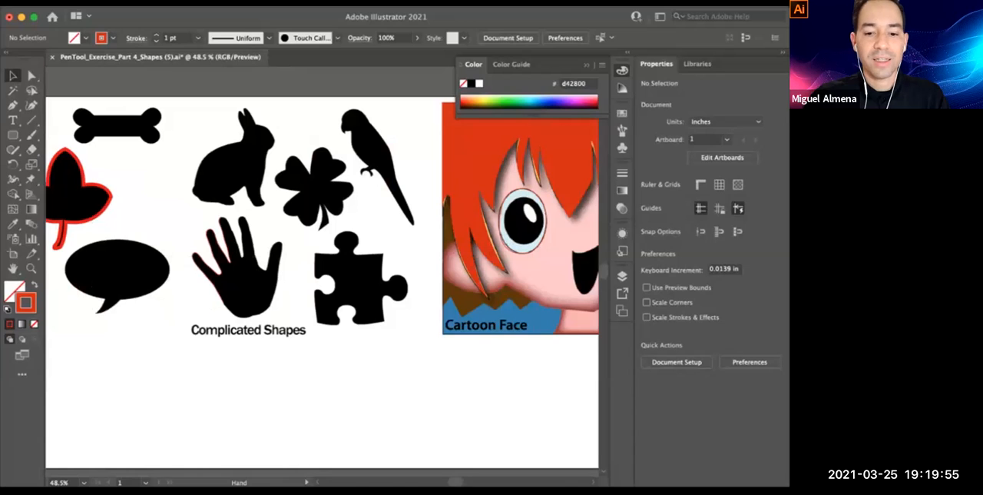
{"action": "left_click_drag", "start_coordinate": [323, 269], "coordinate": [330, 301]}
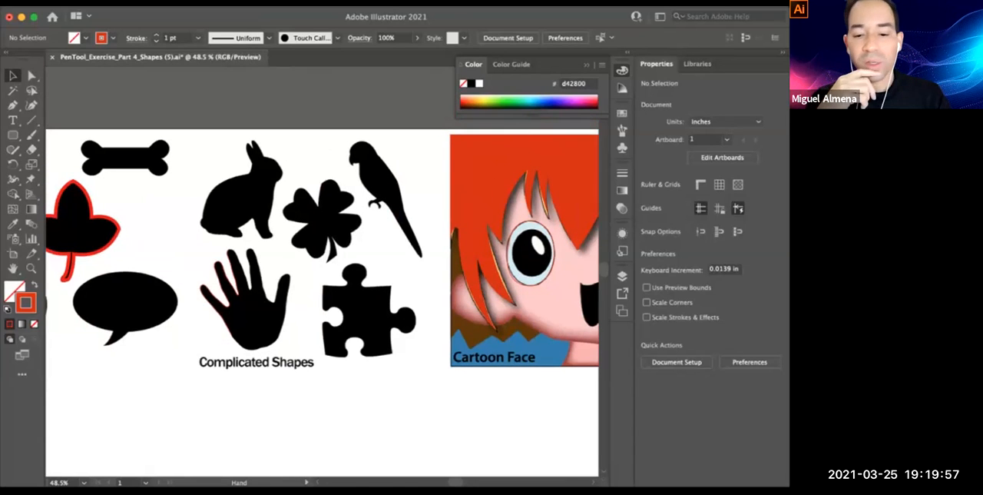
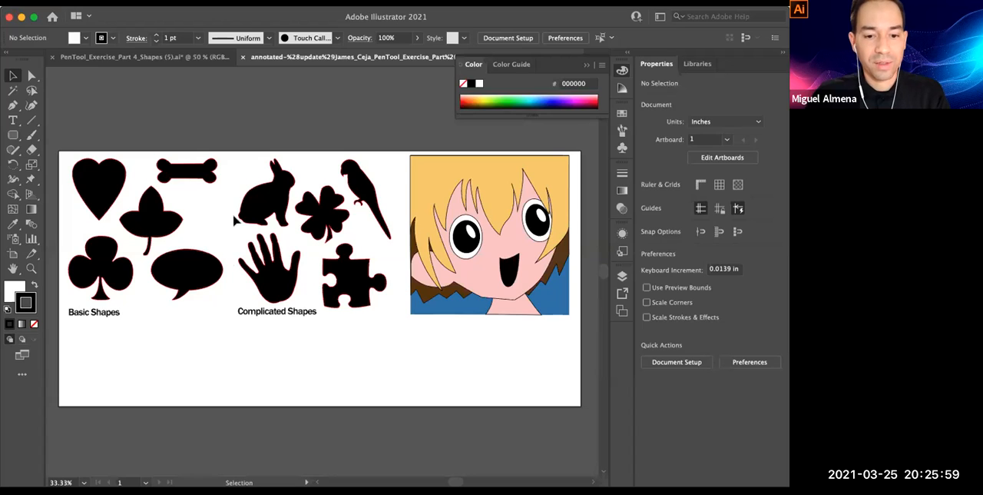
Look over the Basic and Complicated Shapes, selecting and deselecting the heart's traced path
{"action": "scroll", "coordinate": [248, 185], "scroll_direction": "left", "scroll_amount": 2}
{"action": "scroll", "coordinate": [248, 185], "scroll_direction": "down", "scroll_amount": 1}
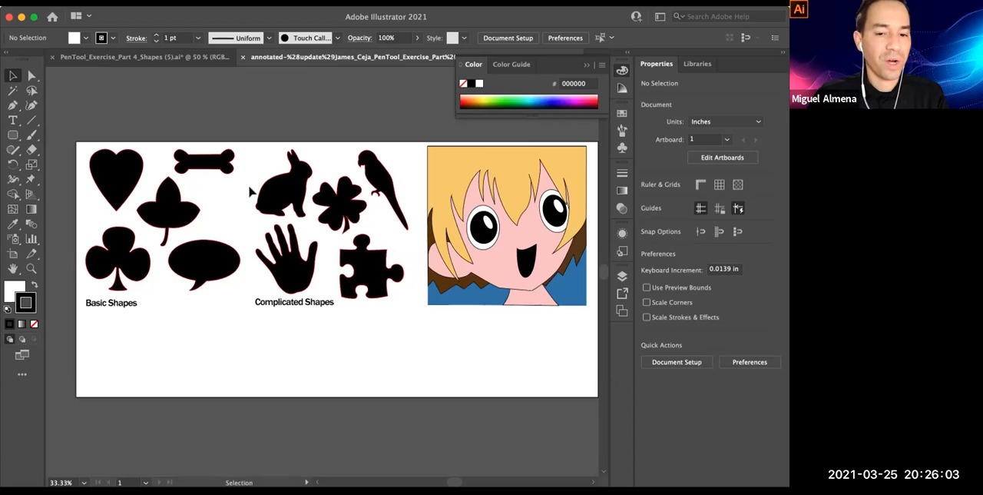
{"action": "scroll", "coordinate": [410, 148], "scroll_direction": "down", "scroll_amount": 1}
{"action": "scroll", "coordinate": [409, 148], "scroll_direction": "right", "scroll_amount": 1}
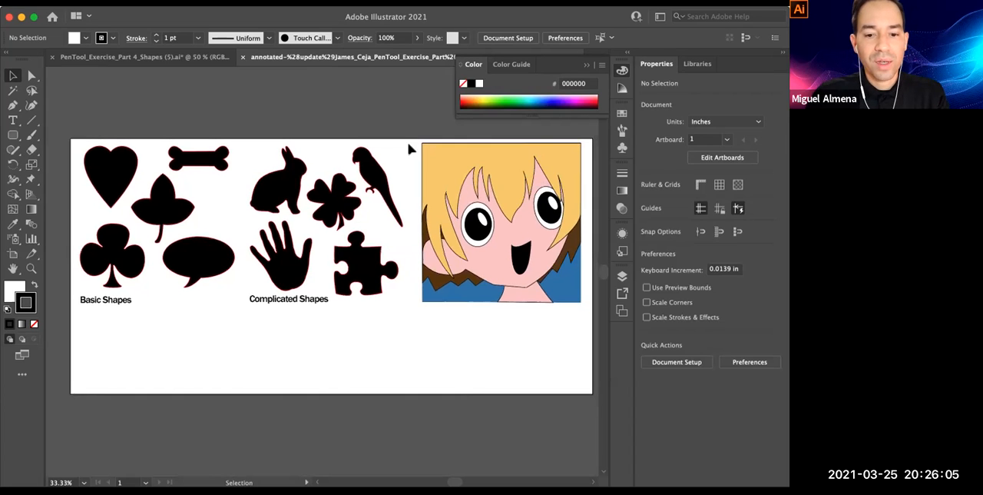
{"action": "scroll", "coordinate": [386, 159], "scroll_direction": "left", "scroll_amount": 2}
{"action": "scroll", "coordinate": [386, 158], "scroll_direction": "down", "scroll_amount": 1}
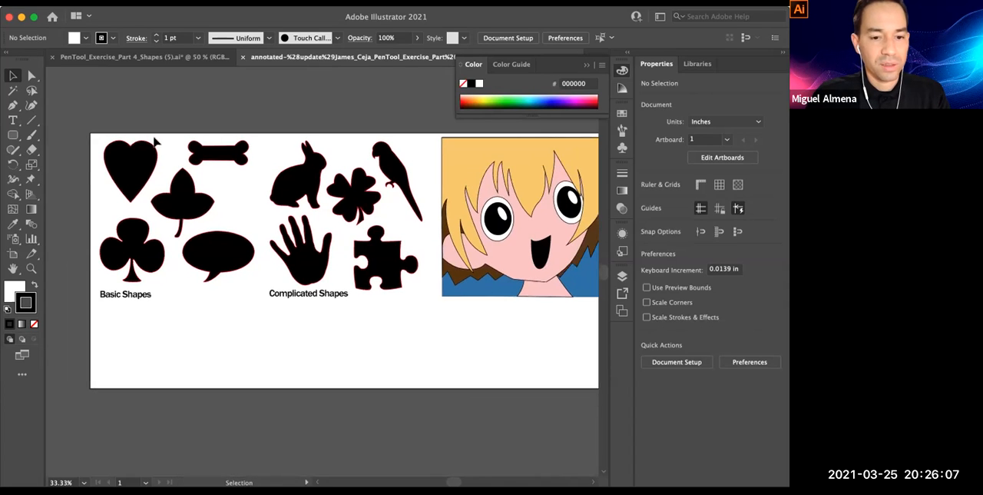
{"action": "left_click", "coordinate": [148, 178]}
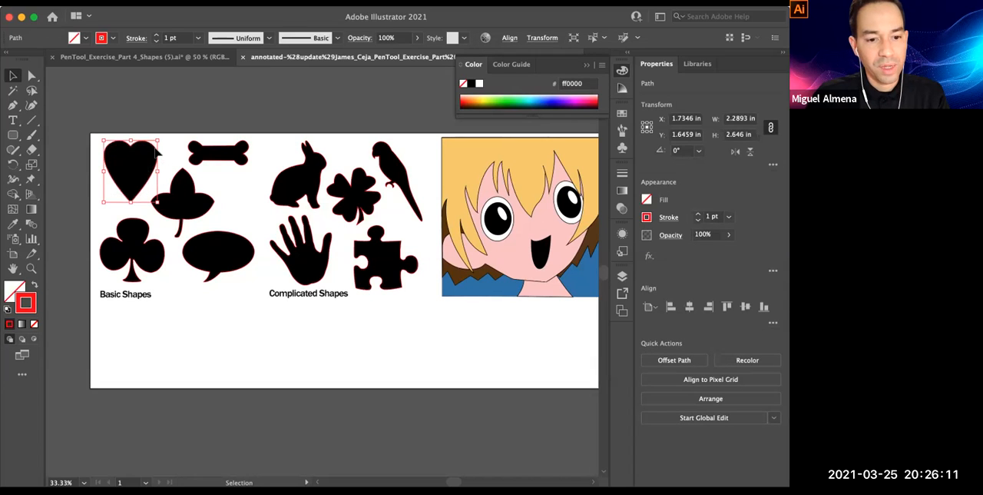
{"action": "left_click", "coordinate": [186, 106]}
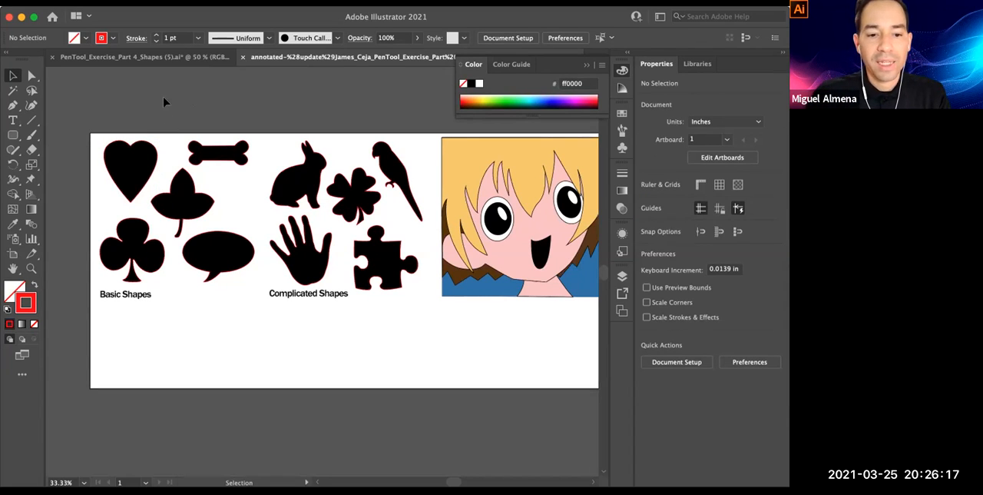
Check the document's layers and toggle Layer 1's visibility off and back on
{"action": "left_click", "coordinate": [622, 277]}
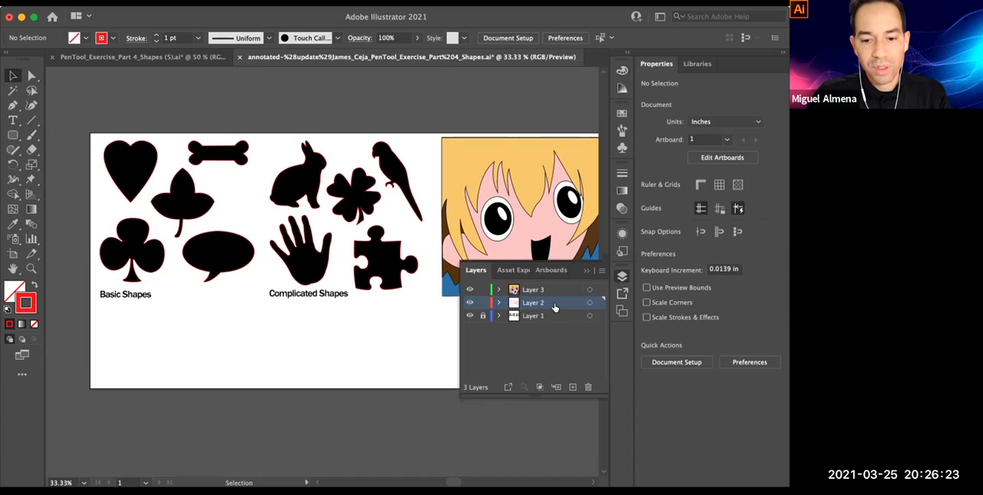
{"action": "left_click", "coordinate": [470, 315]}
{"action": "left_click", "coordinate": [470, 315]}
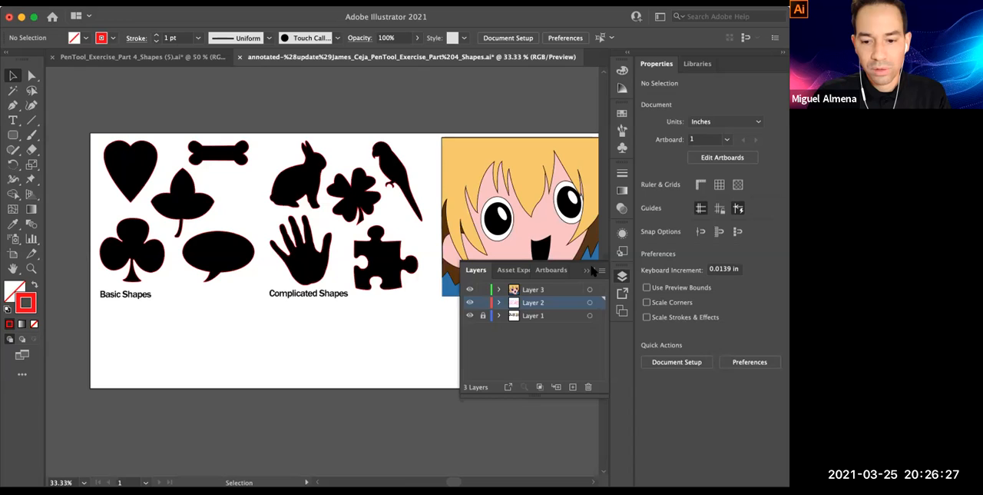
{"action": "left_click", "coordinate": [587, 270]}
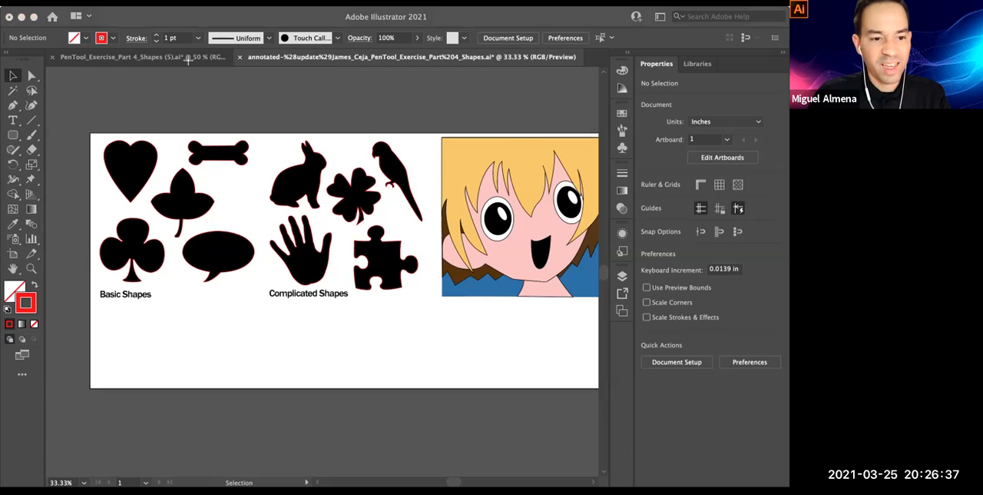
Try out the Selection tool on the traced heart and bone paths, clearing the selection after each
{"action": "left_click_drag", "start_coordinate": [189, 60], "coordinate": [17, 73]}
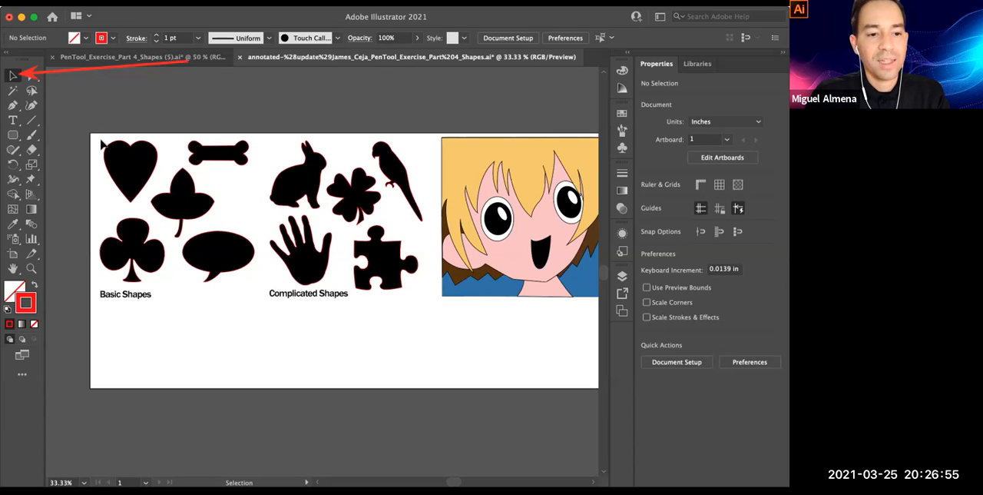
{"action": "left_click", "coordinate": [144, 168]}
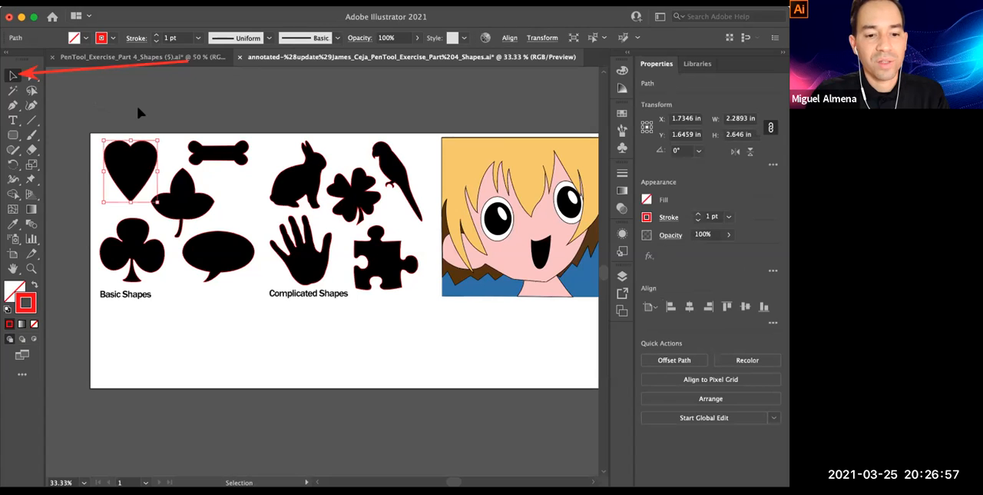
{"action": "left_click", "coordinate": [210, 128]}
{"action": "left_click", "coordinate": [227, 152]}
{"action": "left_click", "coordinate": [286, 166]}
{"action": "left_click", "coordinate": [286, 167]}
{"action": "left_click", "coordinate": [226, 103]}
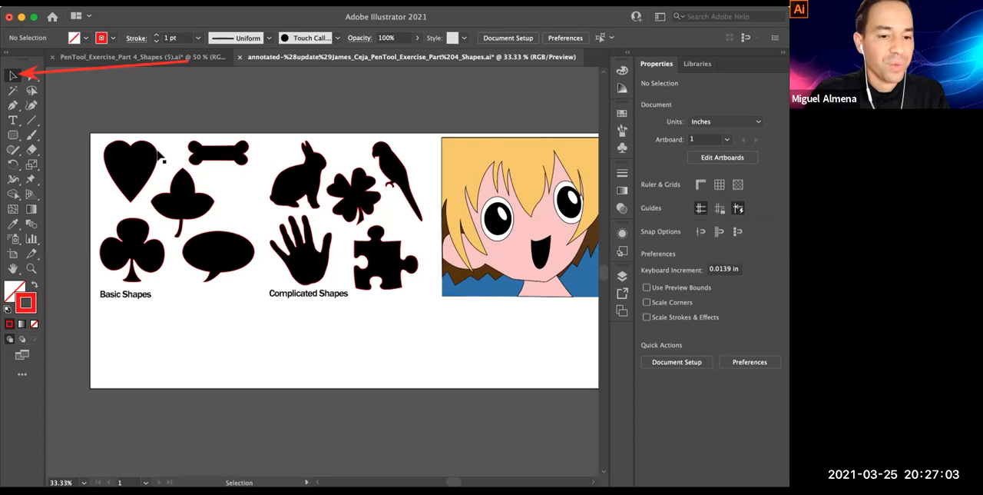
{"action": "left_click", "coordinate": [132, 165]}
{"action": "left_click", "coordinate": [215, 153]}
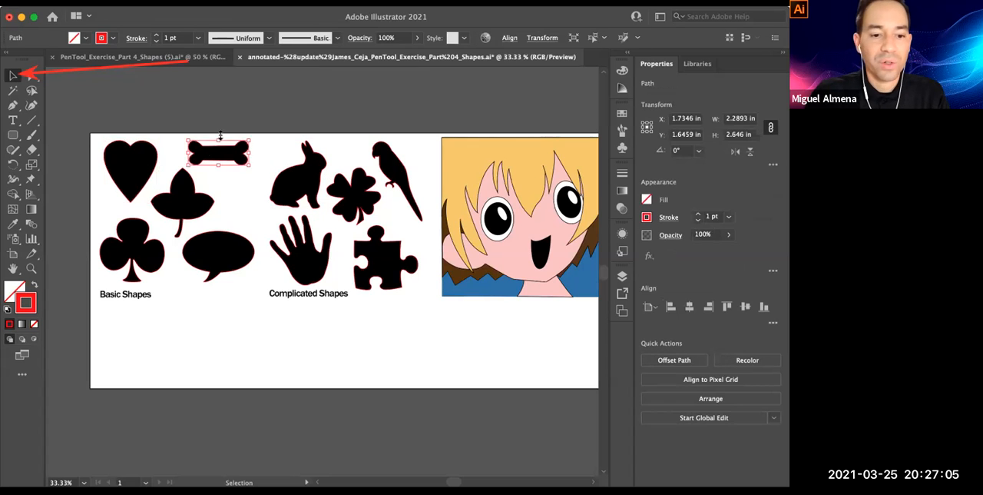
{"action": "left_click", "coordinate": [80, 243]}
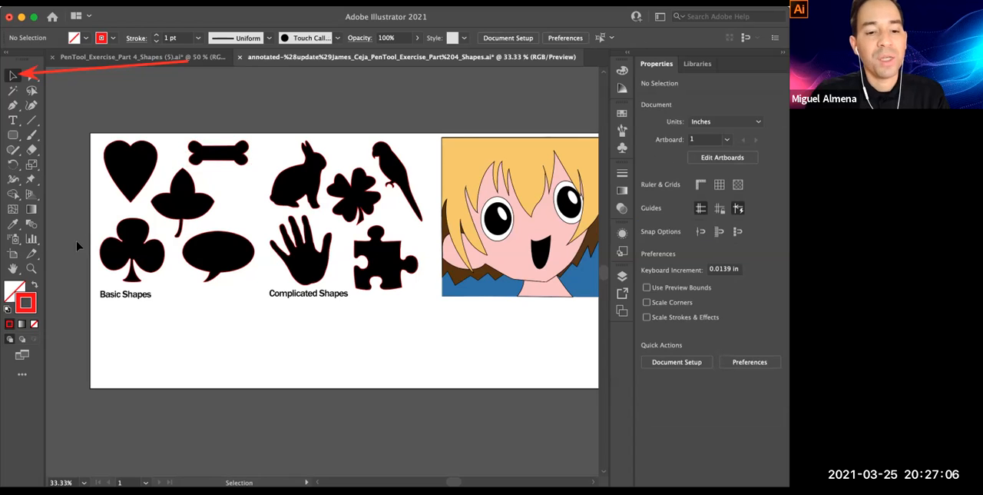
{"action": "left_click", "coordinate": [154, 170]}
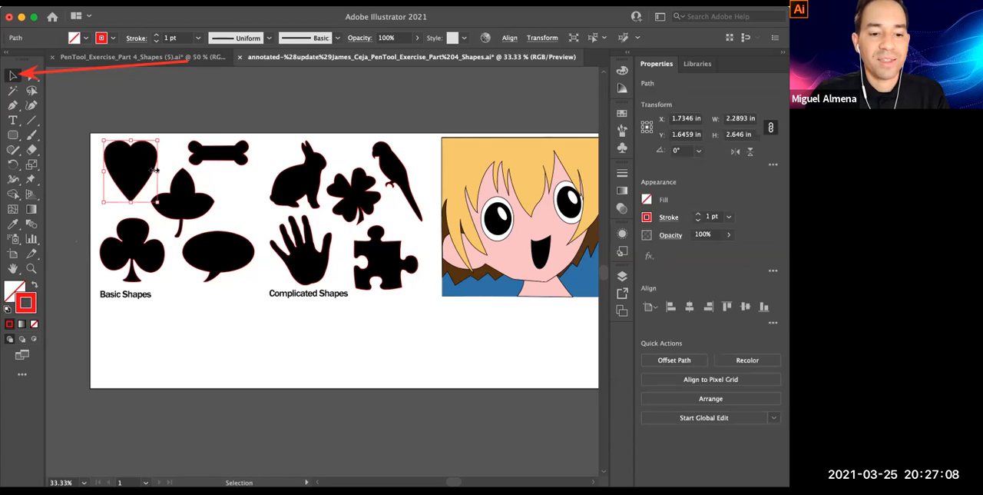
{"action": "left_click", "coordinate": [187, 114]}
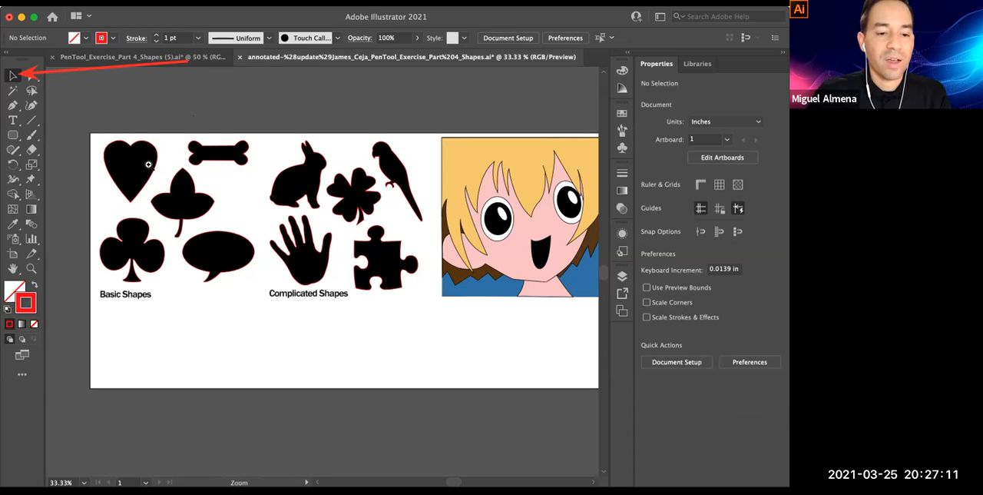
Select the whole heart path with a marquee that crosses only its upper-right lobe
{"action": "left_click", "coordinate": [148, 165], "text": "super"}
{"action": "left_click", "coordinate": [151, 166], "text": "super"}
{"action": "left_click", "coordinate": [519, 428], "text": "super"}
{"action": "left_click", "coordinate": [380, 281], "text": "super"}
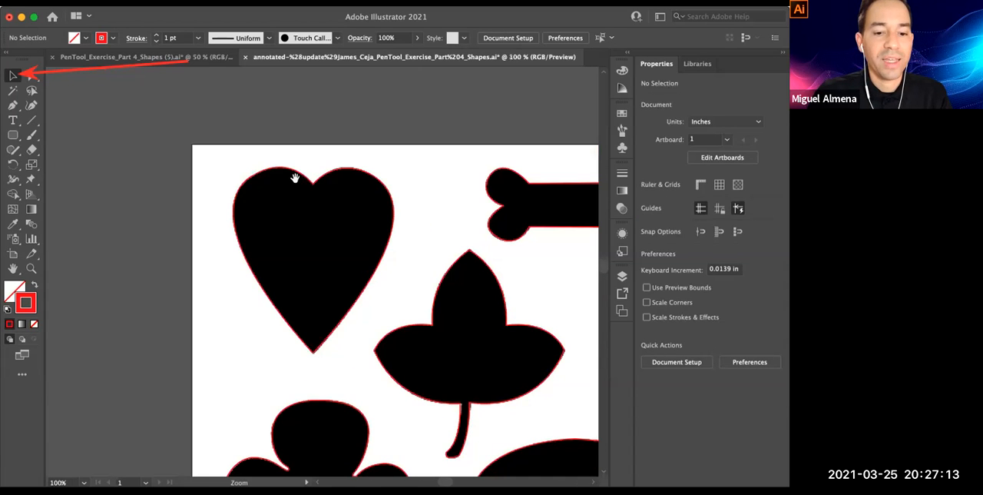
{"action": "left_click_drag", "start_coordinate": [291, 122], "coordinate": [304, 142]}
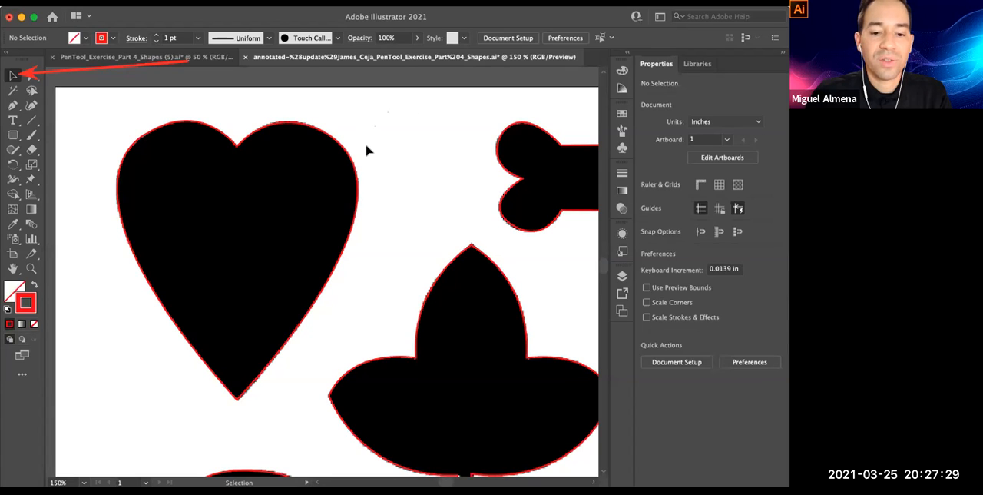
{"action": "left_click_drag", "start_coordinate": [389, 110], "coordinate": [272, 219]}
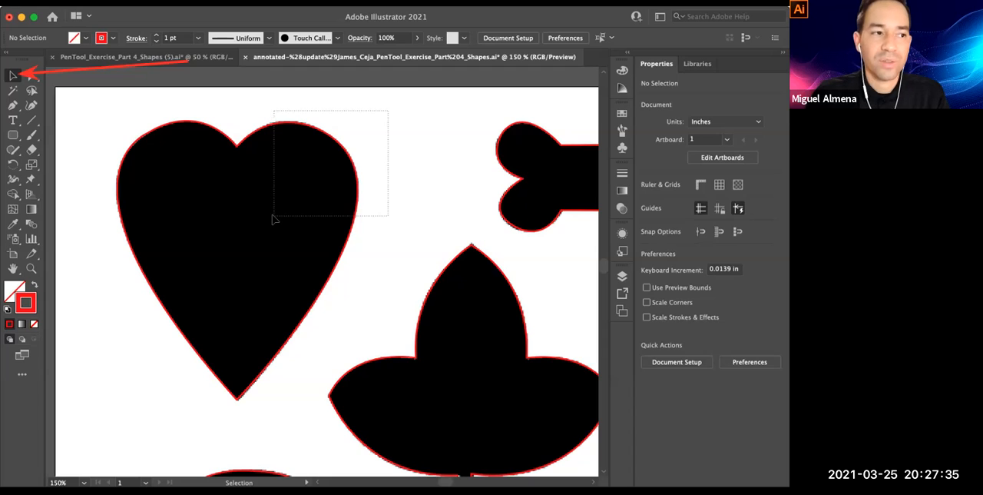
{"action": "mouse_move", "coordinate": [273, 219]}
{"action": "left_mouse_down"}
{"action": "mouse_move", "coordinate": [282, 193]}
{"action": "mouse_move", "coordinate": [272, 208]}
{"action": "left_mouse_up"}
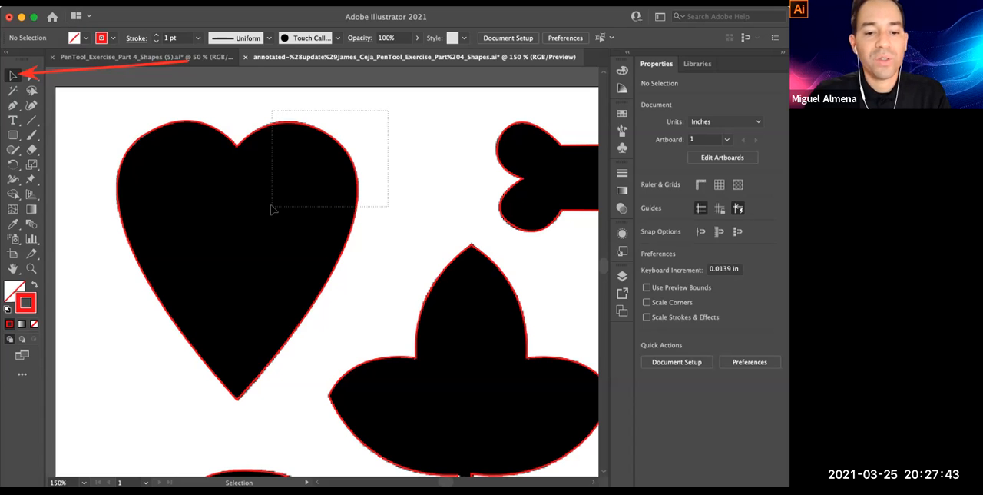
{"action": "left_click_drag", "start_coordinate": [271, 208], "coordinate": [271, 208]}
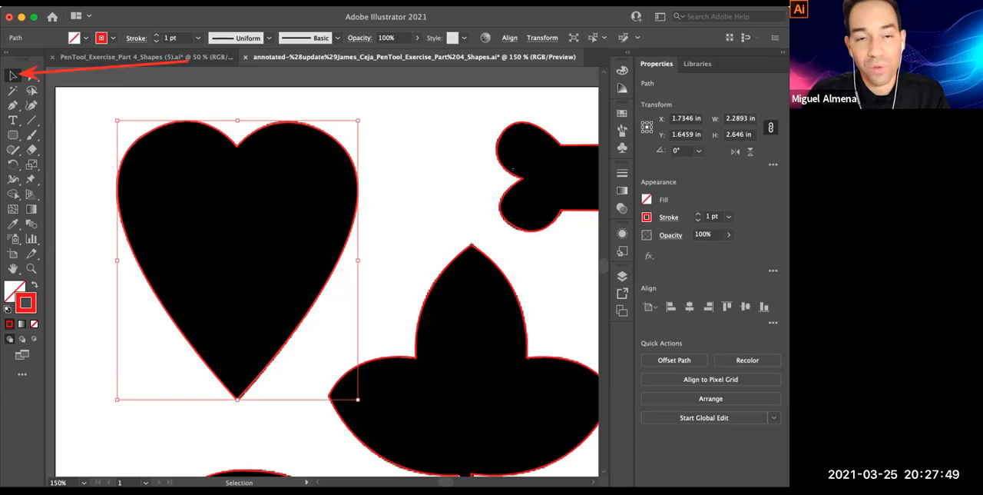
Repeat the partial marquee selection on the heart's upper-right lobe and leave the heart path deselected
{"action": "left_click", "coordinate": [407, 129]}
{"action": "left_click_drag", "start_coordinate": [410, 94], "coordinate": [330, 178]}
{"action": "left_click", "coordinate": [404, 111]}
{"action": "left_click_drag", "start_coordinate": [401, 112], "coordinate": [311, 185]}
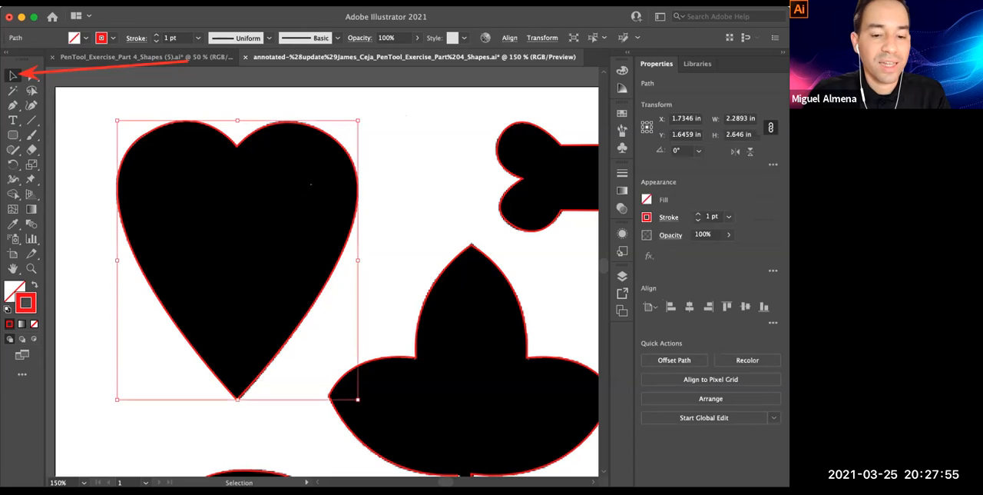
{"action": "left_click", "coordinate": [399, 129]}
{"action": "left_click", "coordinate": [341, 148]}
{"action": "left_click", "coordinate": [461, 138]}
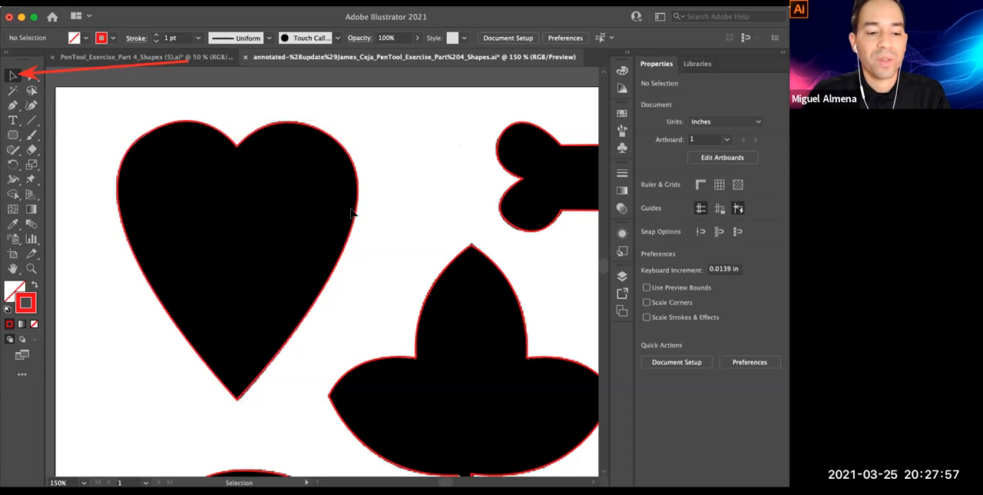
Inspect the heart trace's upper-right curve at 300% zoom, keeping the Selection tool active
{"action": "key", "text": "super+space"}
{"action": "left_click", "coordinate": [302, 232]}
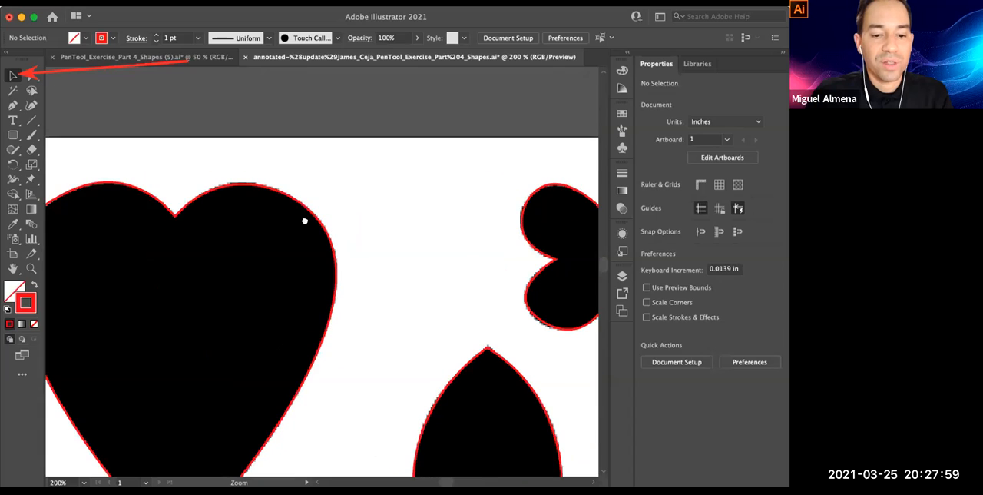
{"action": "left_click", "coordinate": [305, 220]}
{"action": "scroll", "coordinate": [515, 100], "scroll_direction": "up", "scroll_amount": 1}
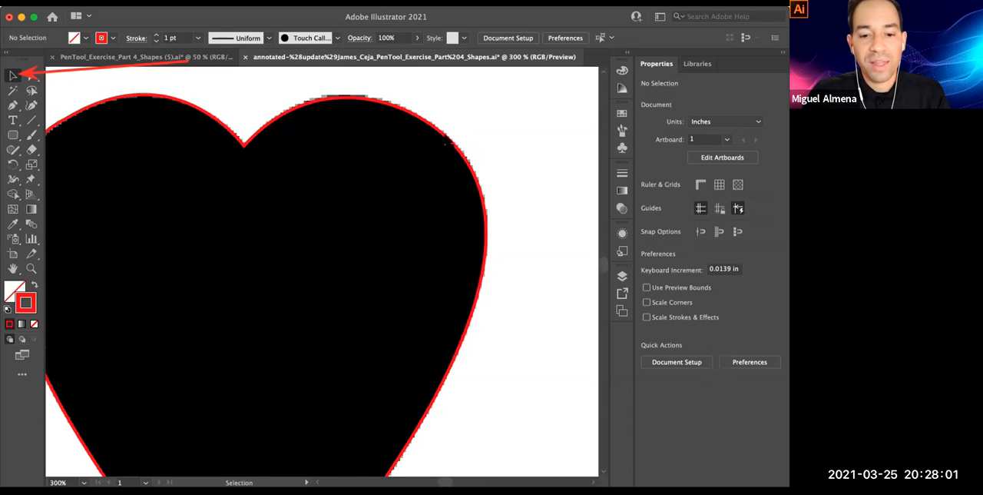
{"action": "left_click", "coordinate": [441, 138]}
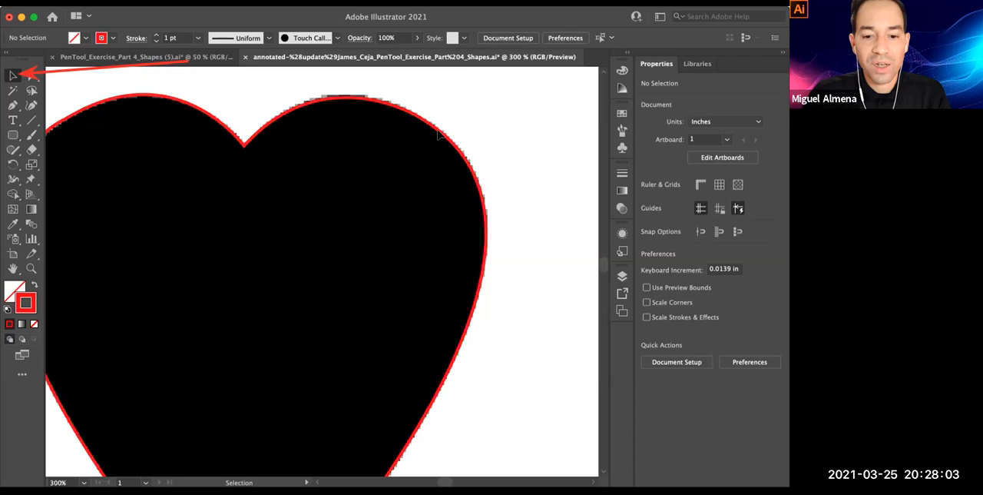
{"action": "left_click", "coordinate": [516, 126]}
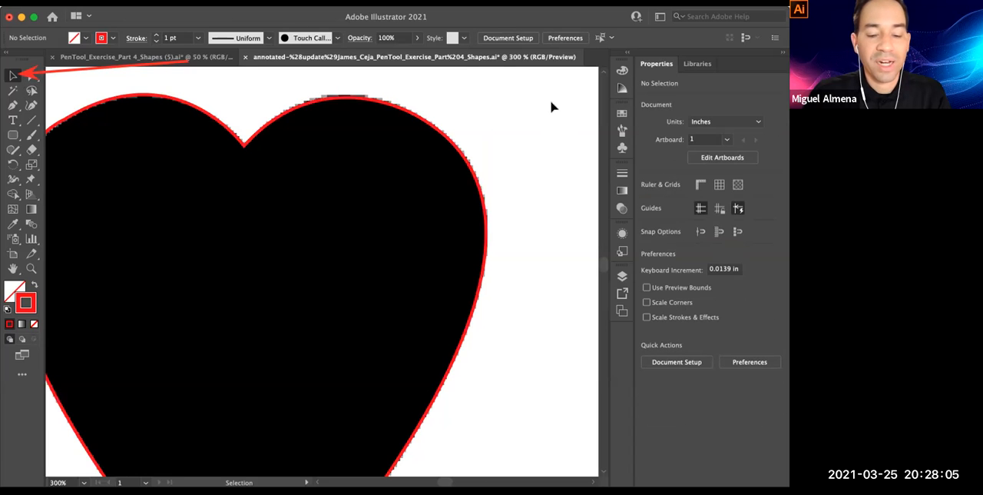
{"action": "left_click", "coordinate": [12, 76]}
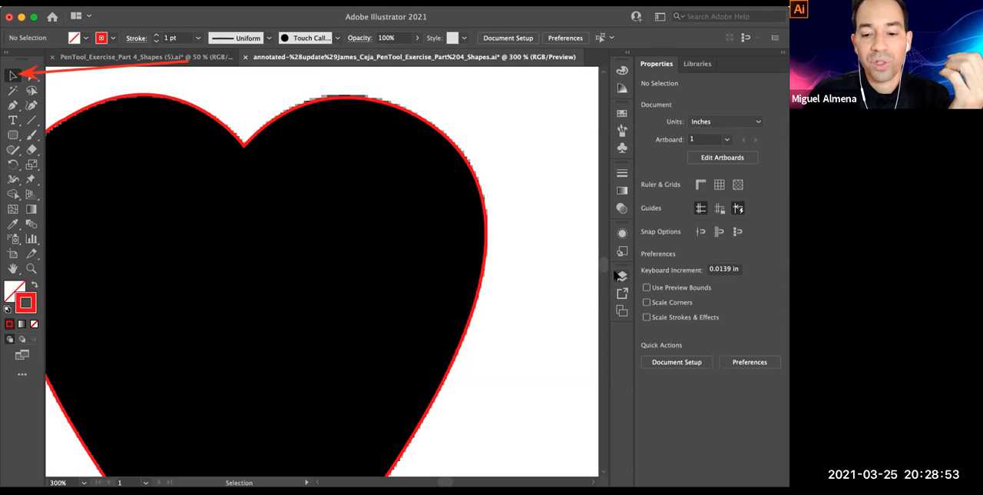
Hide Layer 3 and Layer 1 so that only the red traces on Layer 2 are shown
{"action": "key", "text": "F7"}
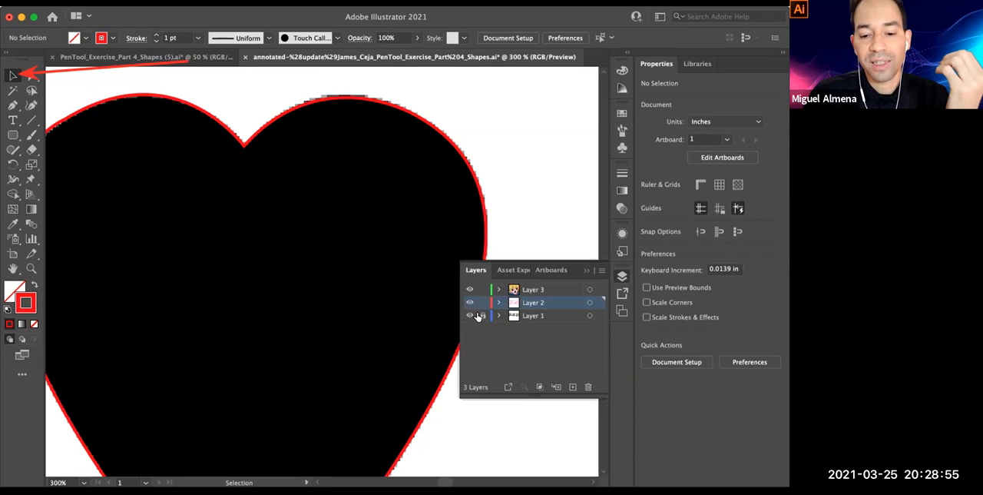
{"action": "left_click", "coordinate": [470, 303]}
{"action": "left_click", "coordinate": [469, 289]}
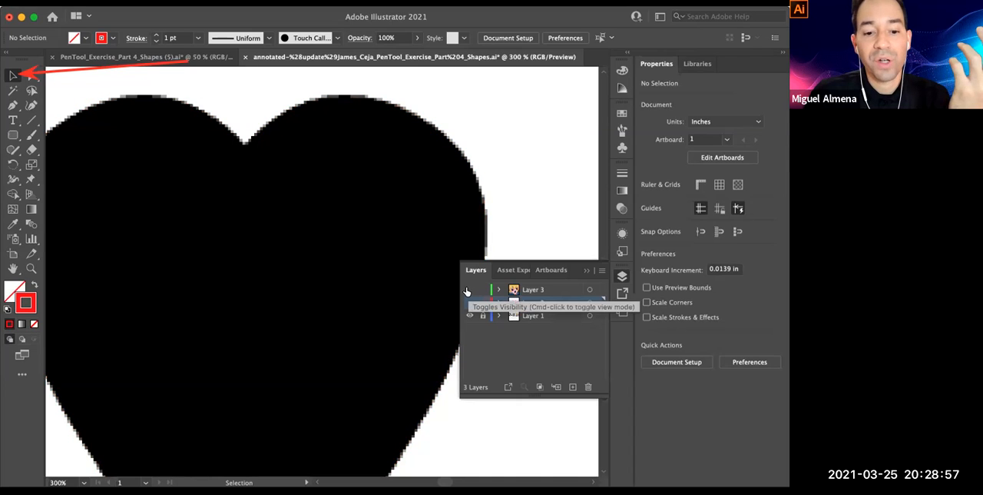
{"action": "left_click", "coordinate": [470, 315]}
{"action": "left_click", "coordinate": [469, 302]}
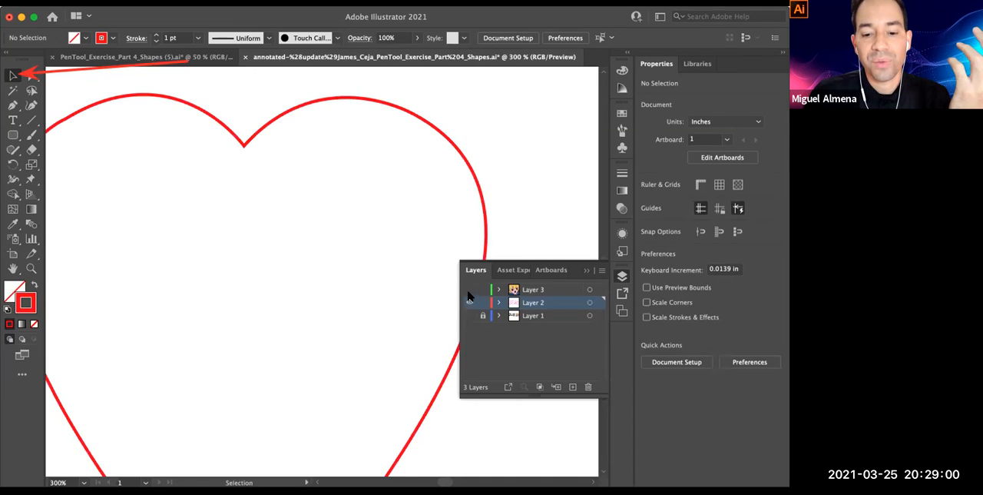
{"action": "left_click", "coordinate": [585, 271]}
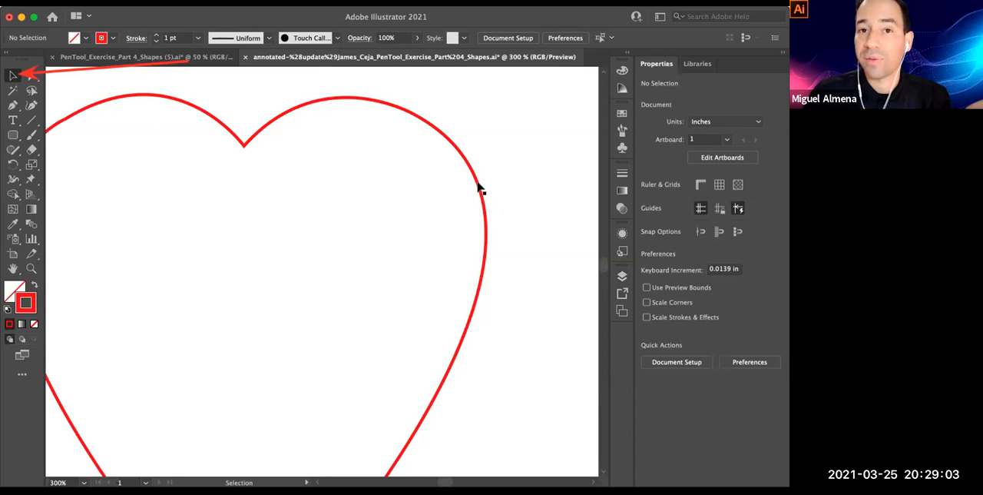
Make the fill colour active and show the Color panel
{"action": "left_click", "coordinate": [13, 292]}
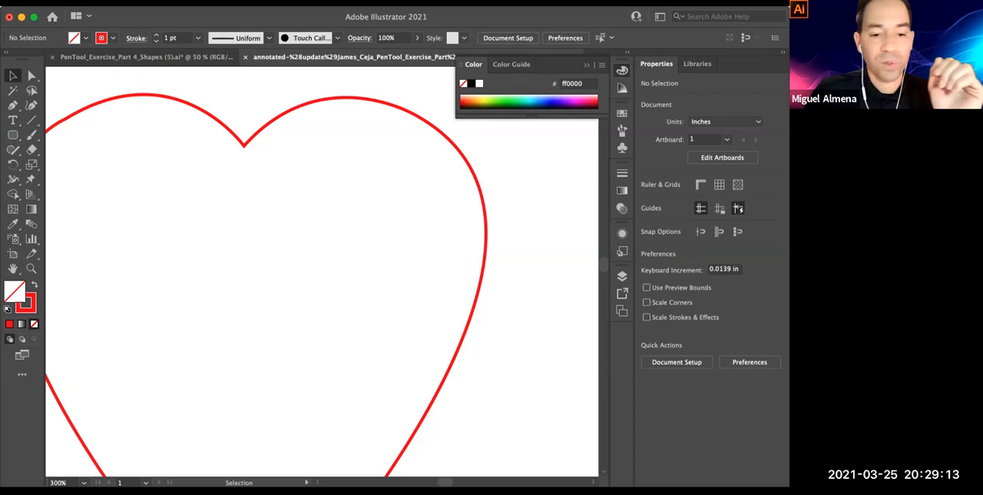
{"action": "left_click", "coordinate": [149, 418]}
{"action": "left_click_drag", "start_coordinate": [236, 194], "coordinate": [15, 290]}
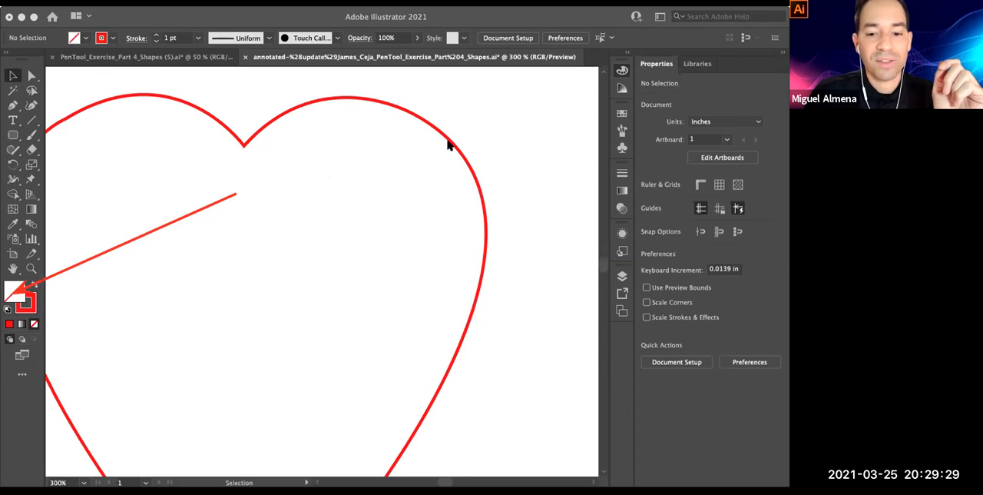
{"action": "key", "text": "F6"}
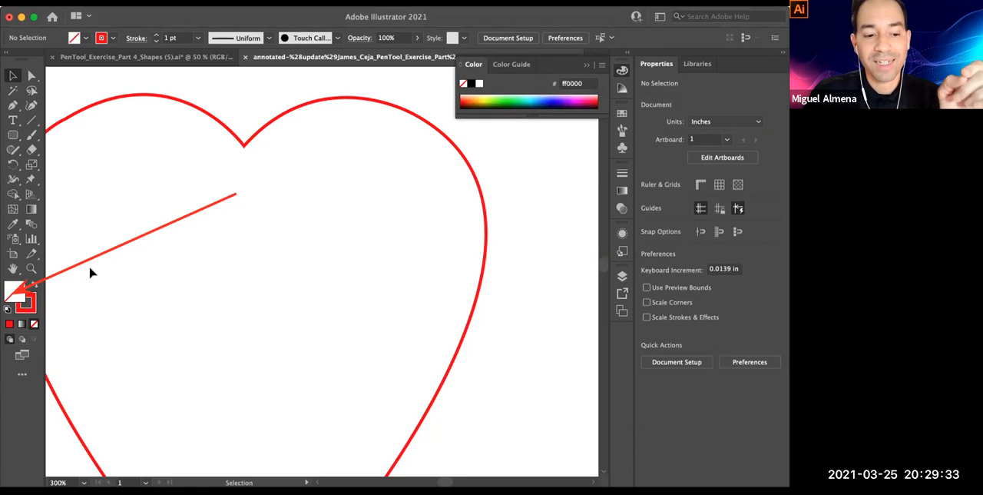
Select the heart path, switch the active colour to its stroke, and deselect the path
{"action": "left_click", "coordinate": [376, 101]}
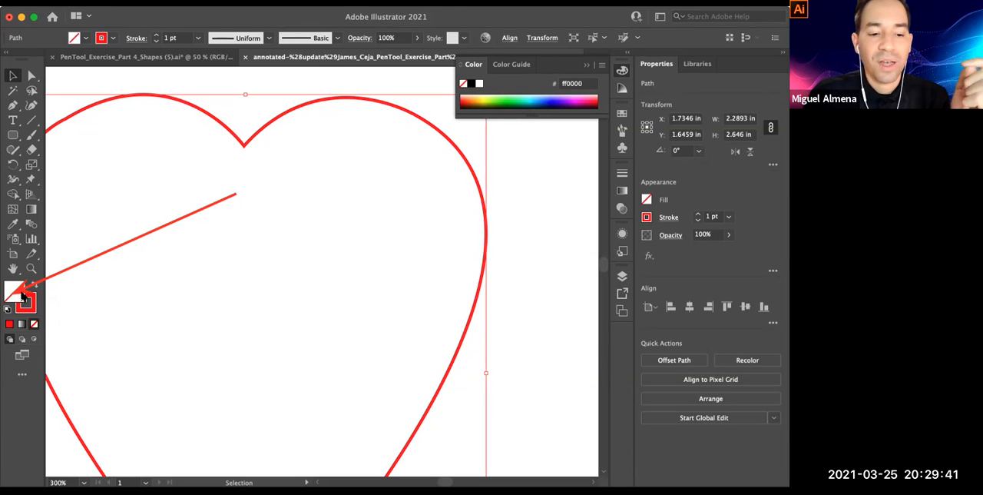
{"action": "left_click", "coordinate": [34, 311]}
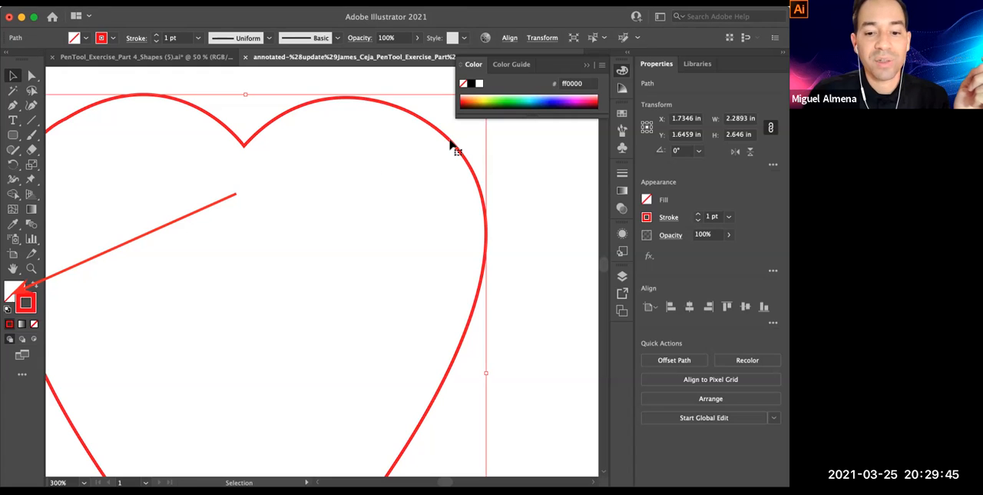
{"action": "left_click", "coordinate": [526, 193]}
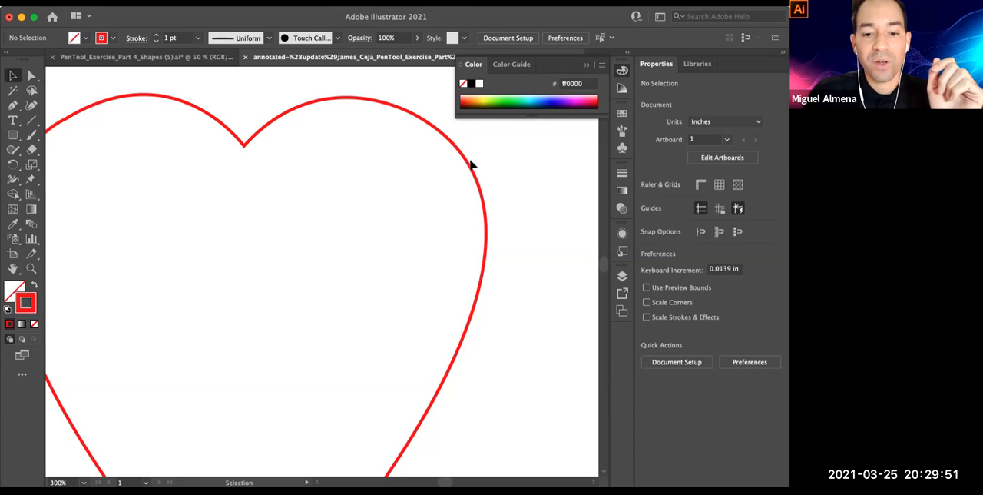
Select the heart path and fill it with red f70b0b using the Color Picker
{"action": "left_click", "coordinate": [484, 206]}
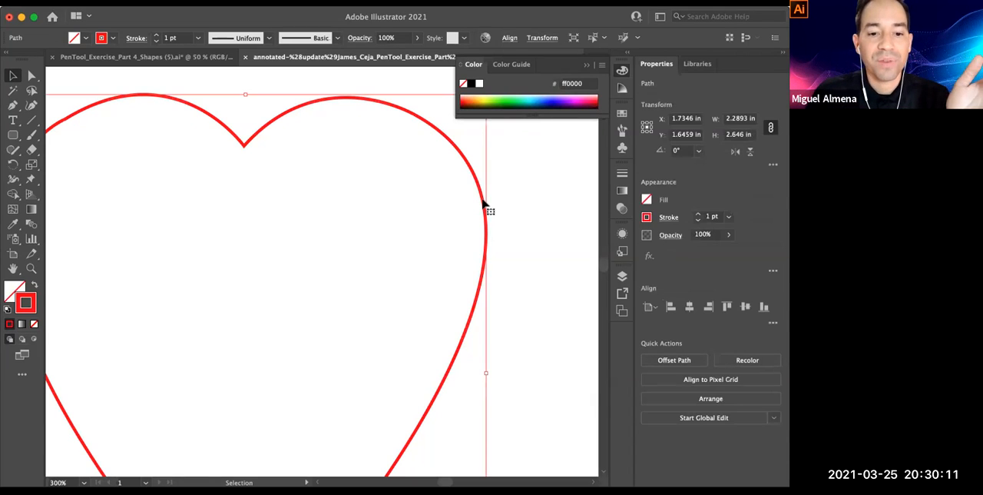
{"action": "left_click", "coordinate": [314, 232], "text": "alt+super"}
{"action": "left_click_drag", "start_coordinate": [364, 278], "coordinate": [433, 178]}
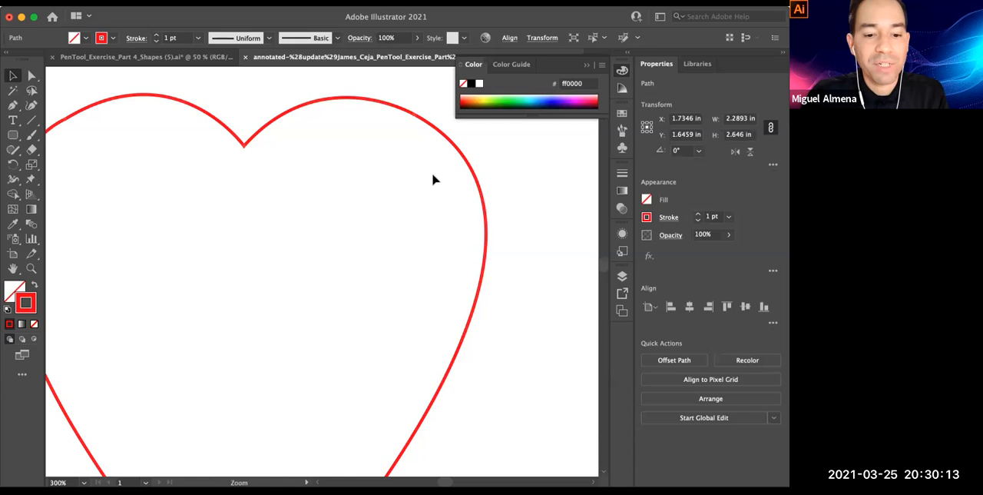
{"action": "left_click_drag", "start_coordinate": [405, 213], "coordinate": [340, 180]}
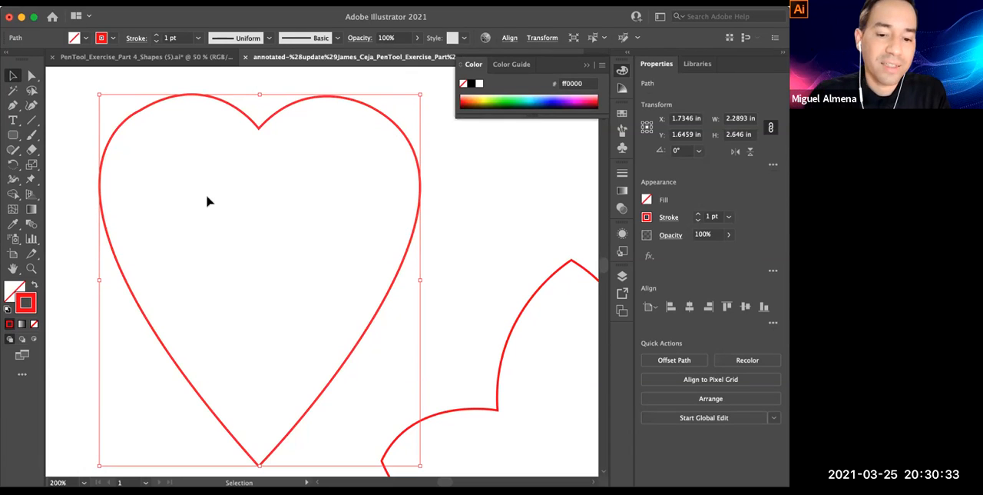
{"action": "left_click", "coordinate": [6, 288]}
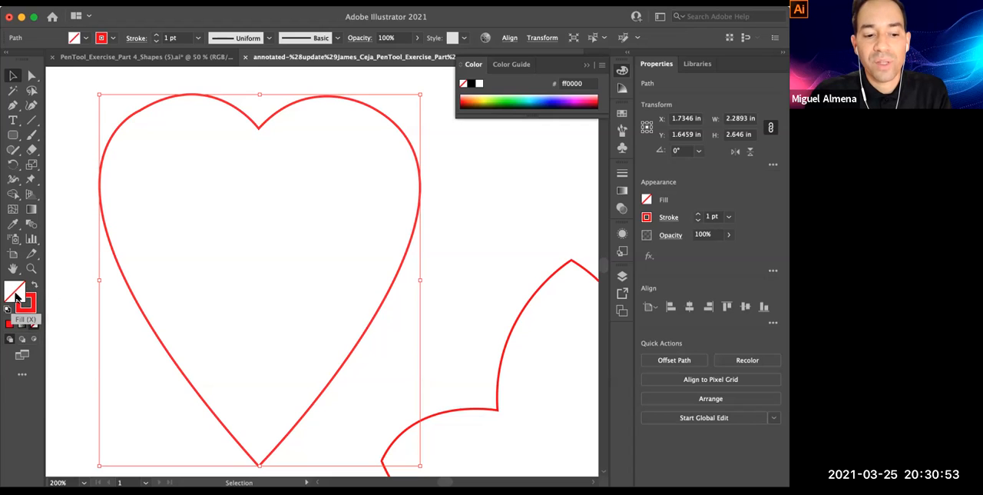
{"action": "double_click", "coordinate": [16, 295]}
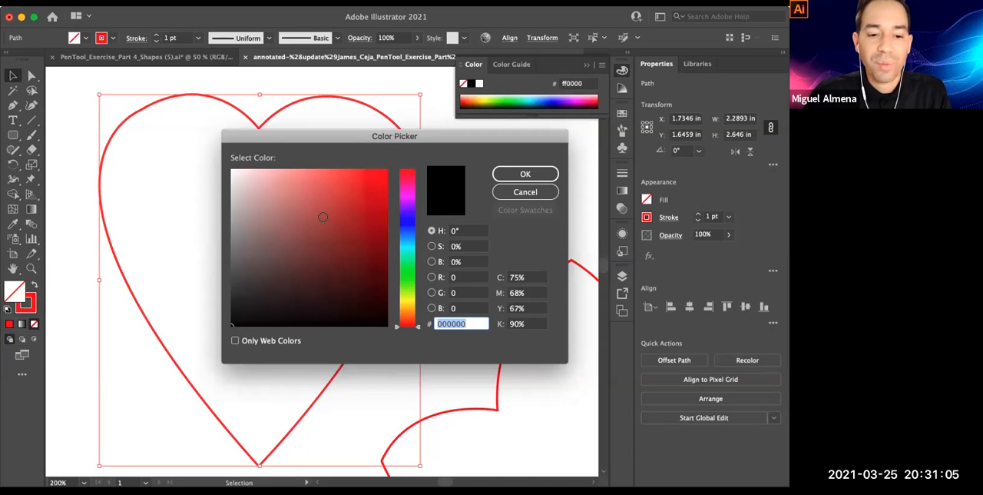
{"action": "left_click", "coordinate": [381, 173]}
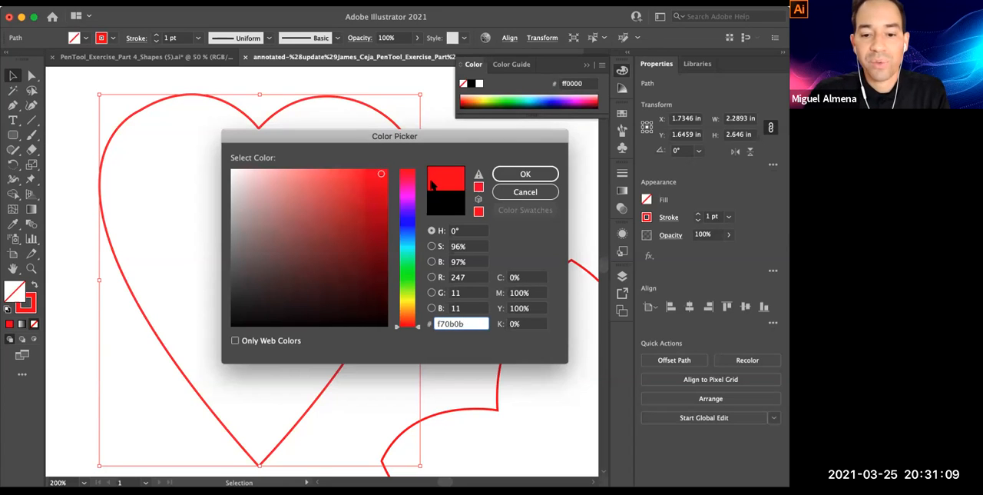
{"action": "left_click", "coordinate": [530, 173]}
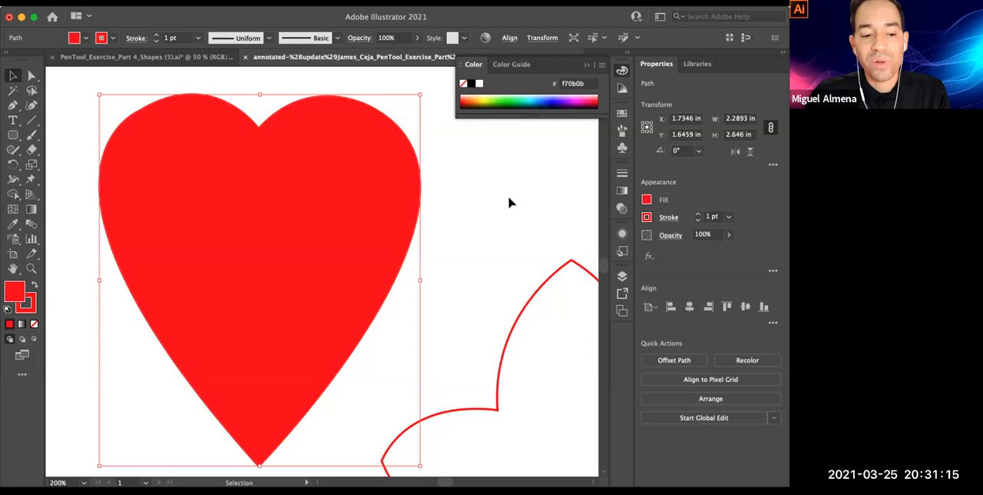
Deselect the filled heart and reselect it from inside its filled area
{"action": "left_click", "coordinate": [450, 185]}
{"action": "left_click", "coordinate": [382, 191]}
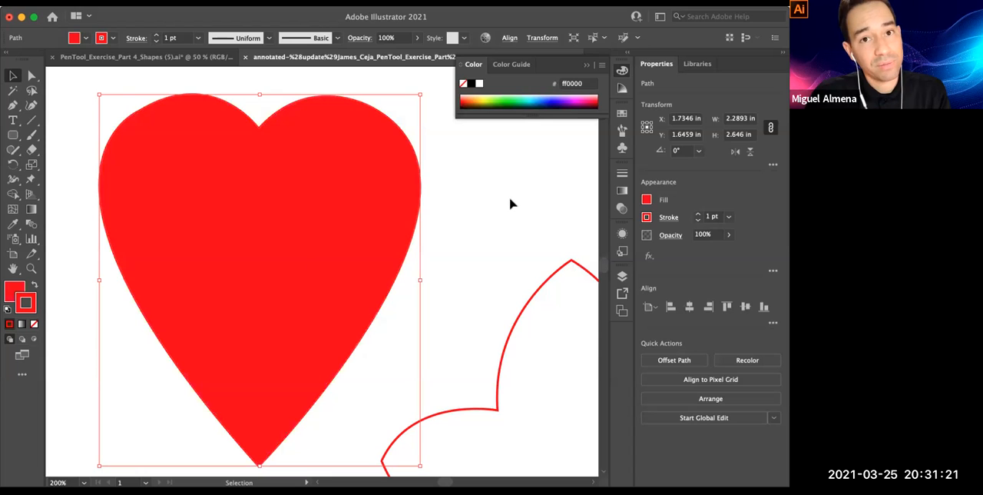
{"action": "left_click", "coordinate": [488, 183]}
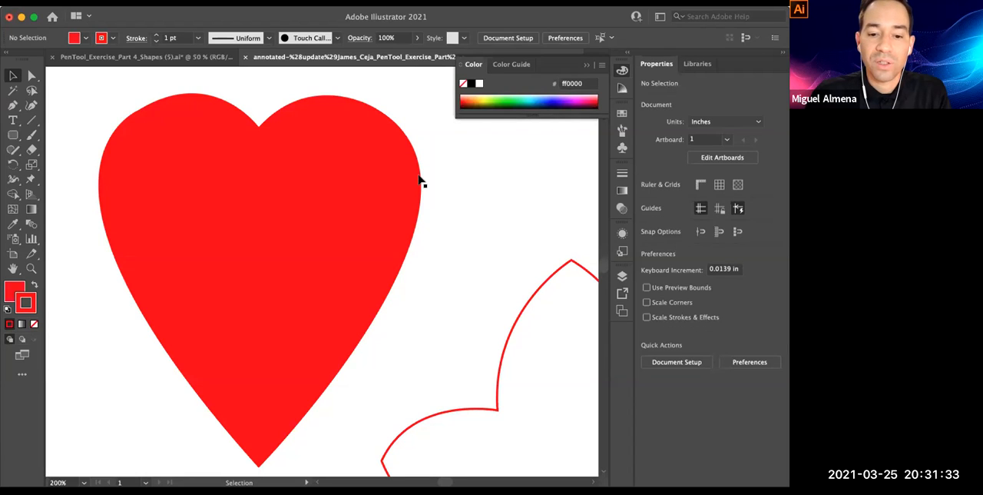
{"action": "left_click", "coordinate": [350, 169]}
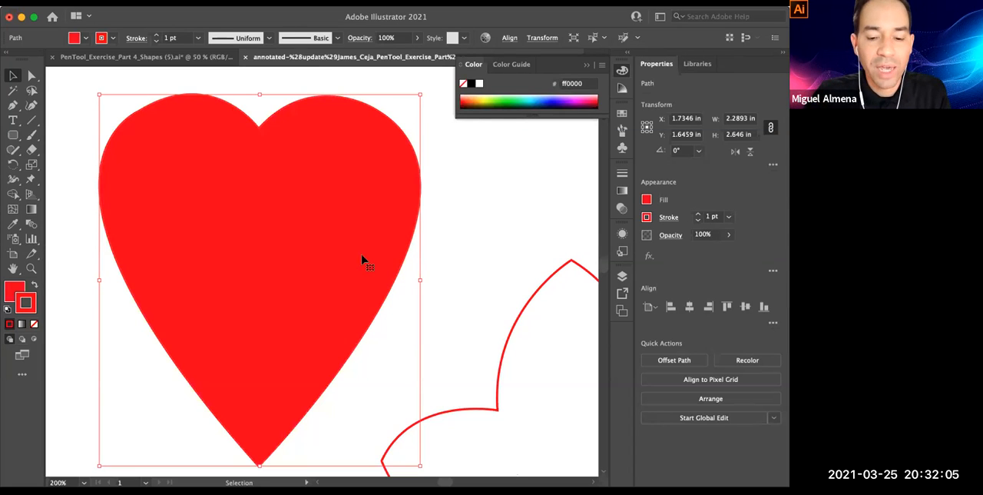
Add the bone, three-pointed leaf, speech bubble and club outlines to the heart selection
{"action": "left_click_drag", "start_coordinate": [364, 256], "coordinate": [365, 314]}
{"action": "left_click", "coordinate": [364, 314], "text": "alt+super"}
{"action": "left_click", "coordinate": [355, 292], "text": "alt+super"}
{"action": "left_click_drag", "start_coordinate": [364, 251], "coordinate": [308, 175]}
{"action": "left_click", "coordinate": [379, 284], "text": "alt+super"}
{"action": "left_click", "coordinate": [330, 269], "text": "alt+super"}
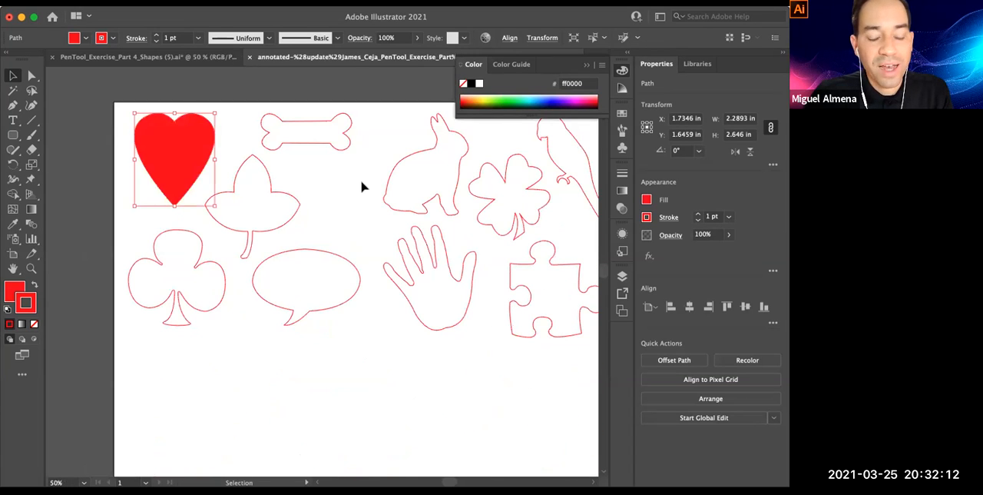
{"action": "left_click", "coordinate": [320, 121], "text": "shift"}
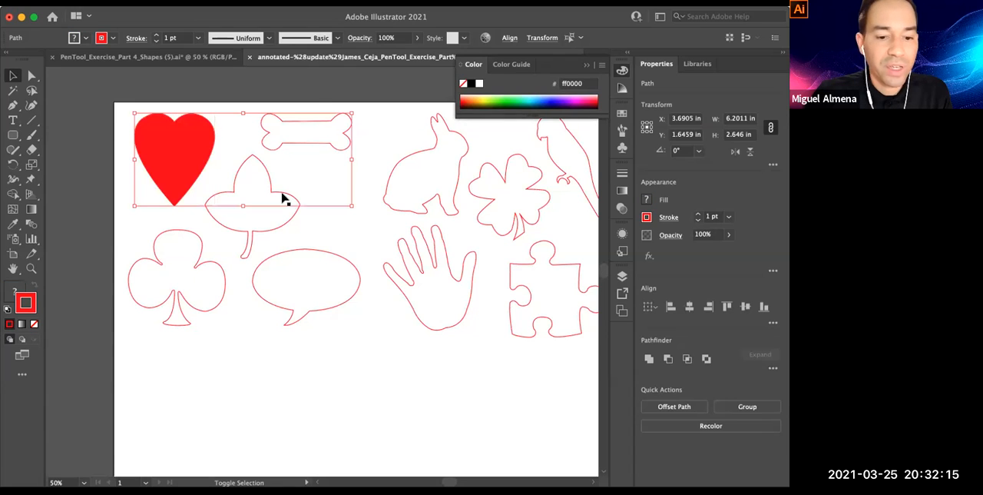
{"action": "left_click", "coordinate": [281, 219], "text": "shift"}
{"action": "left_click", "coordinate": [295, 252], "text": "shift"}
{"action": "left_click", "coordinate": [223, 276], "text": "shift"}
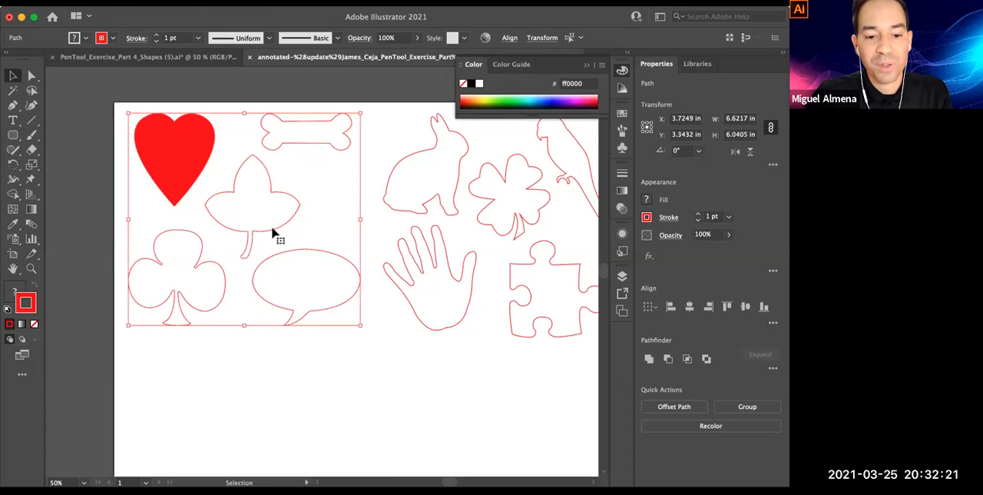
Clear the selection and marquee-select the heart, bone, three-pointed leaf, club and speech bubble together
{"action": "left_click", "coordinate": [303, 165]}
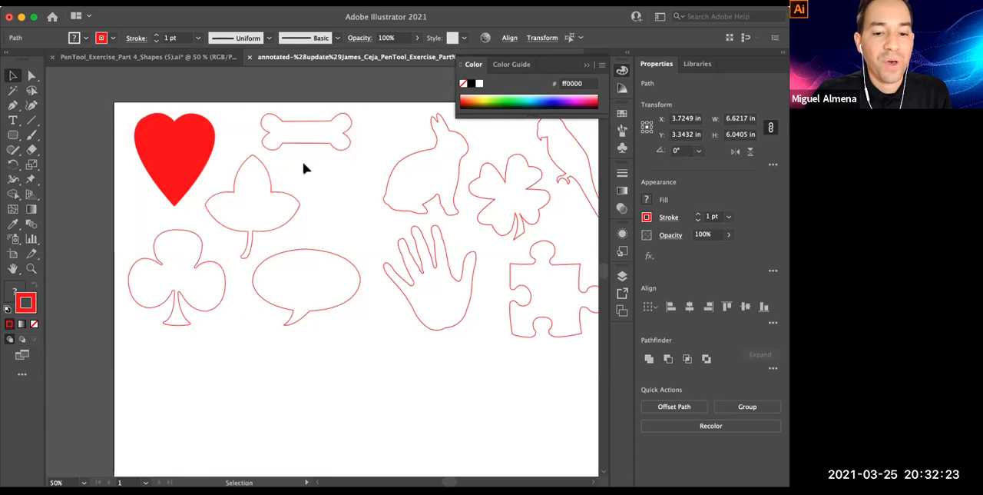
{"action": "scroll", "coordinate": [365, 134], "scroll_direction": "up", "scroll_amount": 1}
{"action": "left_click_drag", "start_coordinate": [368, 129], "coordinate": [150, 359]}
{"action": "left_click_drag", "start_coordinate": [127, 368], "coordinate": [128, 363]}
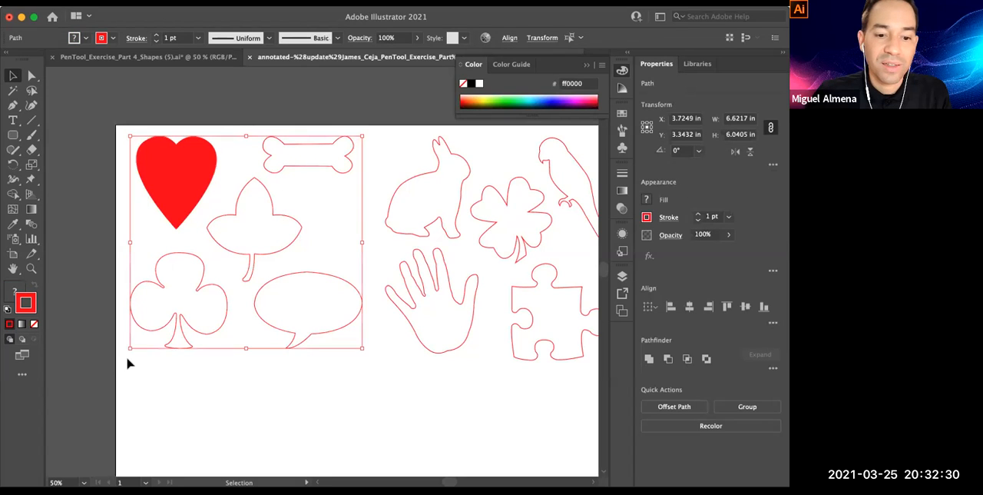
Repeat partial marquee selections across the bone, leaf and heart, clearing the selection between attempts
{"action": "left_click", "coordinate": [377, 134]}
{"action": "left_click_drag", "start_coordinate": [377, 134], "coordinate": [238, 203]}
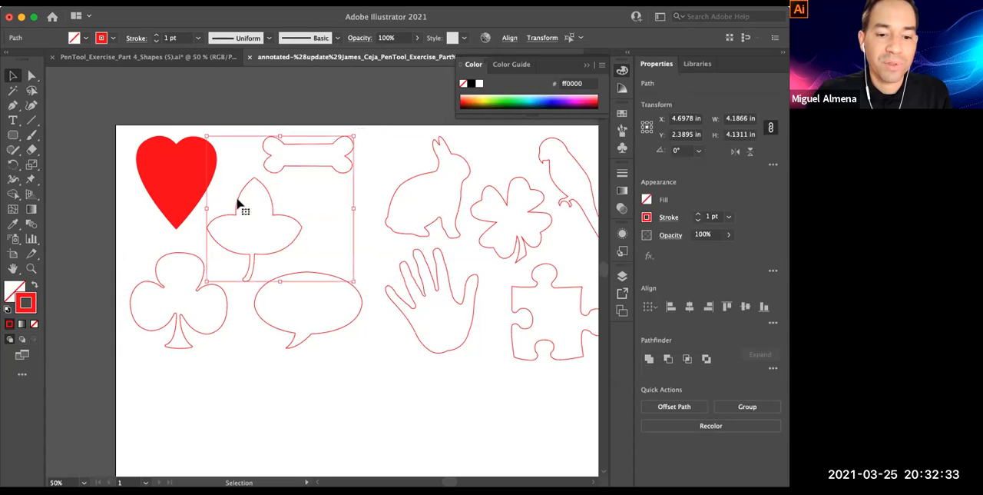
{"action": "left_click_drag", "start_coordinate": [385, 134], "coordinate": [171, 220]}
{"action": "left_click_drag", "start_coordinate": [377, 136], "coordinate": [187, 218]}
{"action": "left_click", "coordinate": [368, 140]}
{"action": "scroll", "coordinate": [335, 142], "scroll_direction": "right", "scroll_amount": 2}
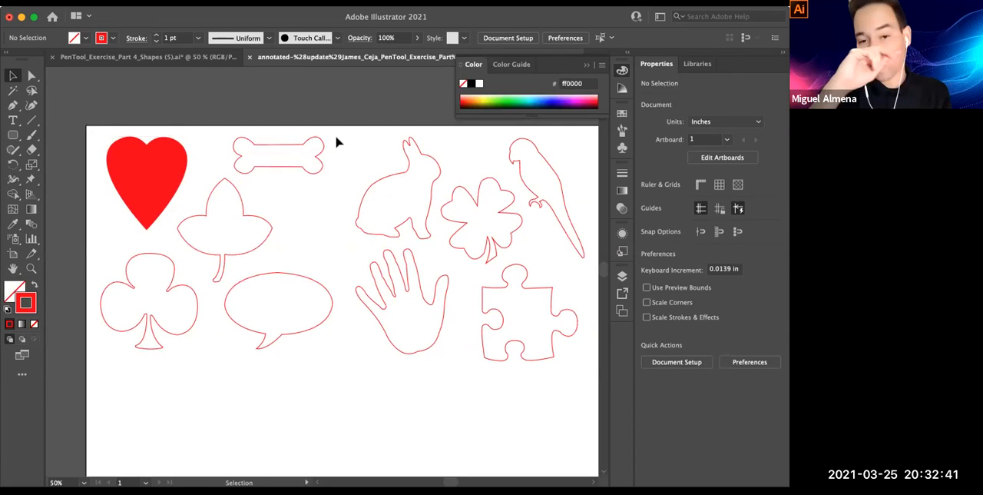
{"action": "left_click_drag", "start_coordinate": [341, 127], "coordinate": [176, 232]}
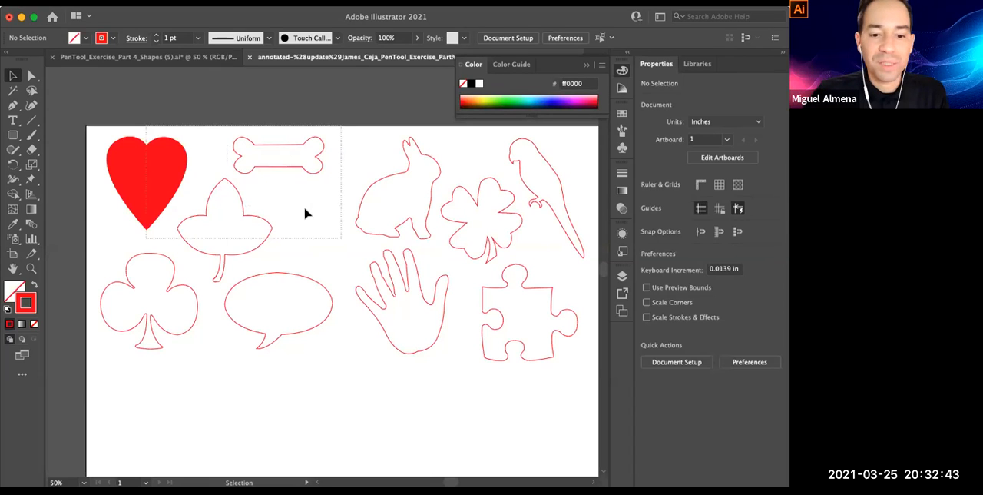
{"action": "left_click_drag", "start_coordinate": [364, 151], "coordinate": [228, 146]}
{"action": "left_click", "coordinate": [299, 150]}
{"action": "left_click_drag", "start_coordinate": [255, 129], "coordinate": [525, 377]}
Select the rabbit outline with a marquee that crosses only part of its path
{"action": "left_click", "coordinate": [288, 142]}
{"action": "left_click_drag", "start_coordinate": [289, 142], "coordinate": [328, 205]}
{"action": "left_click", "coordinate": [331, 278]}
{"action": "left_click", "coordinate": [341, 238], "text": "super"}
{"action": "left_click", "coordinate": [342, 236], "text": "super"}
{"action": "left_click", "coordinate": [342, 236], "text": "super"}
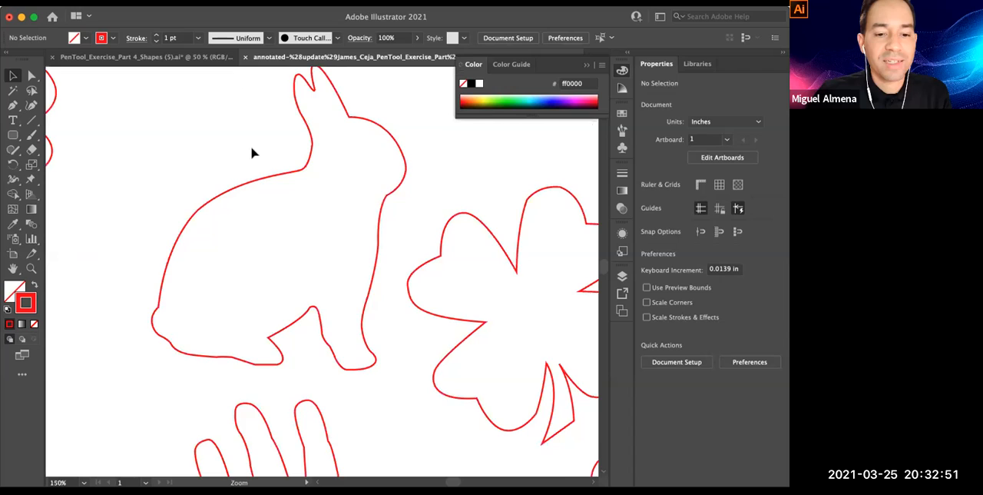
{"action": "left_click_drag", "start_coordinate": [252, 153], "coordinate": [281, 199]}
{"action": "left_click", "coordinate": [289, 193], "text": "alt+super"}
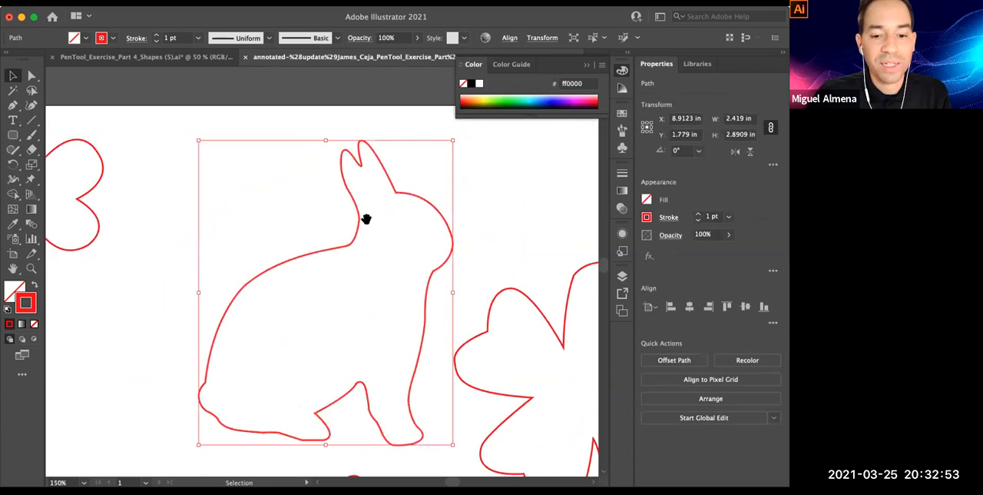
{"action": "left_click_drag", "start_coordinate": [366, 218], "coordinate": [322, 186]}
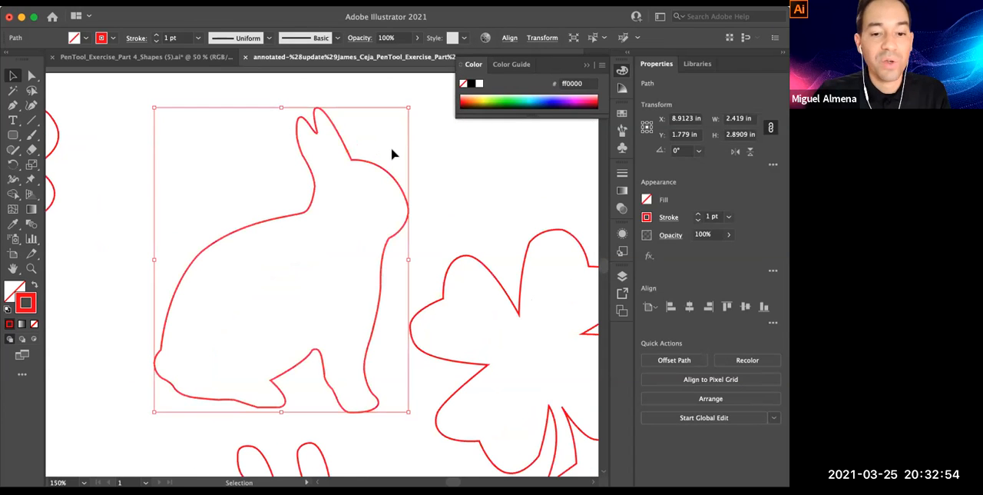
Select all the traced shapes on the artboard, including the filled heart
{"action": "left_click", "coordinate": [374, 255], "text": "alt+super"}
{"action": "left_click", "coordinate": [219, 312], "text": "alt+super"}
{"action": "left_click", "coordinate": [327, 229], "text": "super"}
{"action": "left_click", "coordinate": [328, 246], "text": "alt+super"}
{"action": "left_click", "coordinate": [341, 189], "text": "alt+super"}
{"action": "left_click_drag", "start_coordinate": [274, 342], "coordinate": [309, 147]}
{"action": "left_click", "coordinate": [340, 216], "text": "alt+super"}
{"action": "left_click", "coordinate": [70, 112]}
{"action": "key", "text": "super+a"}
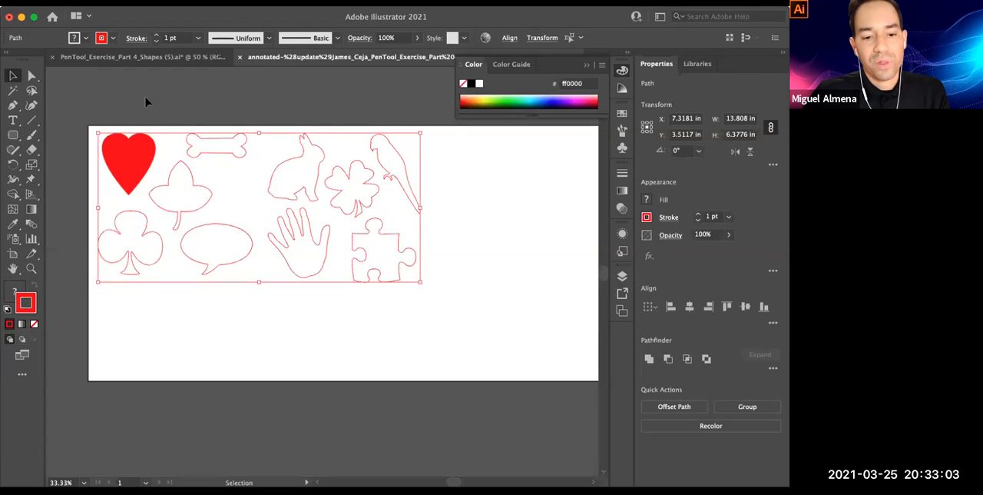
{"action": "left_click", "coordinate": [86, 109]}
{"action": "left_click_drag", "start_coordinate": [87, 109], "coordinate": [454, 346]}
{"action": "key", "text": "space"}
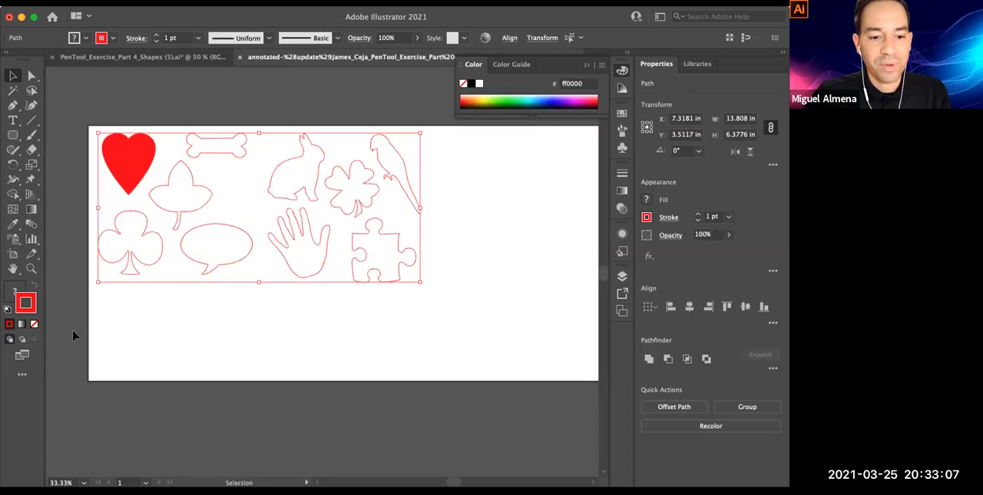
Fill all the selected shapes with red f90303 and clear the selection
{"action": "key", "text": "super+space"}
{"action": "left_click", "coordinate": [176, 279], "text": "super"}
{"action": "left_click_drag", "start_coordinate": [376, 231], "coordinate": [284, 309]}
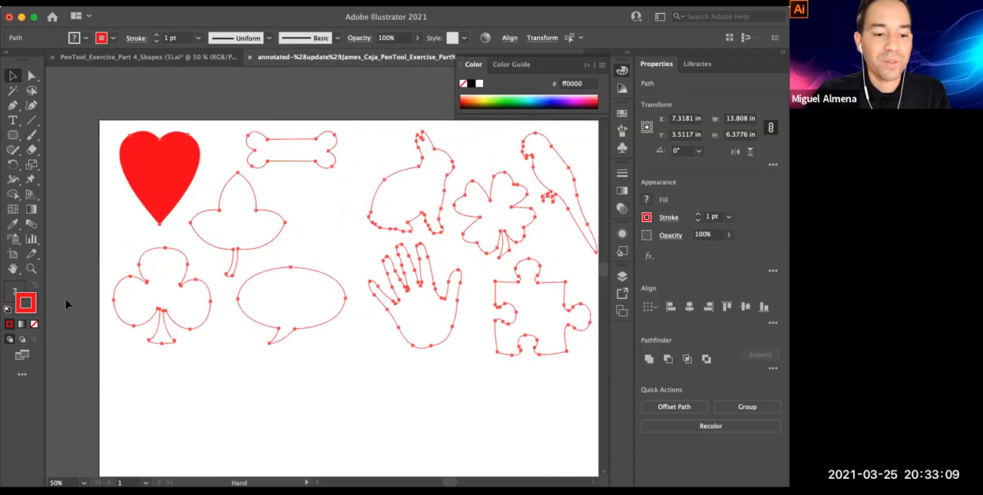
{"action": "double_click", "coordinate": [15, 293]}
{"action": "left_click", "coordinate": [387, 176]}
{"action": "left_click", "coordinate": [525, 174]}
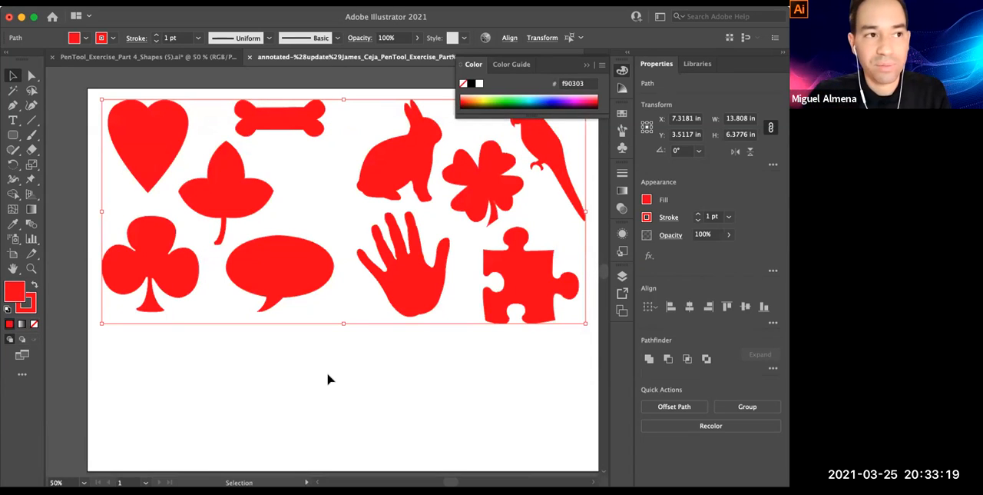
{"action": "left_click", "coordinate": [328, 379]}
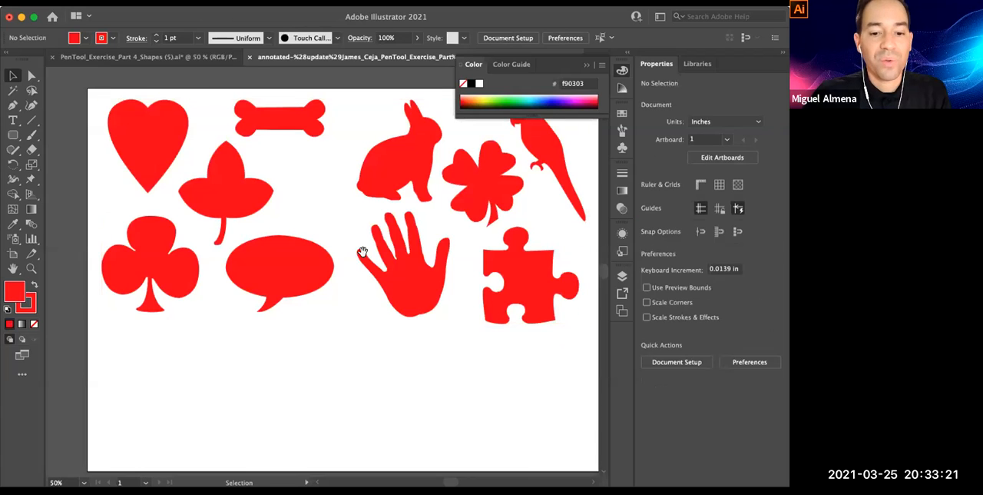
Fill the heart with blue 403aba and clear the selection
{"action": "key", "text": "super+minus"}
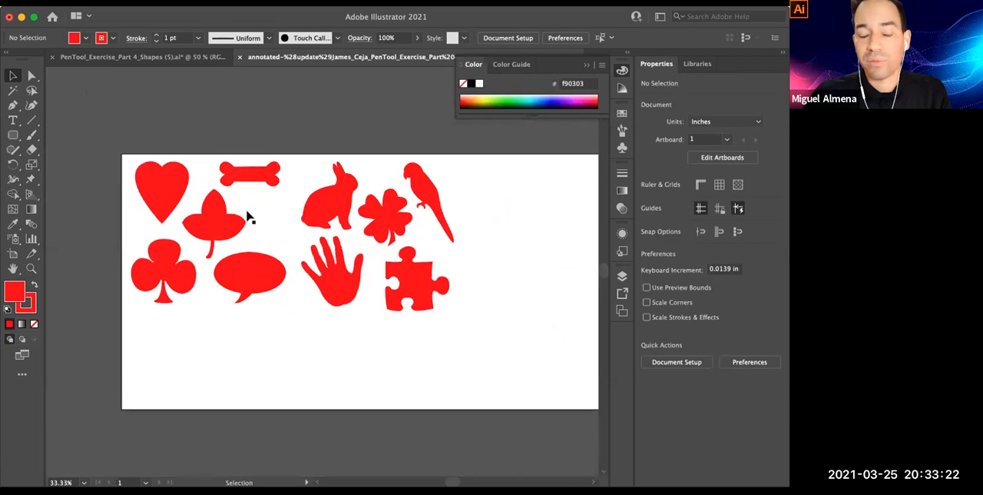
{"action": "left_click", "coordinate": [162, 192]}
{"action": "double_click", "coordinate": [21, 291]}
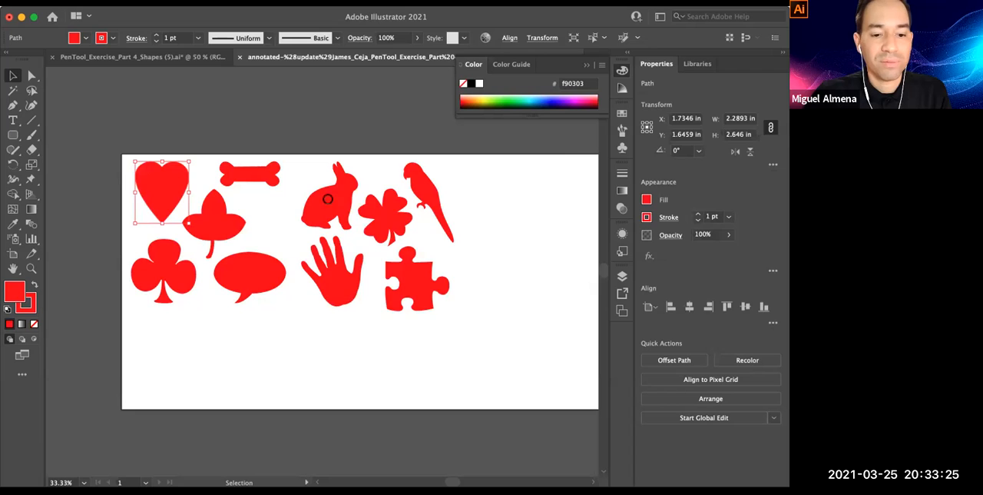
{"action": "left_click", "coordinate": [335, 213]}
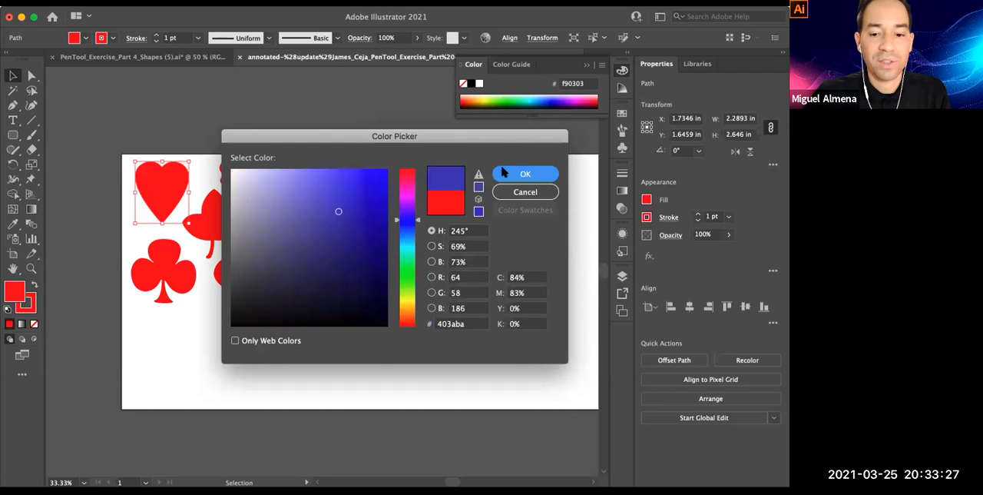
{"action": "left_click", "coordinate": [525, 174]}
{"action": "left_click", "coordinate": [323, 225]}
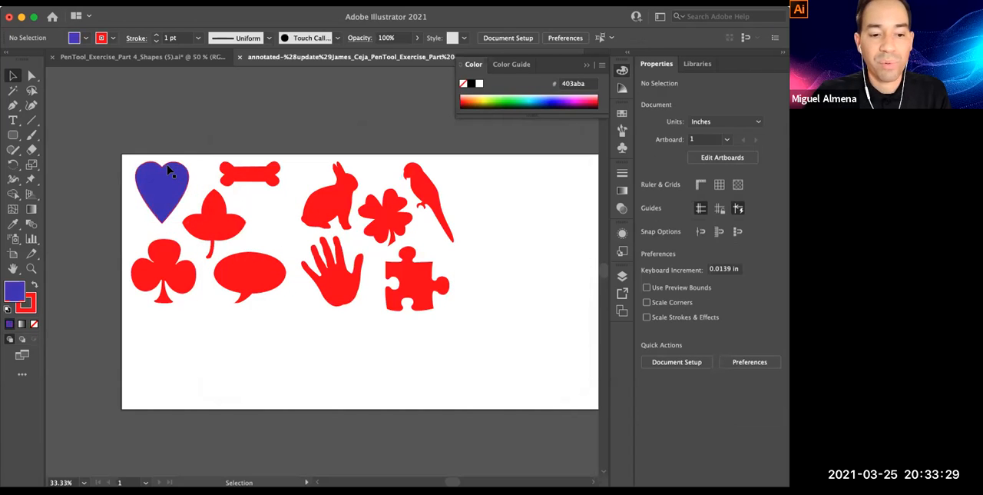
Select the heart alone, then marquee-select all the shapes and clear the selection
{"action": "left_click", "coordinate": [166, 184]}
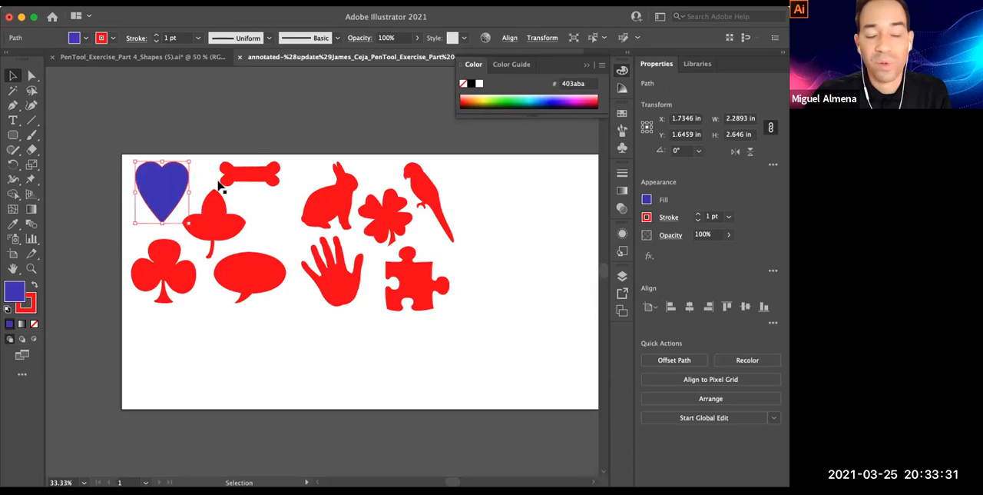
{"action": "left_click", "coordinate": [105, 154]}
{"action": "left_click_drag", "start_coordinate": [106, 152], "coordinate": [461, 334]}
{"action": "left_click", "coordinate": [321, 124]}
Fill the bone with violet 6e42e8
{"action": "left_click", "coordinate": [249, 173]}
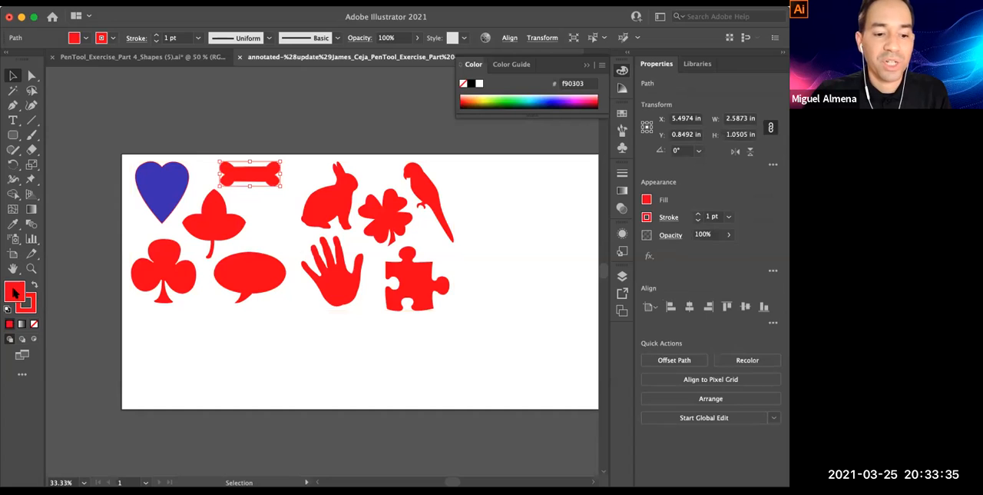
{"action": "double_click", "coordinate": [16, 294]}
{"action": "left_click", "coordinate": [407, 215]}
{"action": "left_click", "coordinate": [344, 183]}
{"action": "left_click", "coordinate": [520, 175]}
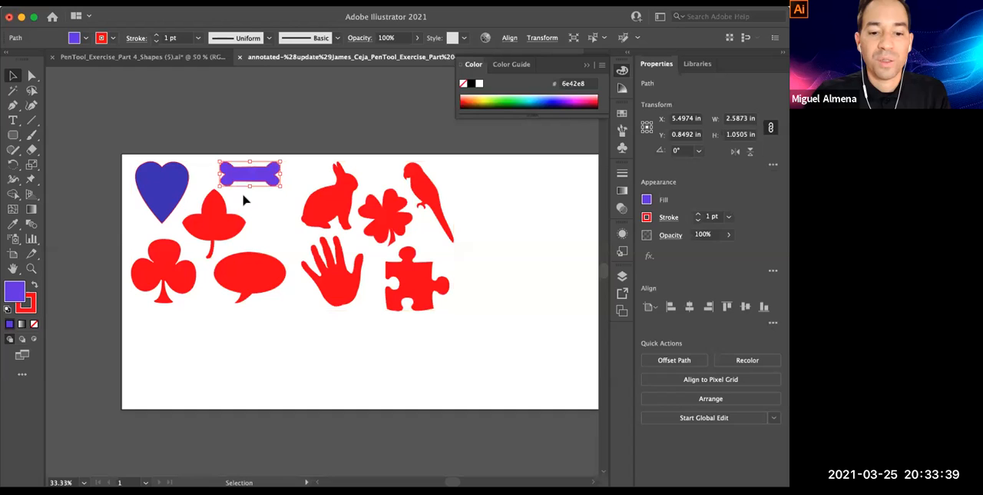
Select the three-lobed leaf between the heart and the bone and show the Color panel
{"action": "left_click", "coordinate": [263, 236]}
{"action": "left_click", "coordinate": [271, 239], "text": "super"}
{"action": "left_click_drag", "start_coordinate": [278, 240], "coordinate": [438, 292]}
{"action": "left_click", "coordinate": [364, 255], "text": "super"}
{"action": "left_click_drag", "start_coordinate": [459, 212], "coordinate": [427, 174]}
{"action": "left_click", "coordinate": [288, 231]}
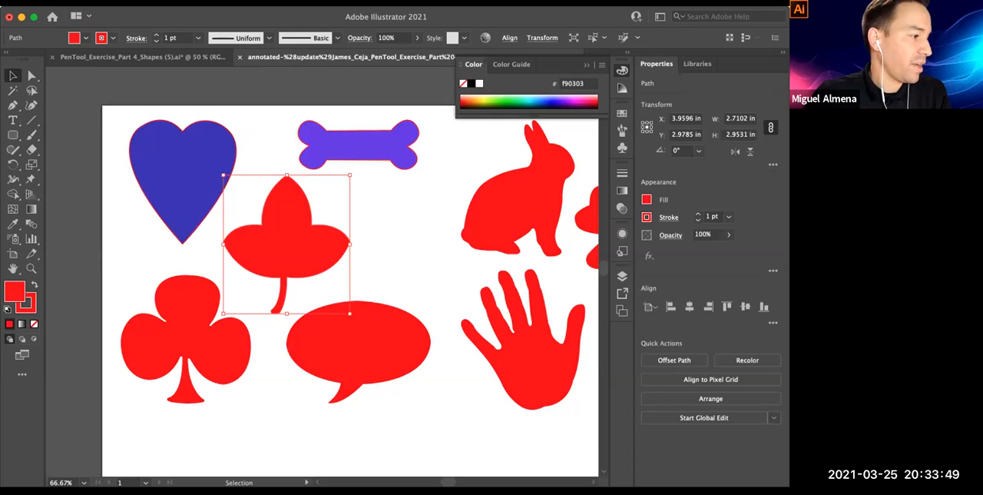
{"action": "left_click", "coordinate": [172, 452]}
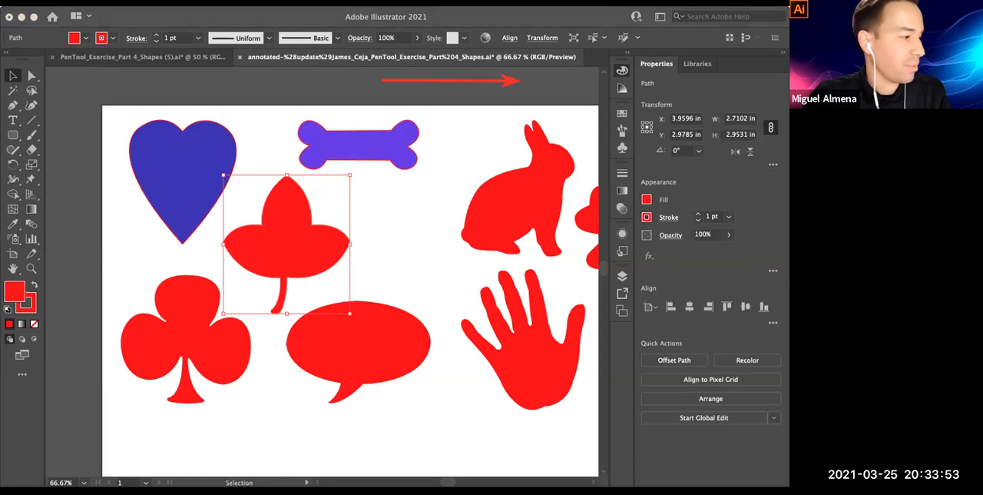
{"action": "left_click", "coordinate": [622, 89]}
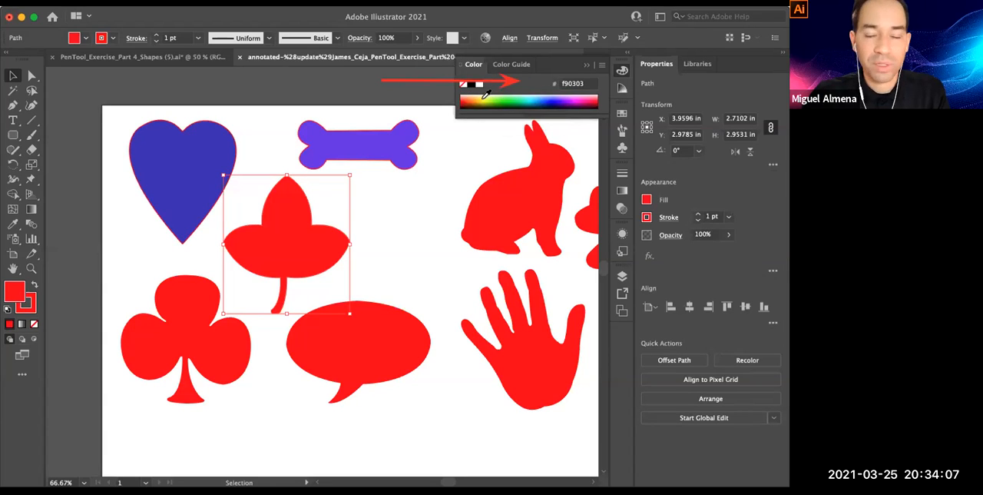
Try spectrum colours as the leaf's fill, including green 00e90a and indigo 3c00aa
{"action": "left_click", "coordinate": [512, 97]}
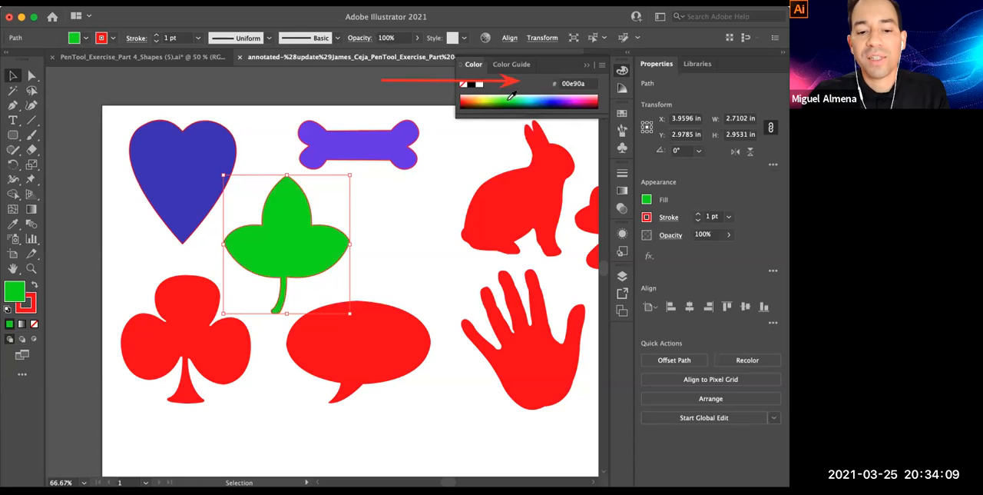
{"action": "left_click", "coordinate": [566, 97]}
{"action": "left_click", "coordinate": [565, 96]}
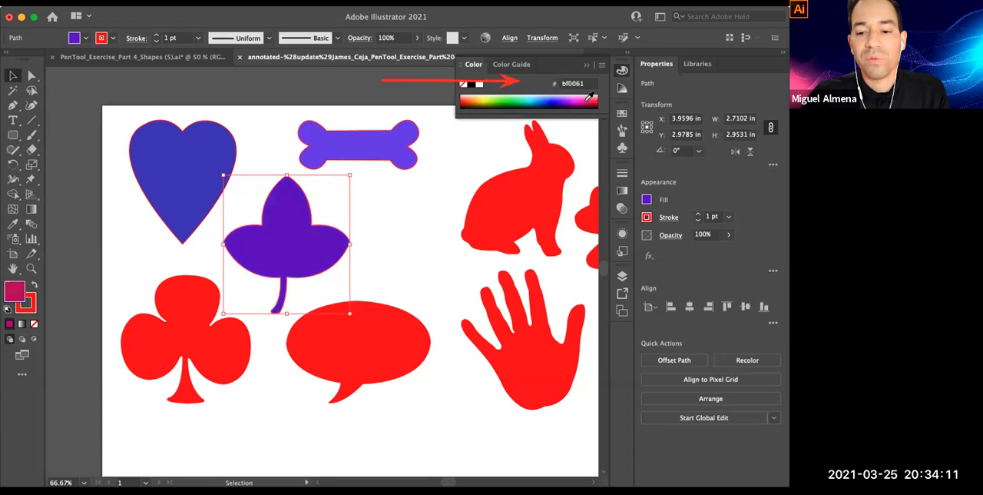
{"action": "left_click", "coordinate": [563, 97]}
{"action": "left_click", "coordinate": [562, 98]}
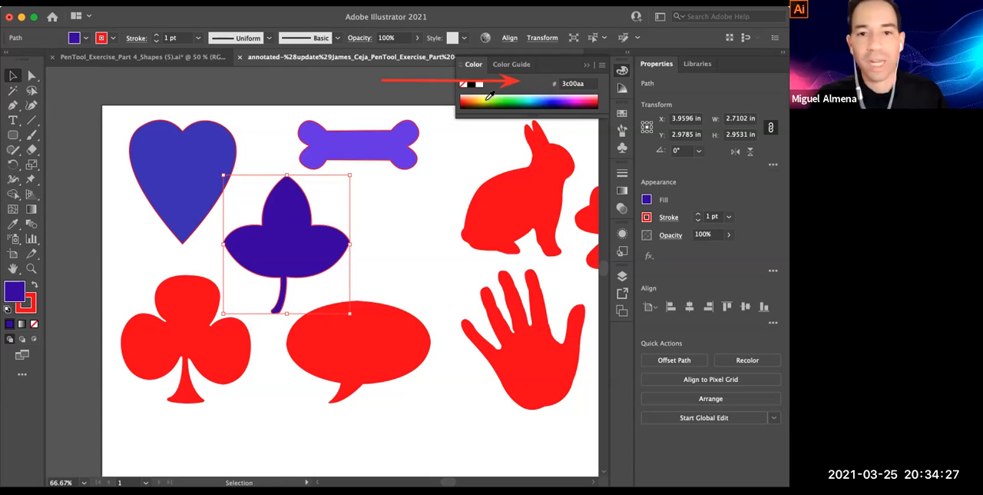
{"action": "left_click", "coordinate": [73, 39]}
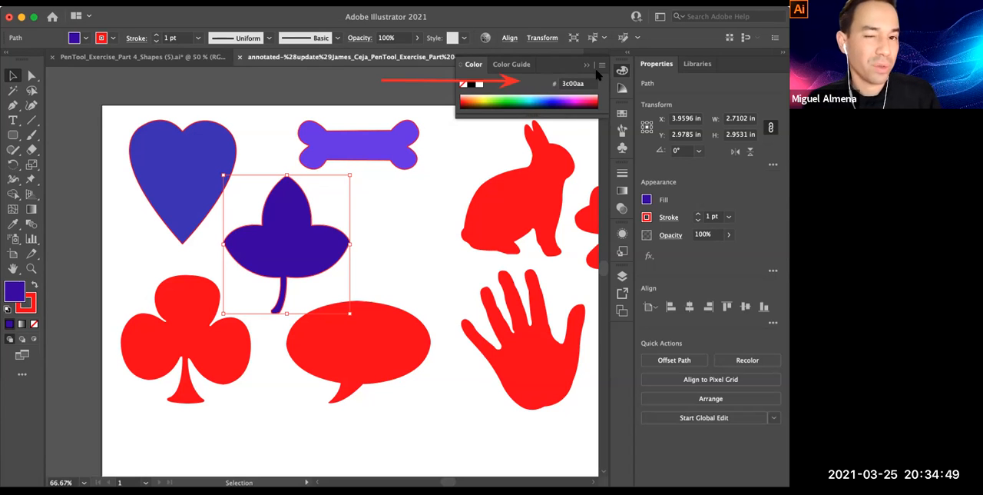
Sample several spectrum colours for the leaf and fill it with very dark purple 2a0020
{"action": "left_click", "coordinate": [533, 103]}
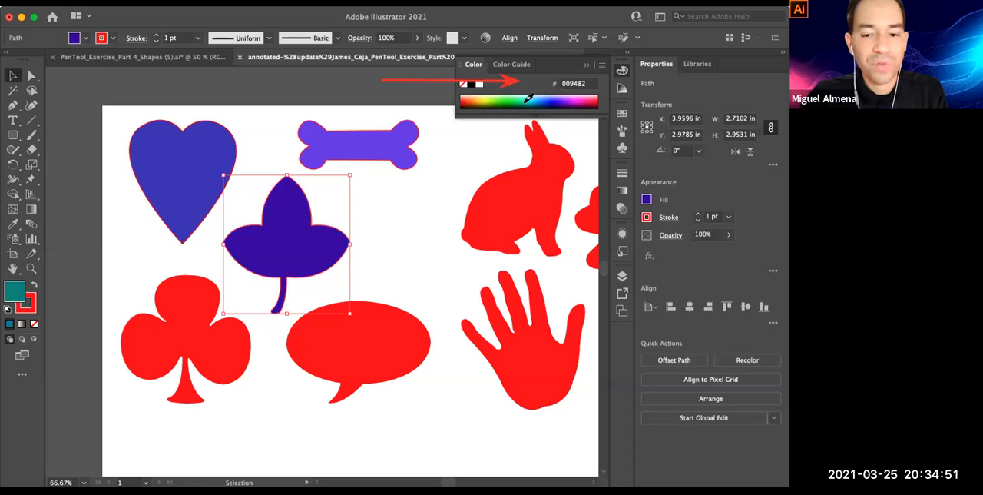
{"action": "left_click", "coordinate": [491, 103]}
{"action": "left_click", "coordinate": [480, 103]}
{"action": "left_click", "coordinate": [466, 100]}
{"action": "left_click", "coordinate": [574, 101]}
{"action": "left_click", "coordinate": [584, 107]}
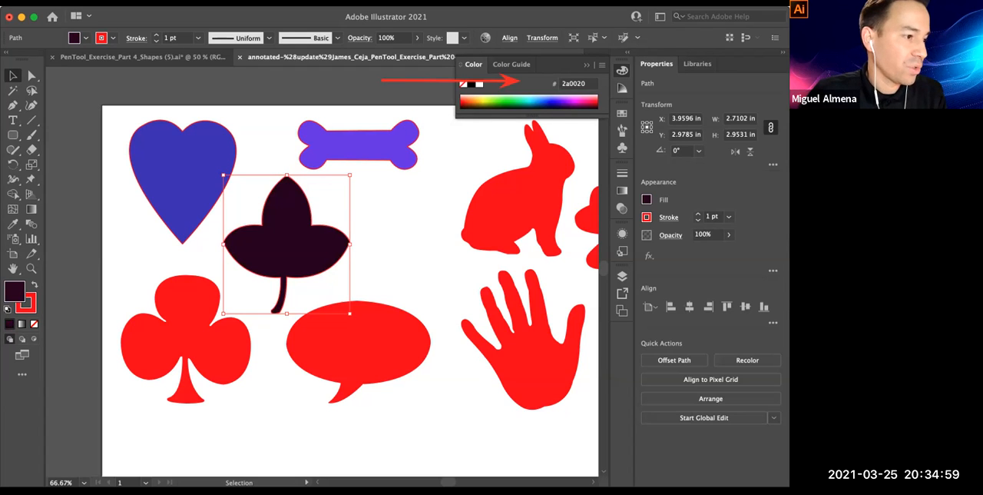
{"action": "left_click", "coordinate": [205, 451]}
{"action": "left_click_drag", "start_coordinate": [487, 69], "coordinate": [622, 69]}
{"action": "left_click_drag", "start_coordinate": [735, 65], "coordinate": [632, 69]}
{"action": "left_click_drag", "start_coordinate": [621, 11], "coordinate": [621, 64]}
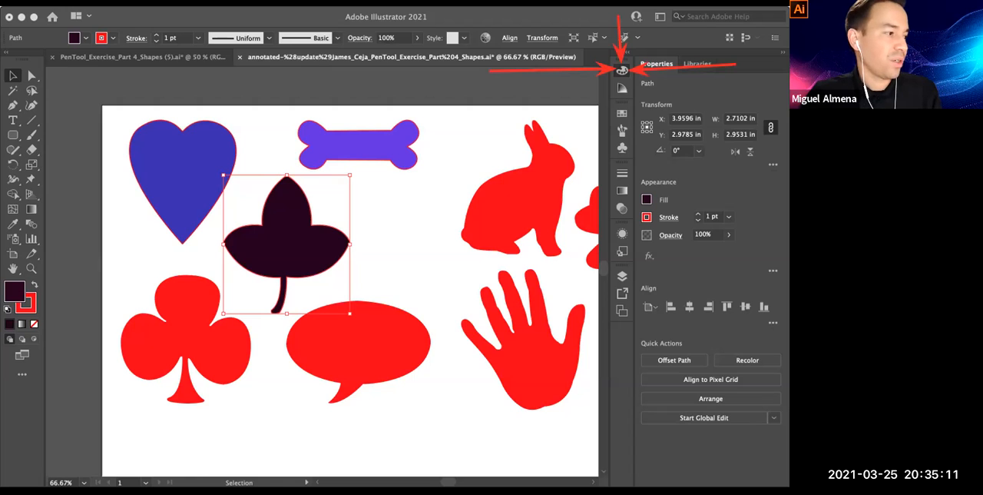
{"action": "left_click", "coordinate": [620, 70]}
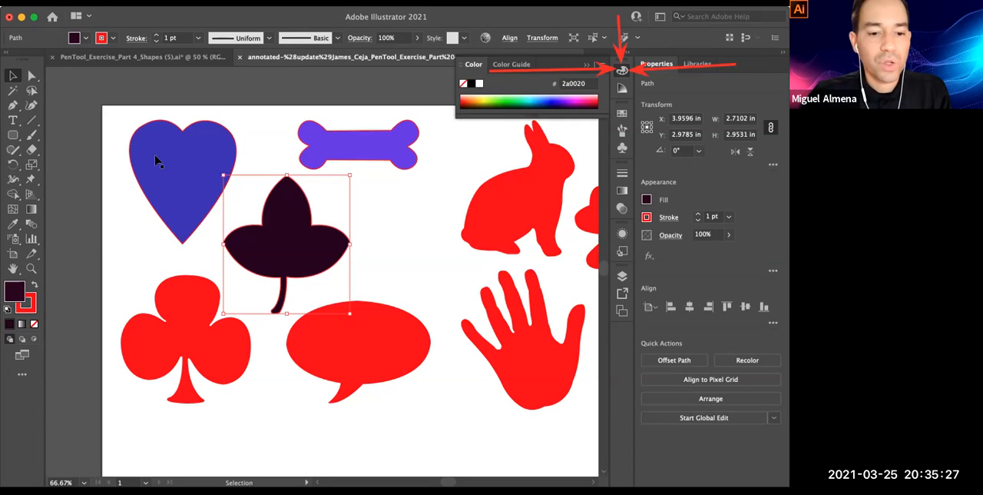
Select all the shapes on the artboard with one marquee and collapse the Color panel
{"action": "left_click", "coordinate": [270, 79]}
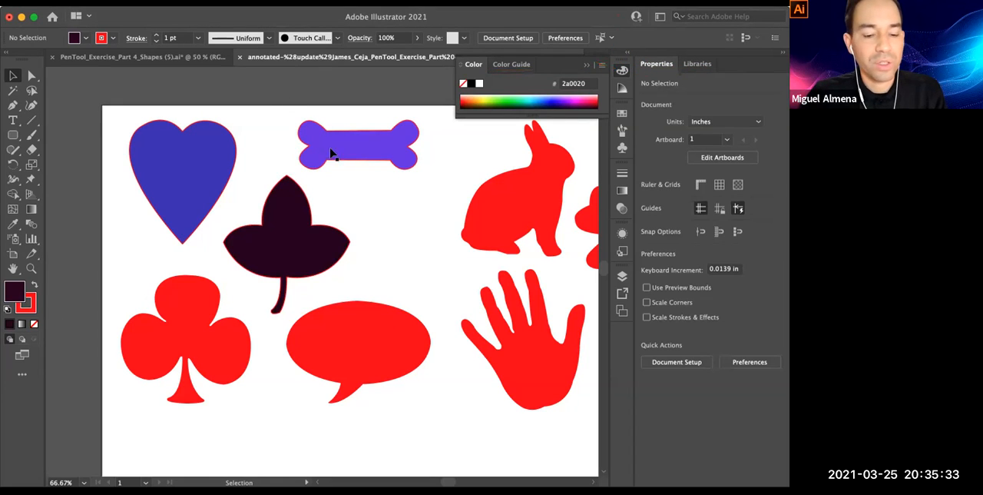
{"action": "left_click", "coordinate": [354, 224], "text": "alt+super"}
{"action": "left_click", "coordinate": [366, 271], "text": "alt+super"}
{"action": "left_click_drag", "start_coordinate": [367, 302], "coordinate": [336, 221]}
{"action": "left_click", "coordinate": [249, 224], "text": "super"}
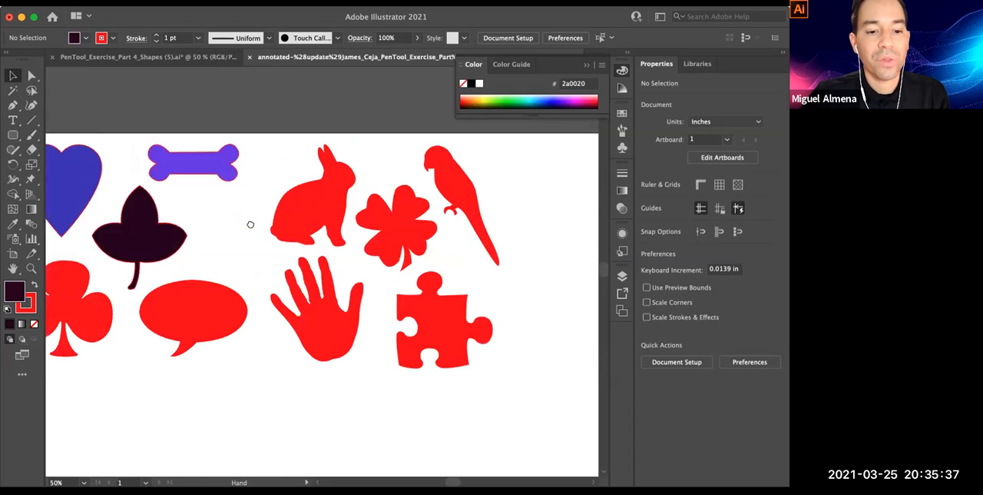
{"action": "left_click_drag", "start_coordinate": [75, 106], "coordinate": [578, 363]}
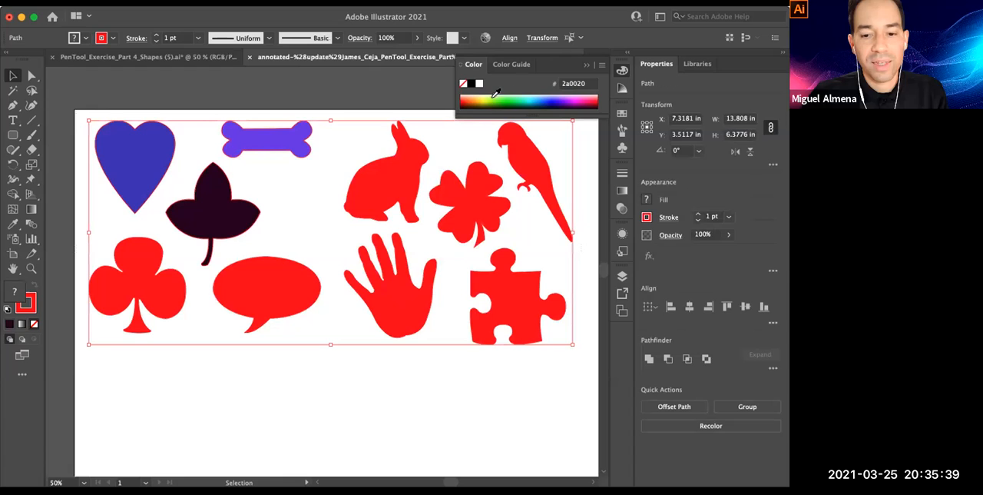
{"action": "left_click", "coordinate": [587, 64]}
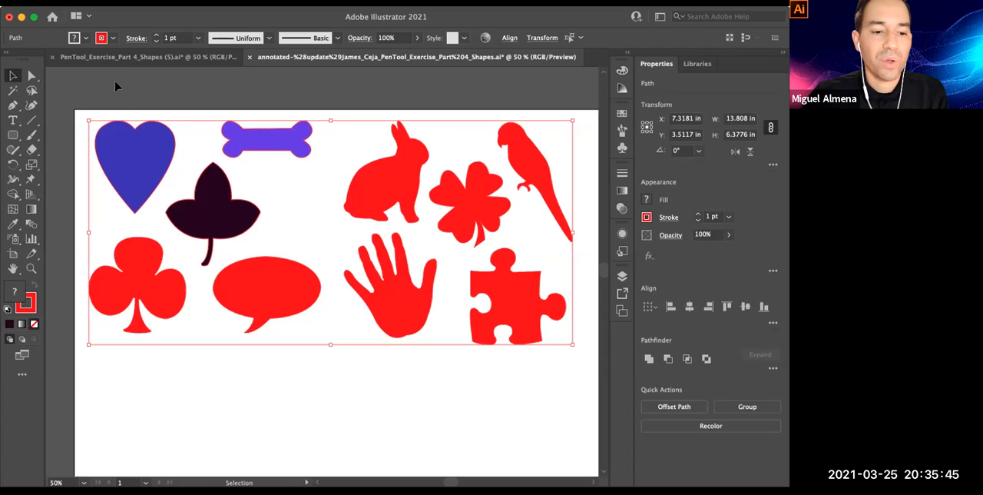
{"action": "left_click_drag", "start_coordinate": [115, 82], "coordinate": [589, 364]}
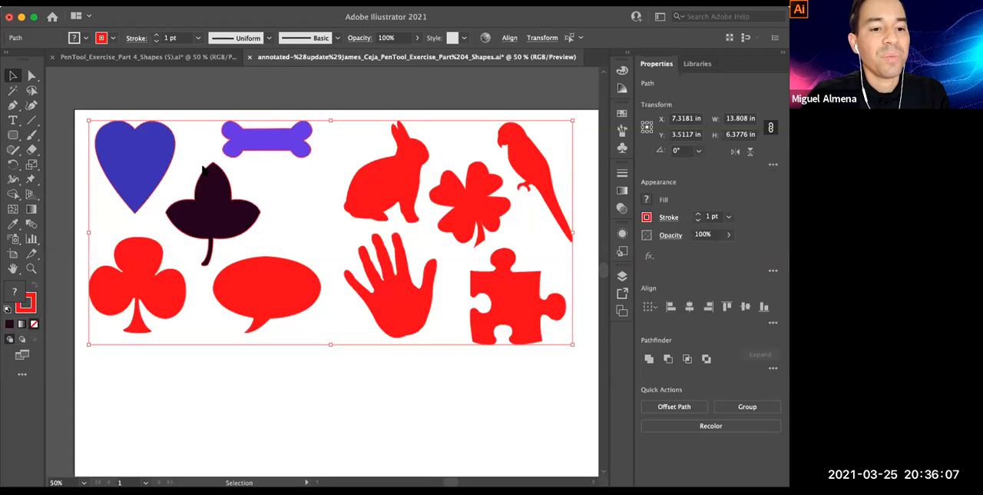
{"action": "mouse_move", "coordinate": [121, 15]}
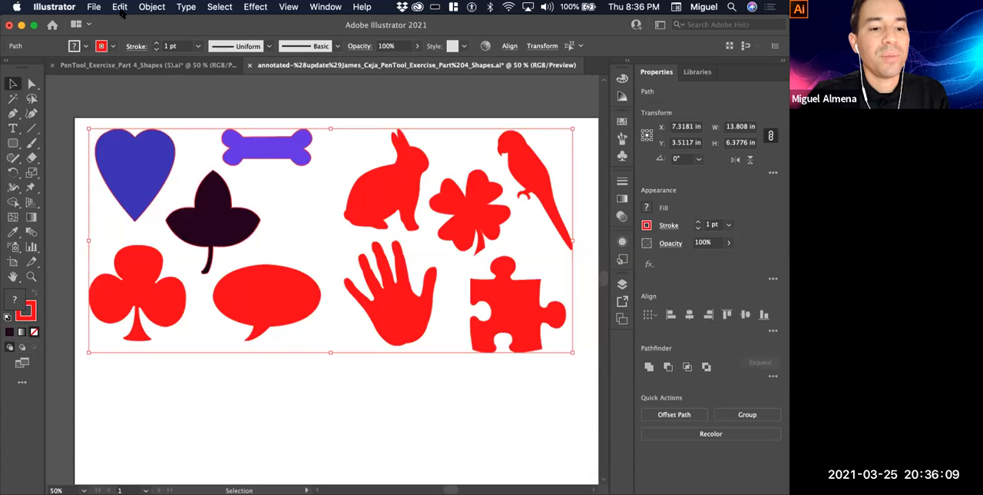
{"action": "left_click", "coordinate": [123, 10]}
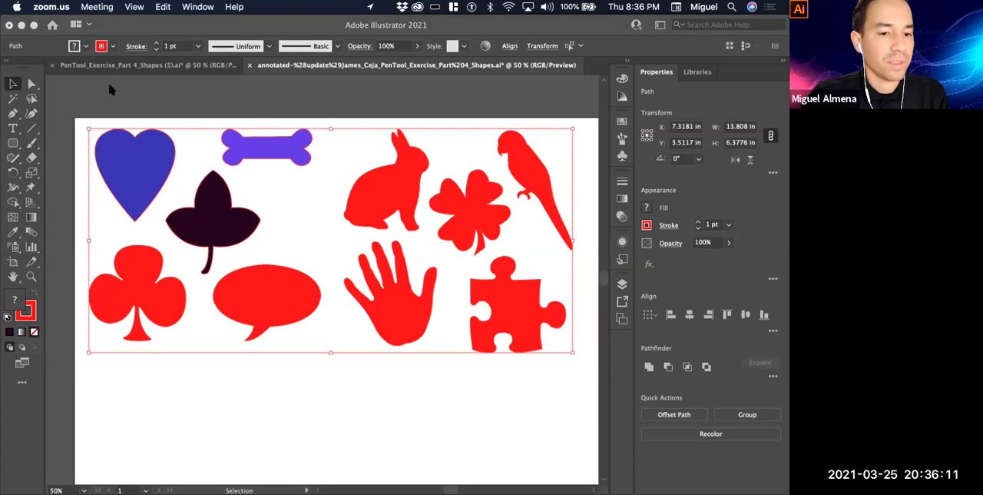
{"action": "left_click_drag", "start_coordinate": [1, 160], "coordinate": [138, 100]}
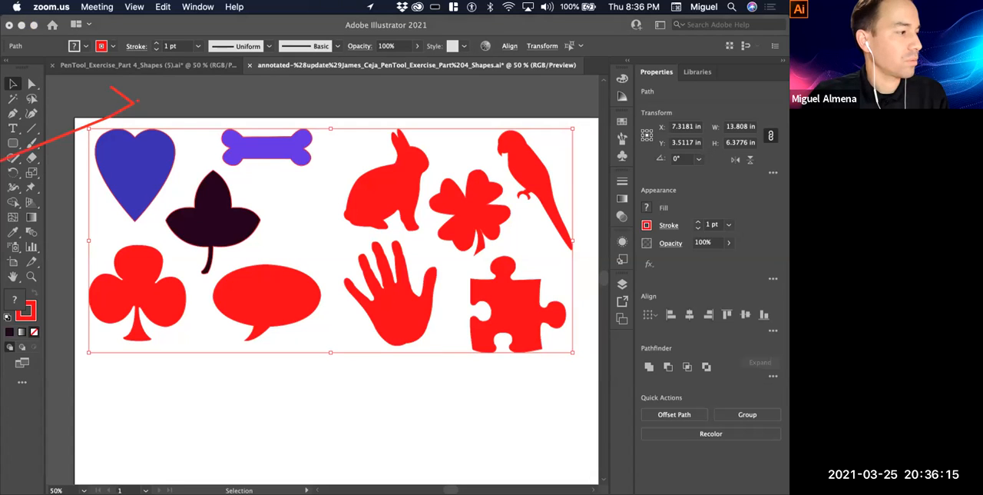
{"action": "left_click", "coordinate": [211, 102]}
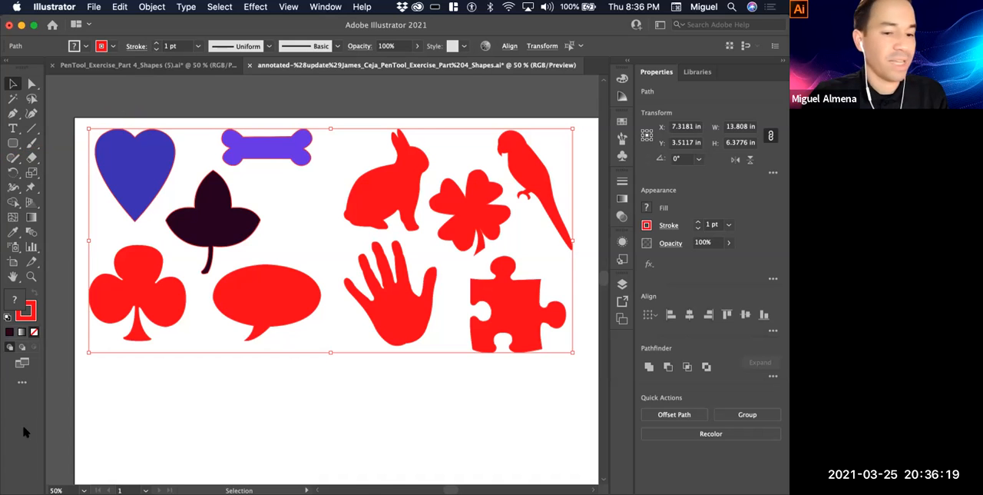
Marquee-select all the coloured shapes again and copy them
{"action": "left_click", "coordinate": [259, 140]}
{"action": "left_click_drag", "start_coordinate": [63, 95], "coordinate": [565, 355]}
{"action": "left_click", "coordinate": [120, 7]}
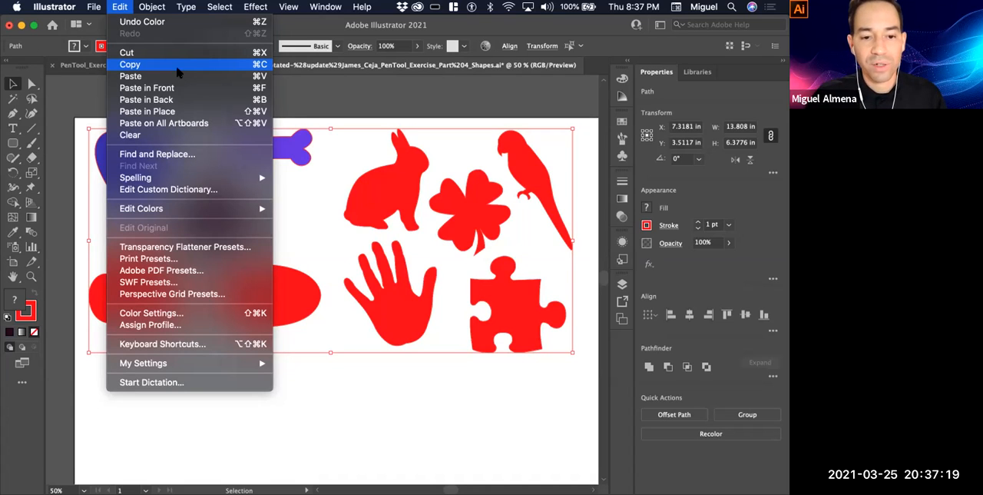
{"action": "left_click", "coordinate": [177, 71]}
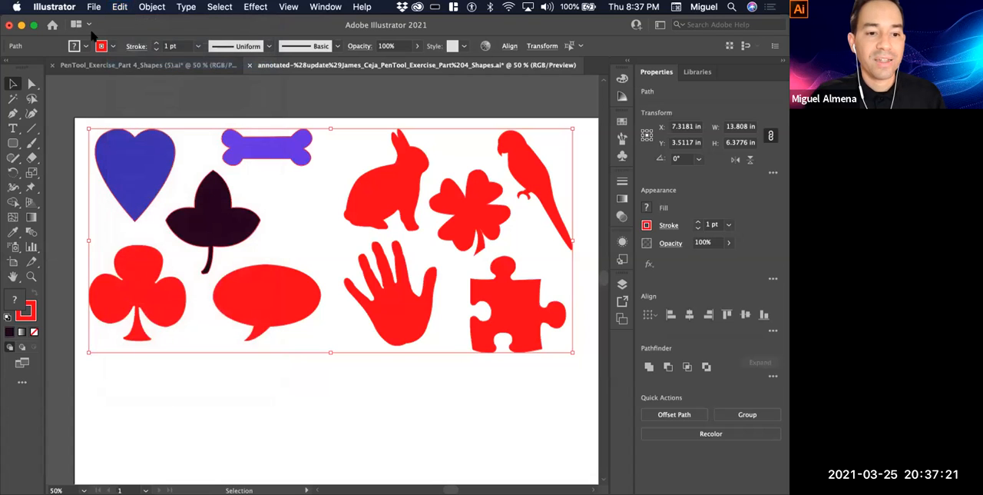
Start a new document and show the Print presets with Letter, 612 x 792 pt, chosen
{"action": "left_click", "coordinate": [94, 7]}
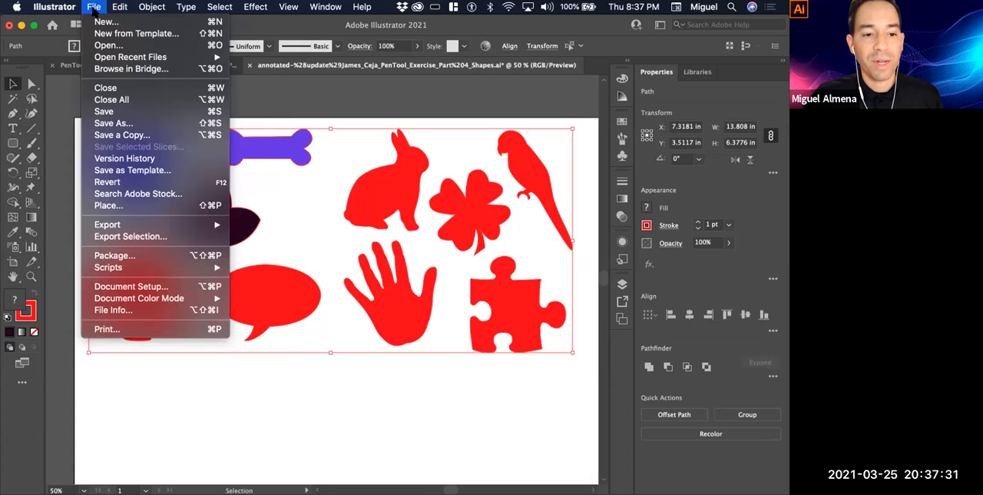
{"action": "left_click", "coordinate": [169, 26]}
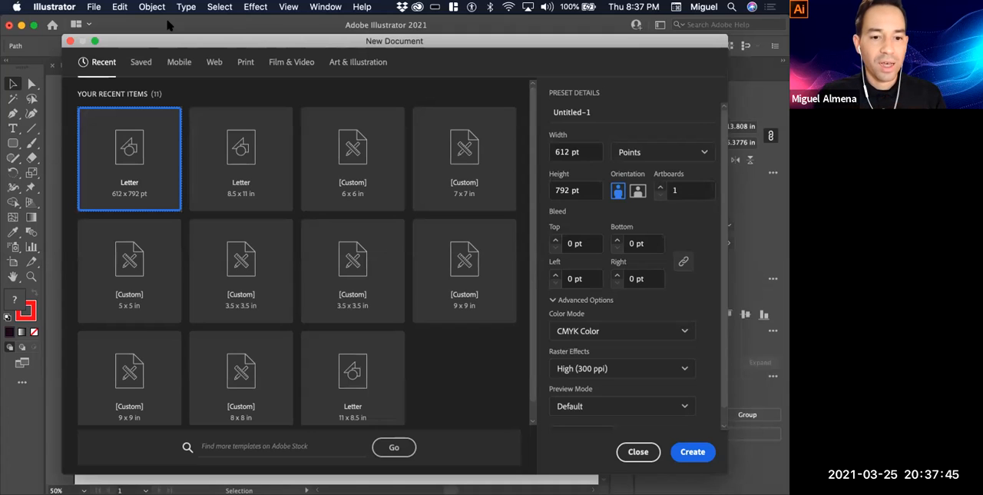
{"action": "left_click", "coordinate": [246, 69]}
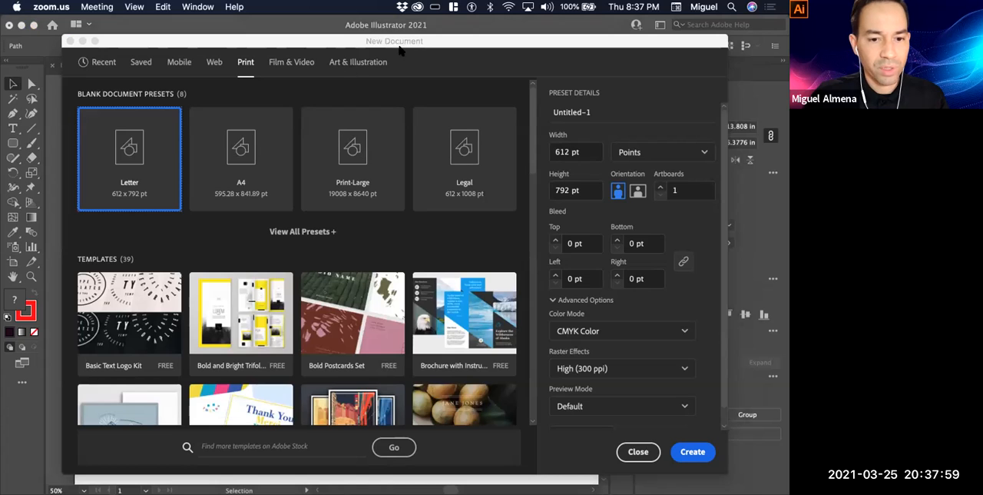
{"action": "left_click_drag", "start_coordinate": [397, 48], "coordinate": [246, 61]}
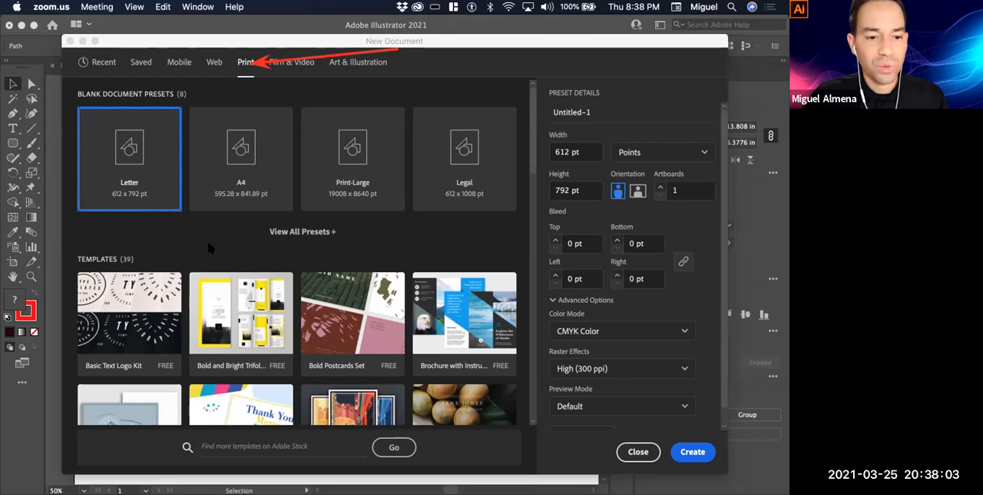
{"action": "left_click_drag", "start_coordinate": [416, 244], "coordinate": [156, 182]}
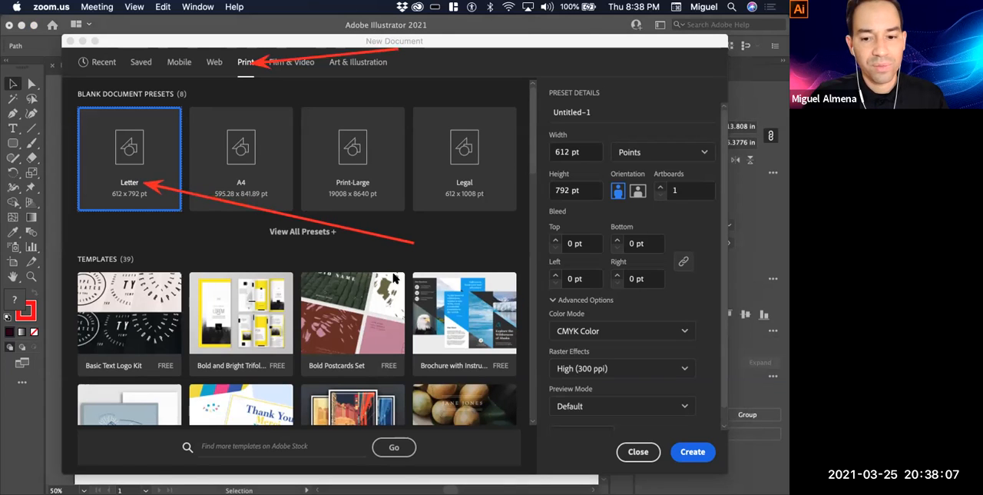
{"action": "left_click_drag", "start_coordinate": [664, 80], "coordinate": [647, 154]}
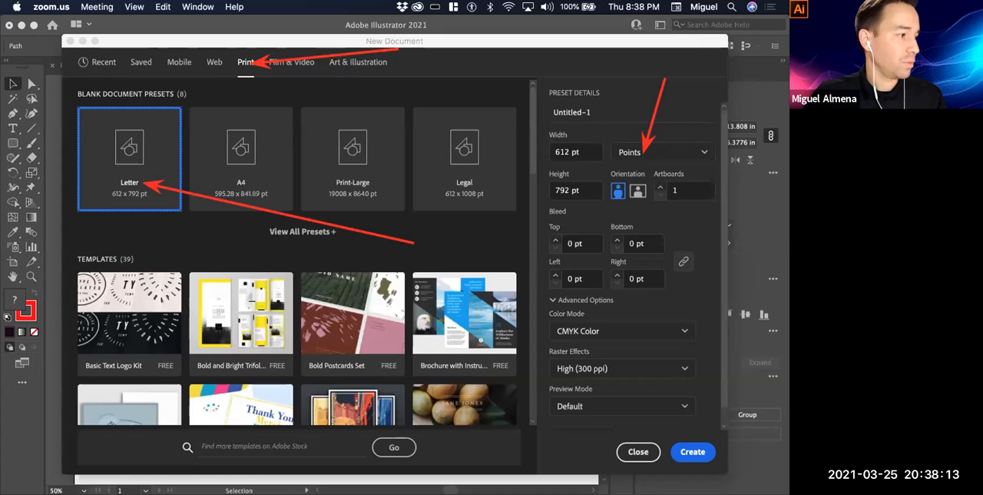
Change the Letter print preset's units to Inches, 8.5 x 11 in, and create the new document
{"action": "left_click", "coordinate": [235, 67]}
{"action": "left_click", "coordinate": [685, 152]}
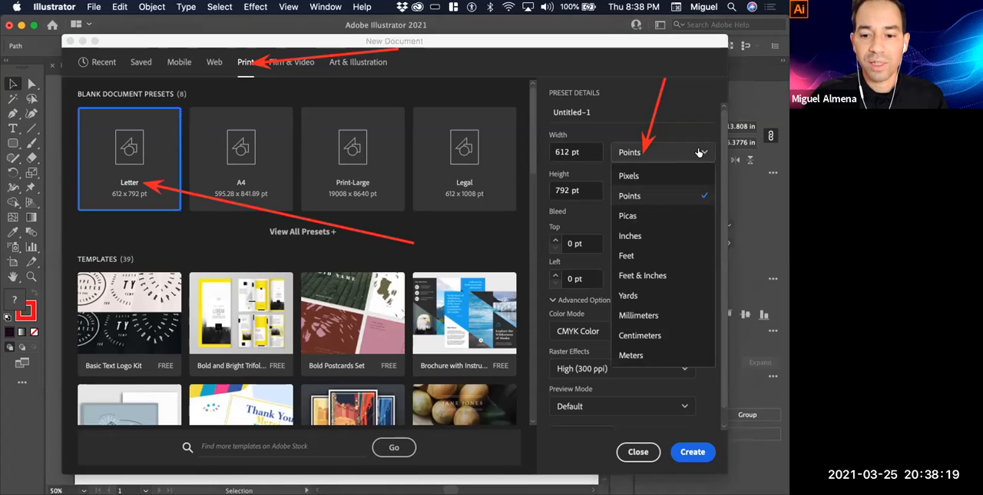
{"action": "left_click", "coordinate": [630, 236]}
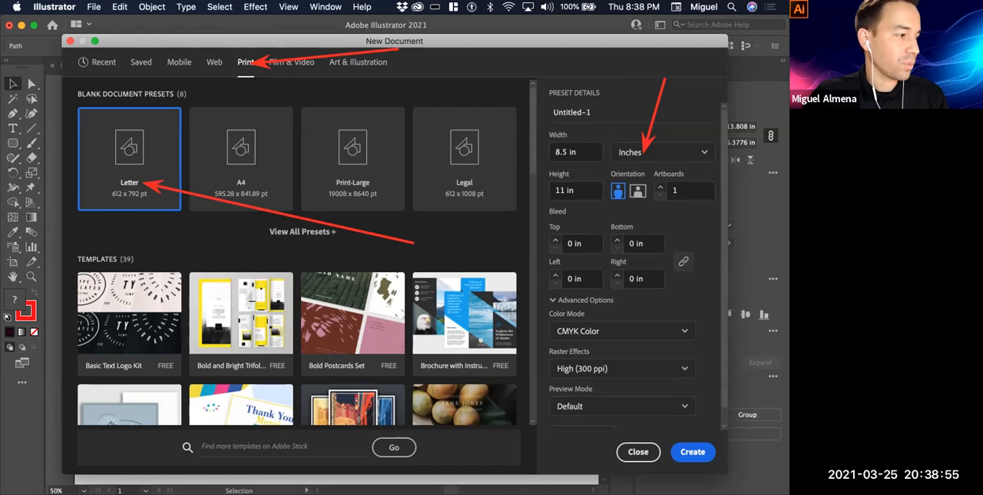
{"action": "left_click", "coordinate": [536, 448]}
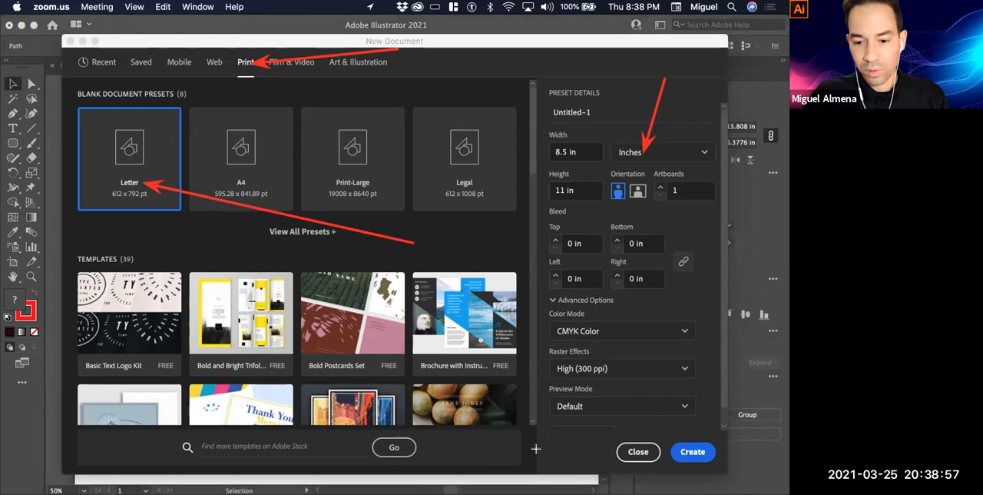
{"action": "left_click_drag", "start_coordinate": [702, 284], "coordinate": [700, 453]}
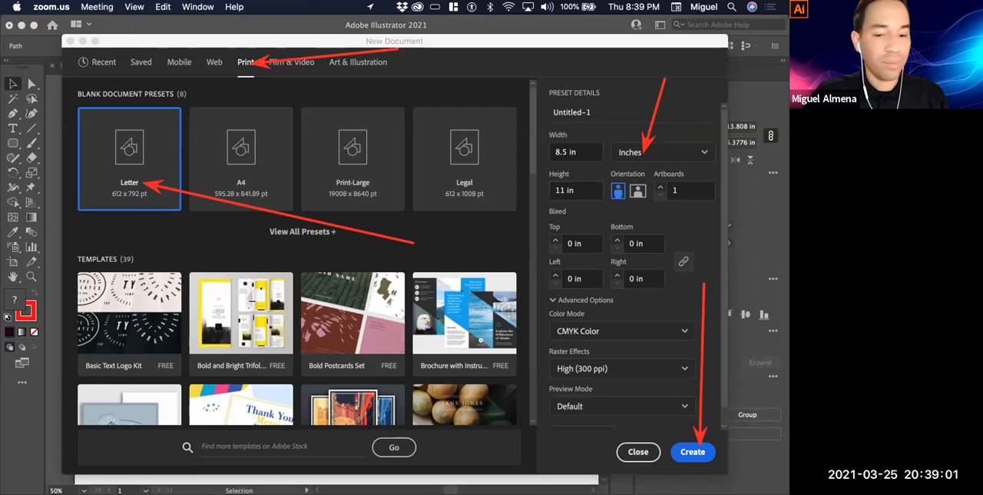
{"action": "left_click", "coordinate": [692, 454]}
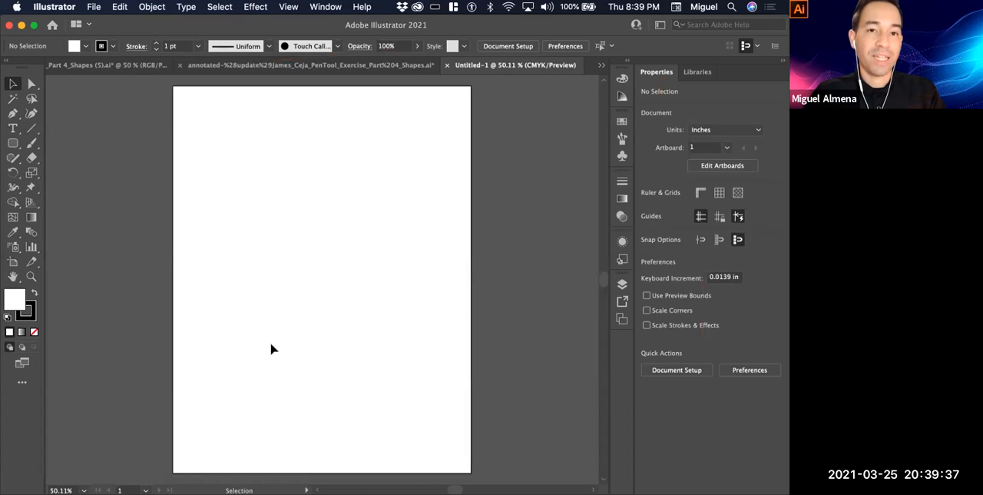
Paste all the copied shapes into the new Letter document and deselect them
{"action": "left_click", "coordinate": [123, 7]}
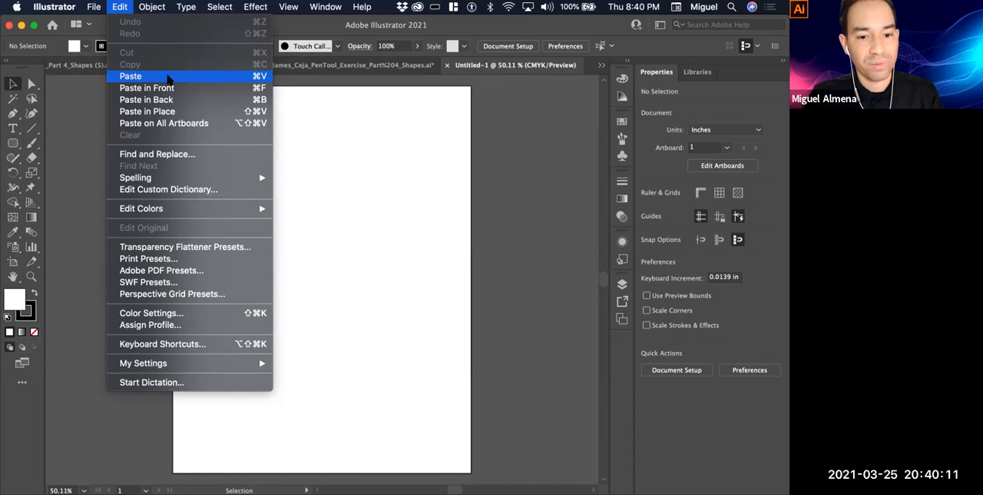
{"action": "left_click", "coordinate": [168, 78]}
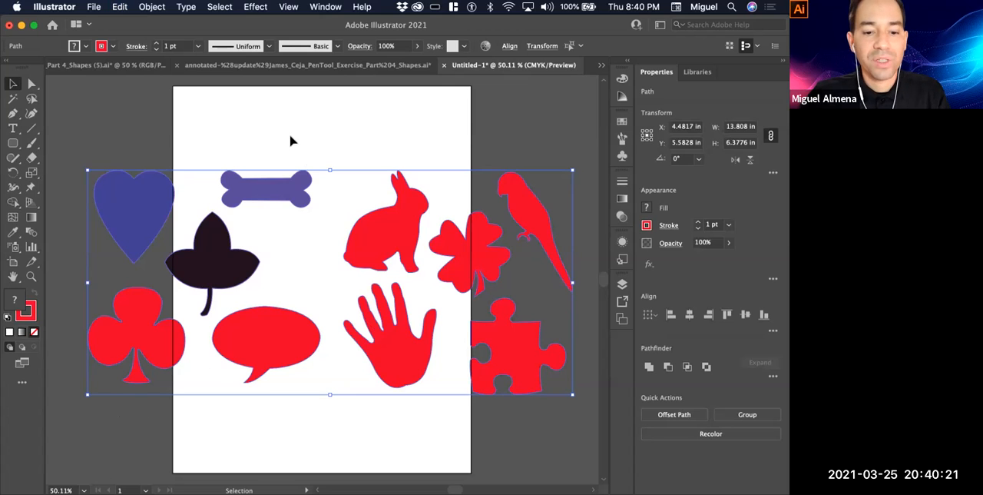
{"action": "left_click", "coordinate": [310, 218]}
Set the bone's fill to None, keeping its red stroke, and deselect it
{"action": "left_click", "coordinate": [275, 215], "text": "super"}
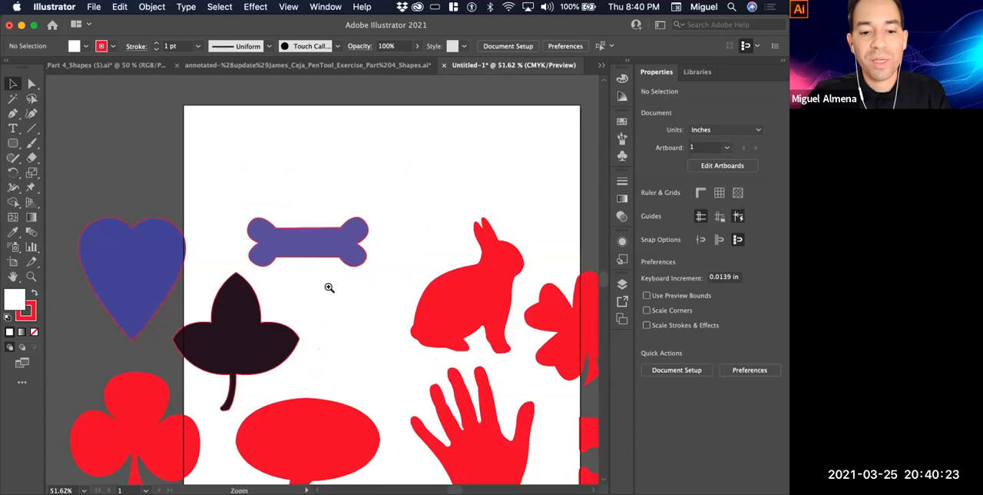
{"action": "left_click", "coordinate": [347, 321], "text": "super"}
{"action": "left_click_drag", "start_coordinate": [391, 202], "coordinate": [464, 168]}
{"action": "left_click", "coordinate": [384, 177]}
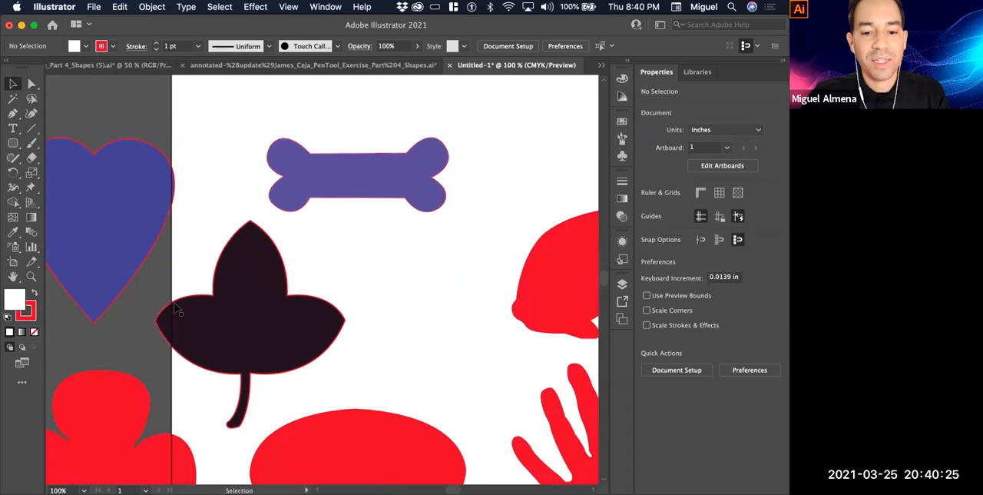
{"action": "left_click", "coordinate": [34, 331]}
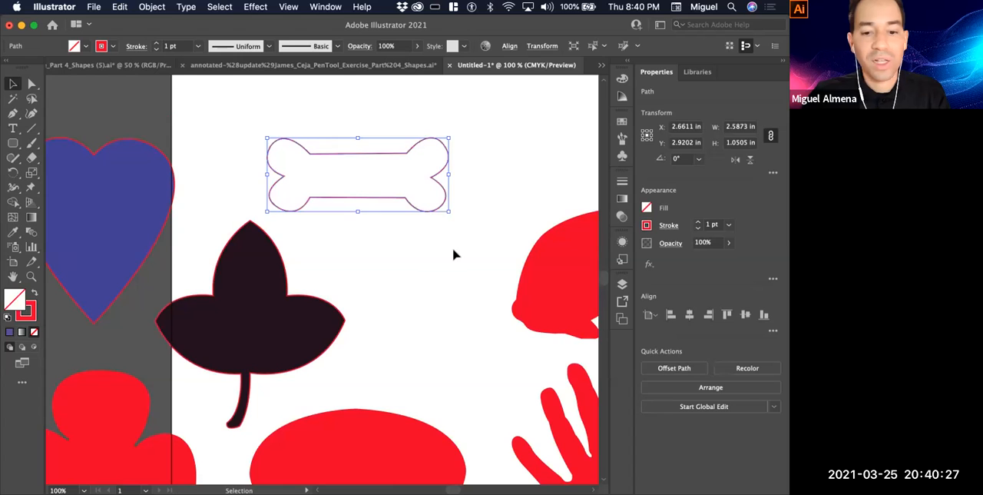
{"action": "left_click", "coordinate": [454, 255]}
Select the unfilled bone by its red outline and deselect it again
{"action": "scroll", "coordinate": [373, 182], "scroll_direction": "up", "scroll_amount": 2}
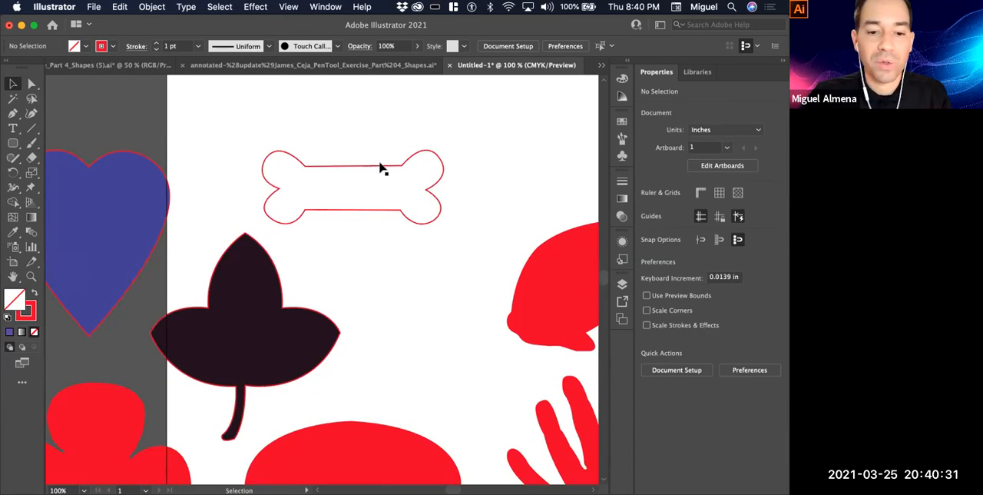
{"action": "left_click", "coordinate": [353, 212], "text": "super"}
{"action": "left_click", "coordinate": [343, 283], "text": "super"}
{"action": "left_click_drag", "start_coordinate": [343, 281], "coordinate": [412, 281]}
{"action": "left_click", "coordinate": [377, 215], "text": "super"}
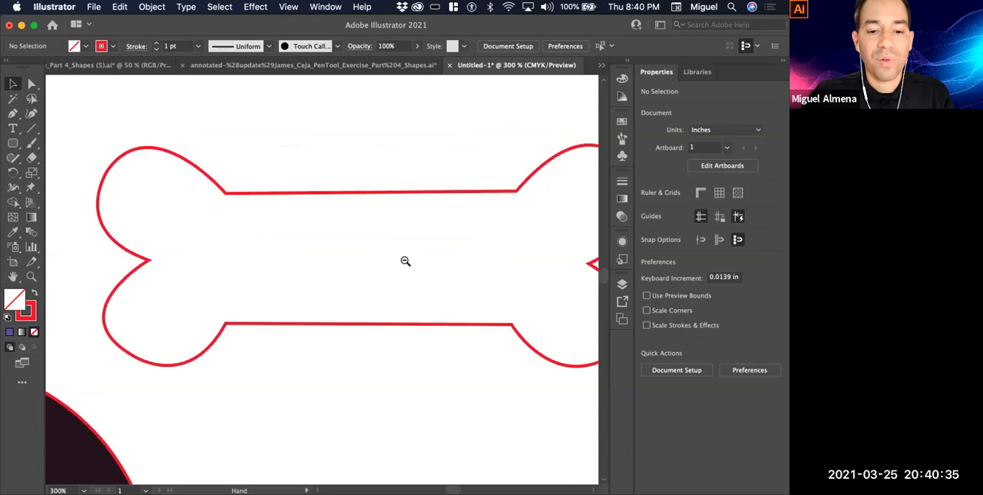
{"action": "left_click", "coordinate": [230, 246], "text": "alt+super"}
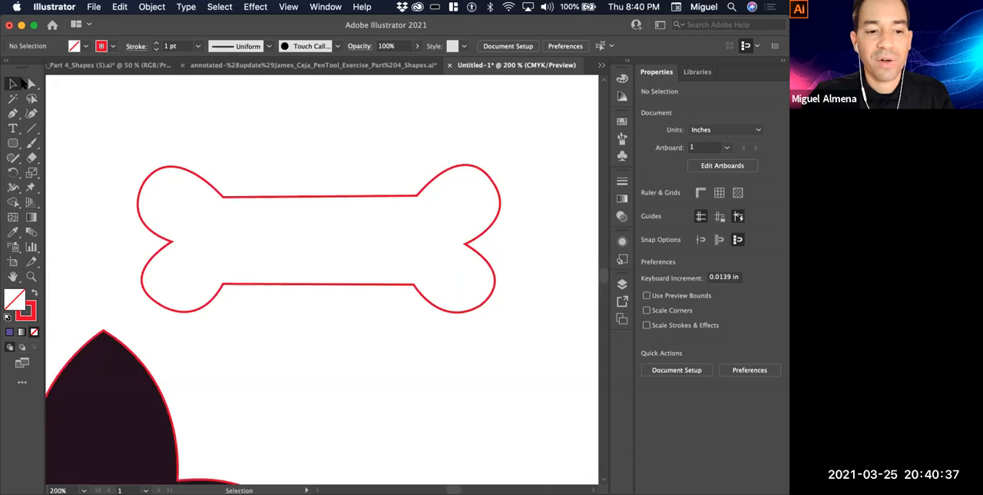
{"action": "left_click", "coordinate": [333, 201]}
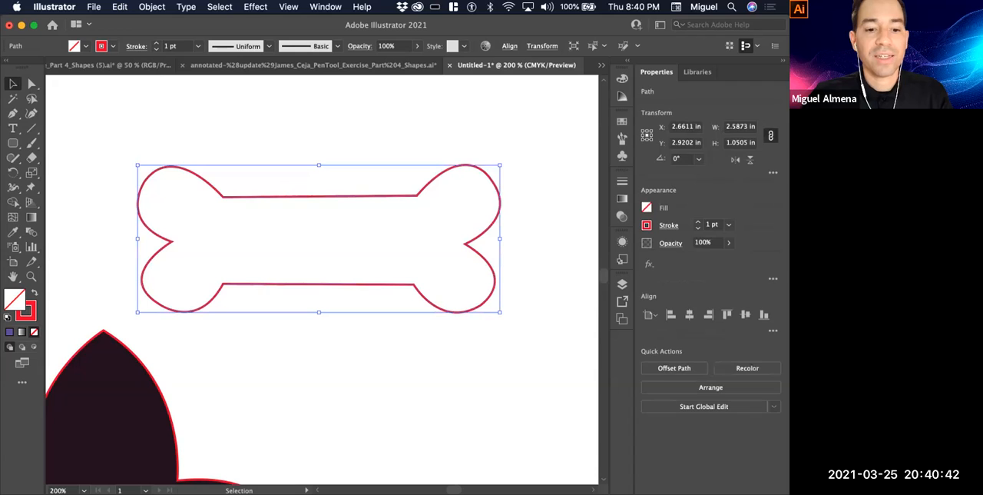
{"action": "left_click", "coordinate": [410, 157]}
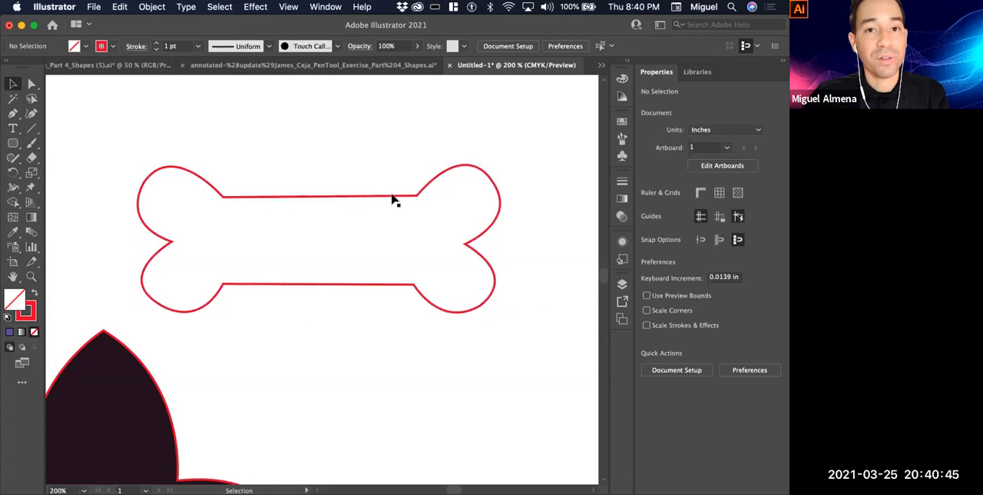
Select the bone with a marquee, sample several Color Picker hues and shades, and fill it with bright magenta d40bf7
{"action": "left_click_drag", "start_coordinate": [393, 150], "coordinate": [338, 224]}
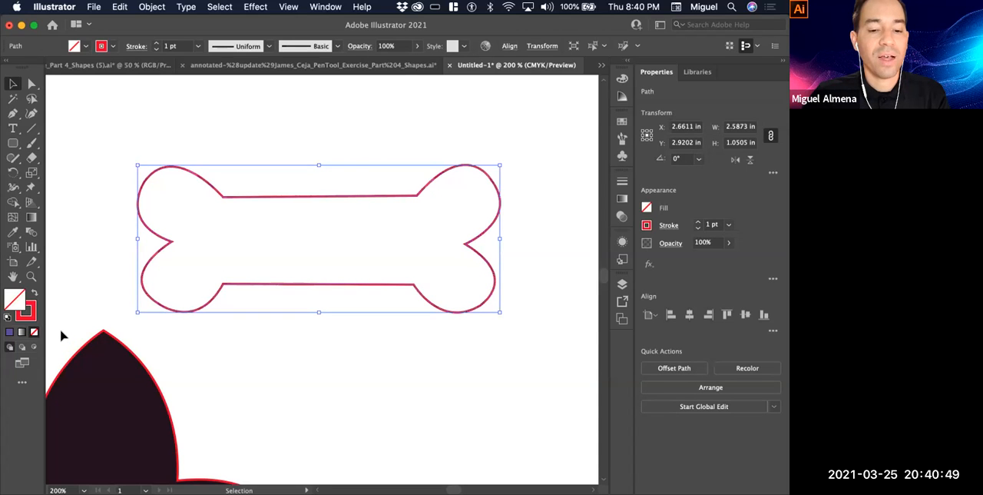
{"action": "left_click", "coordinate": [9, 300]}
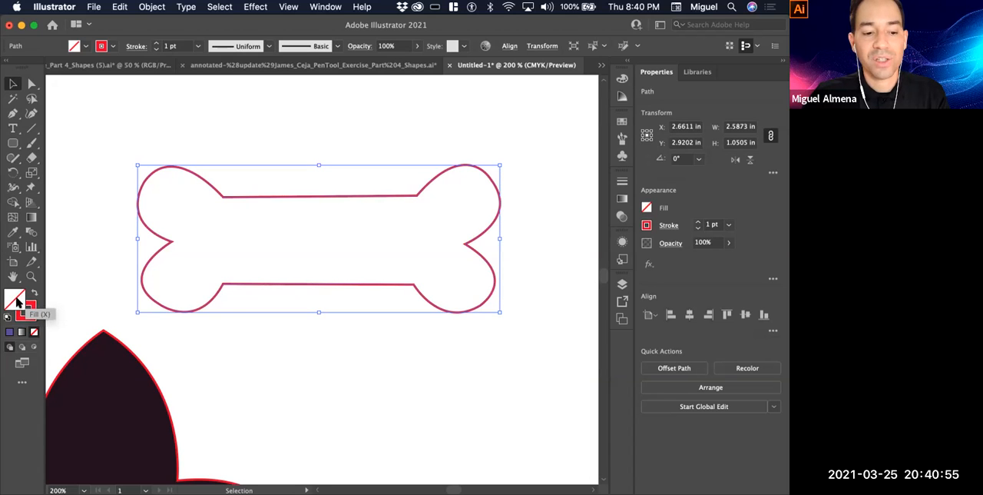
{"action": "double_click", "coordinate": [13, 301]}
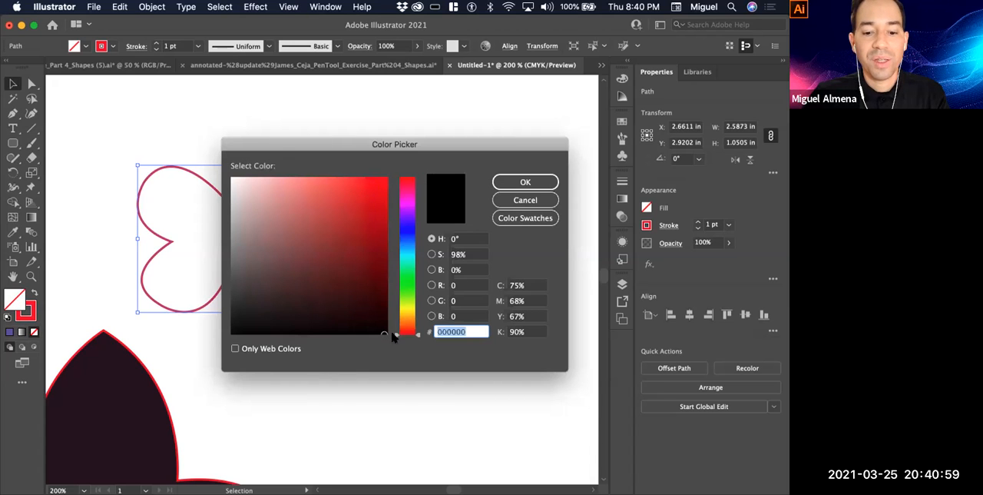
{"action": "left_click", "coordinate": [403, 222]}
{"action": "left_click_drag", "start_coordinate": [408, 184], "coordinate": [419, 305]}
{"action": "left_click_drag", "start_coordinate": [418, 274], "coordinate": [421, 206]}
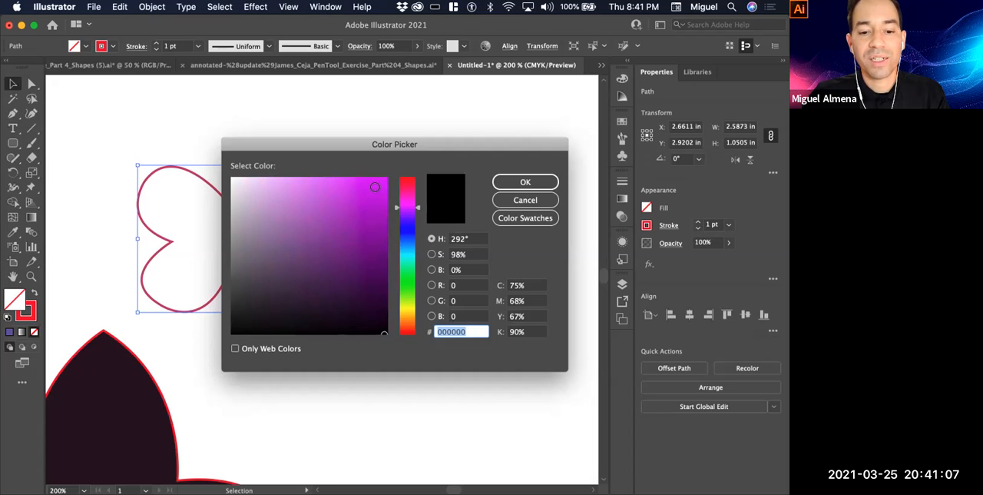
{"action": "type", "text": "cc15ed"}
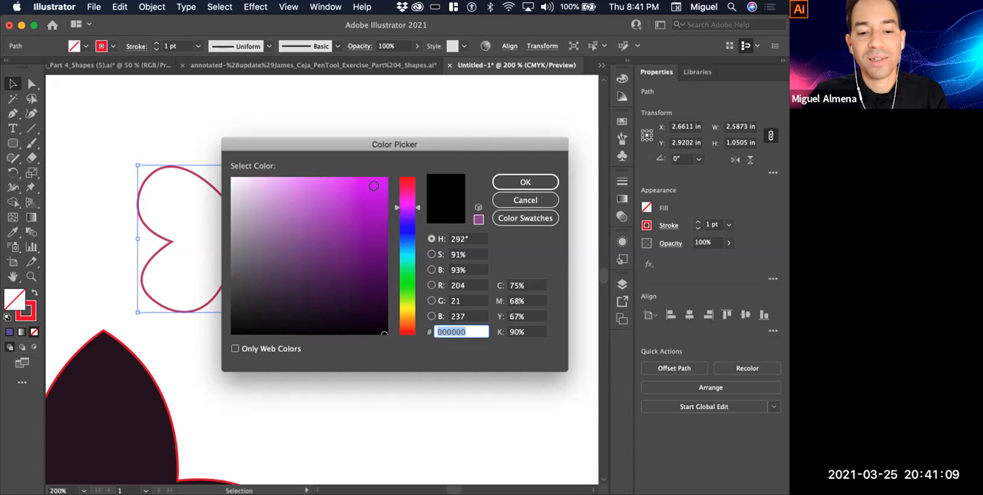
{"action": "left_click", "coordinate": [288, 228]}
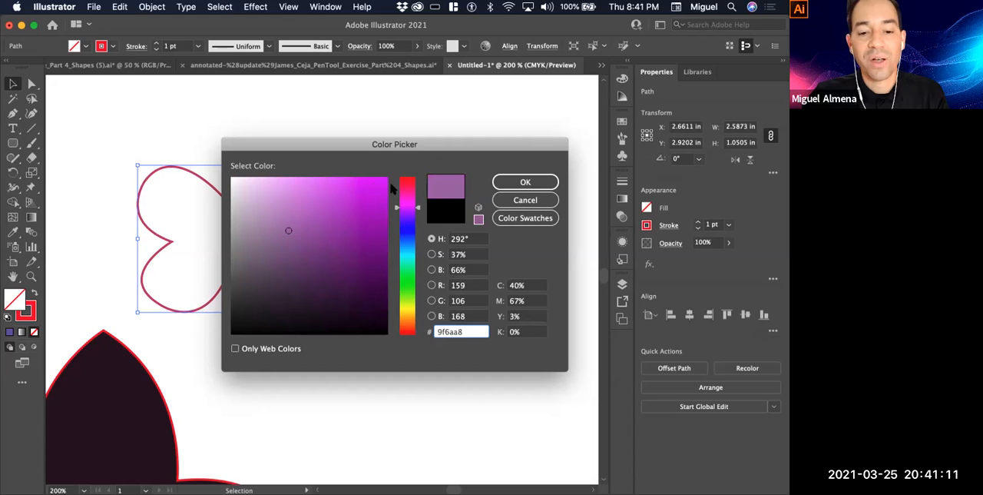
{"action": "left_click_drag", "start_coordinate": [382, 182], "coordinate": [251, 281]}
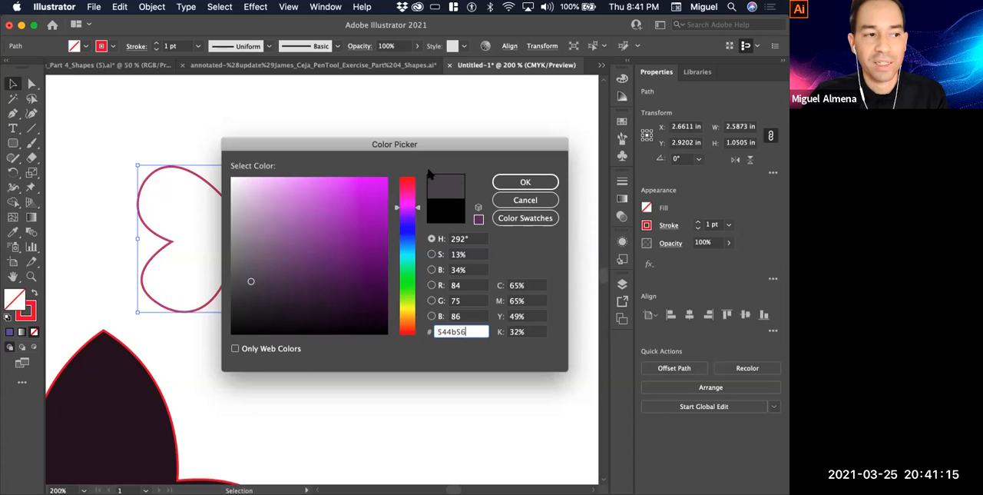
{"action": "left_click", "coordinate": [381, 179]}
{"action": "left_click", "coordinate": [525, 182]}
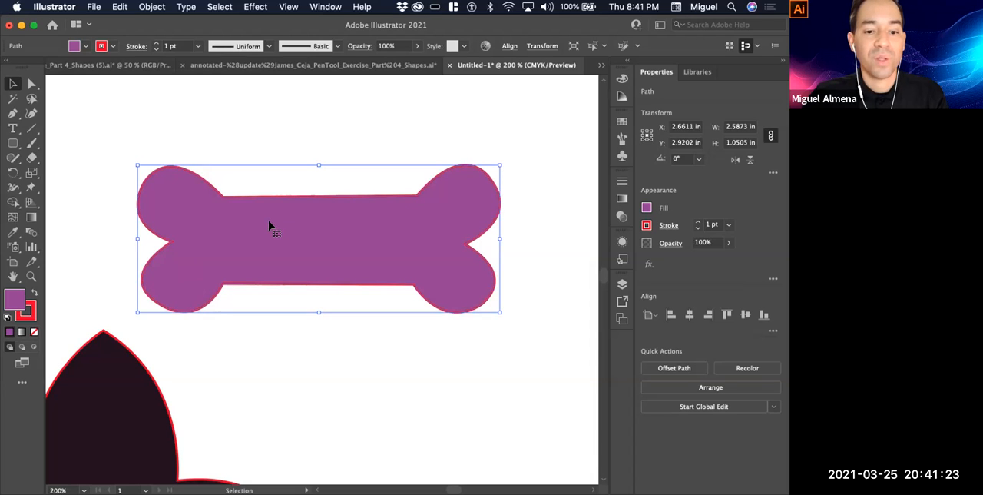
Set the bone's fill to blue 358eef and deselect it
{"action": "double_click", "coordinate": [13, 298]}
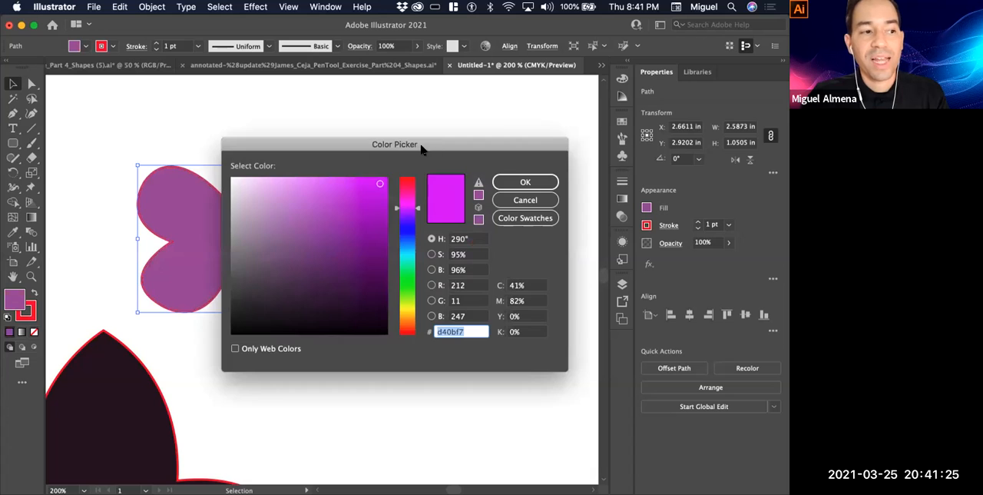
{"action": "left_click", "coordinate": [418, 208]}
{"action": "left_click_drag", "start_coordinate": [419, 188], "coordinate": [418, 242]}
{"action": "left_click", "coordinate": [353, 186]}
{"action": "left_click", "coordinate": [499, 179]}
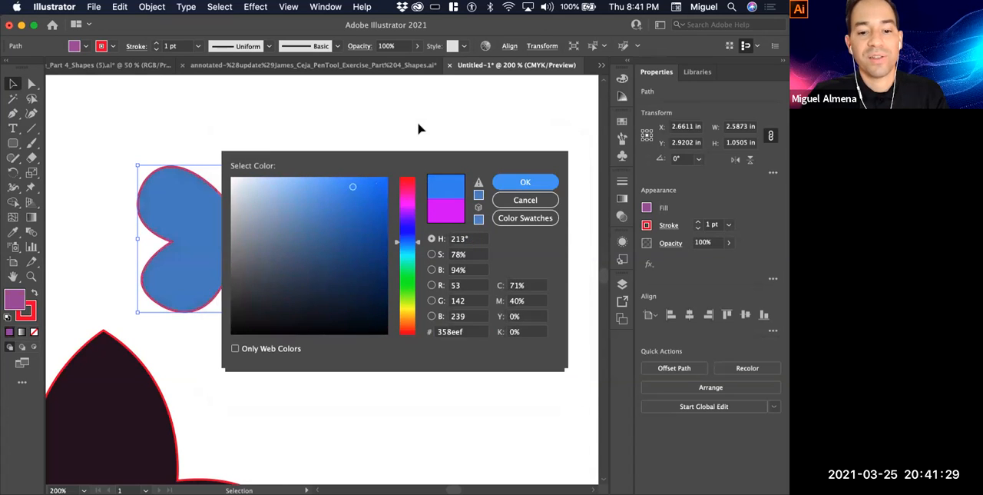
{"action": "key", "text": "super+shift+a"}
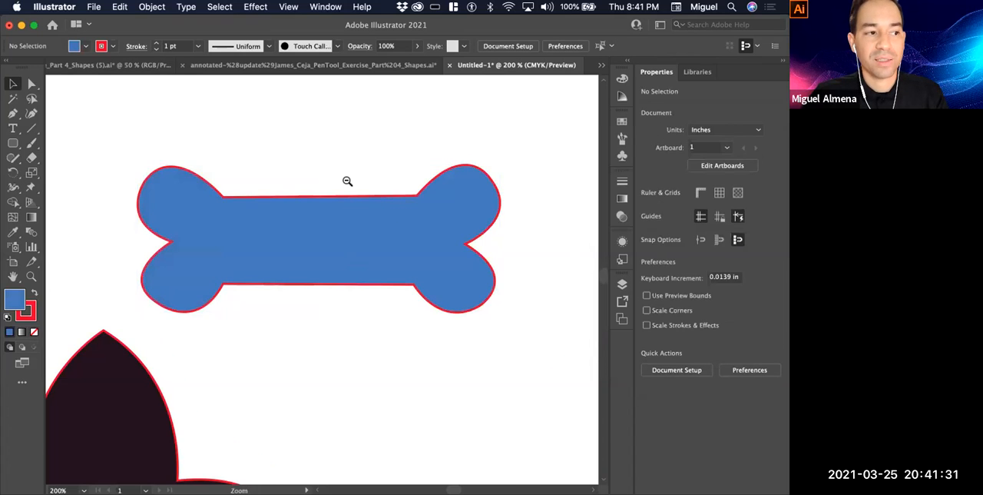
Move the heart to the artboard's upper middle and the blue bone off the artboard's left edge
{"action": "left_click", "coordinate": [347, 181], "text": "alt+super"}
{"action": "left_click", "coordinate": [347, 182], "text": "alt+super"}
{"action": "left_click", "coordinate": [272, 165], "text": "alt+super"}
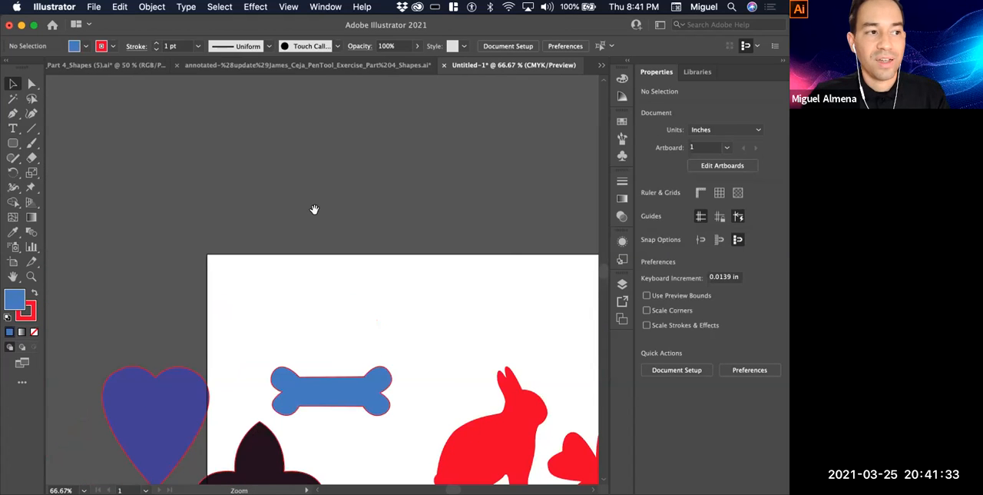
{"action": "left_click_drag", "start_coordinate": [359, 301], "coordinate": [376, 173]}
{"action": "left_click_drag", "start_coordinate": [387, 343], "coordinate": [415, 200]}
{"action": "left_click", "coordinate": [415, 208], "text": "alt+super"}
{"action": "left_click_drag", "start_coordinate": [454, 293], "coordinate": [391, 201]}
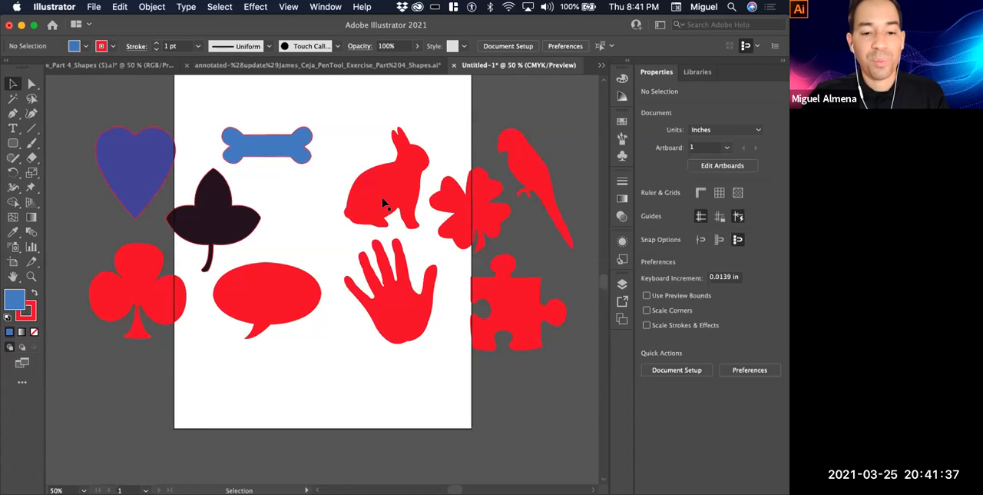
{"action": "left_click_drag", "start_coordinate": [243, 143], "coordinate": [250, 189]}
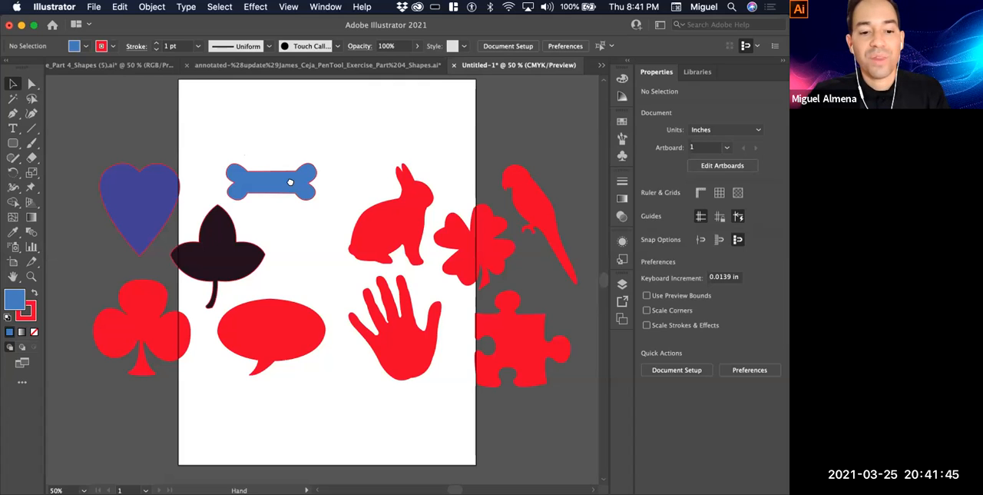
{"action": "scroll", "coordinate": [161, 192], "scroll_direction": "up", "scroll_amount": 1}
{"action": "left_click", "coordinate": [176, 197]}
{"action": "left_click_drag", "start_coordinate": [175, 192], "coordinate": [307, 154]}
{"action": "left_click_drag", "start_coordinate": [241, 218], "coordinate": [106, 248]}
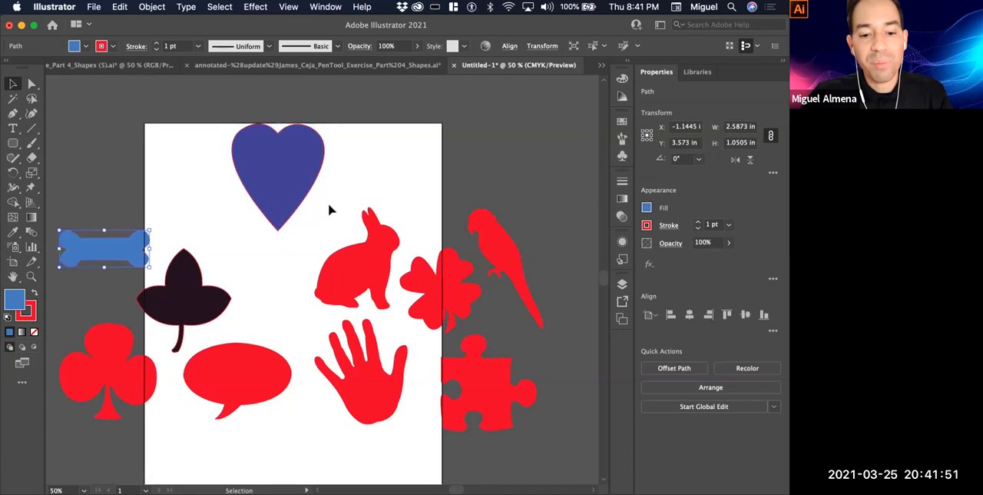
Move the other shapes further down to leave clear space around the heart on the artboard
{"action": "left_click", "coordinate": [331, 208]}
{"action": "left_click_drag", "start_coordinate": [525, 427], "coordinate": [384, 344]}
{"action": "scroll", "coordinate": [384, 343], "scroll_direction": "left", "scroll_amount": 5}
{"action": "left_click_drag", "start_coordinate": [96, 229], "coordinate": [216, 429]}
{"action": "left_click", "coordinate": [360, 212]}
{"action": "left_click", "coordinate": [359, 212], "text": "super"}
{"action": "left_click", "coordinate": [333, 292], "text": "super"}
{"action": "left_click_drag", "start_coordinate": [366, 318], "coordinate": [440, 267]}
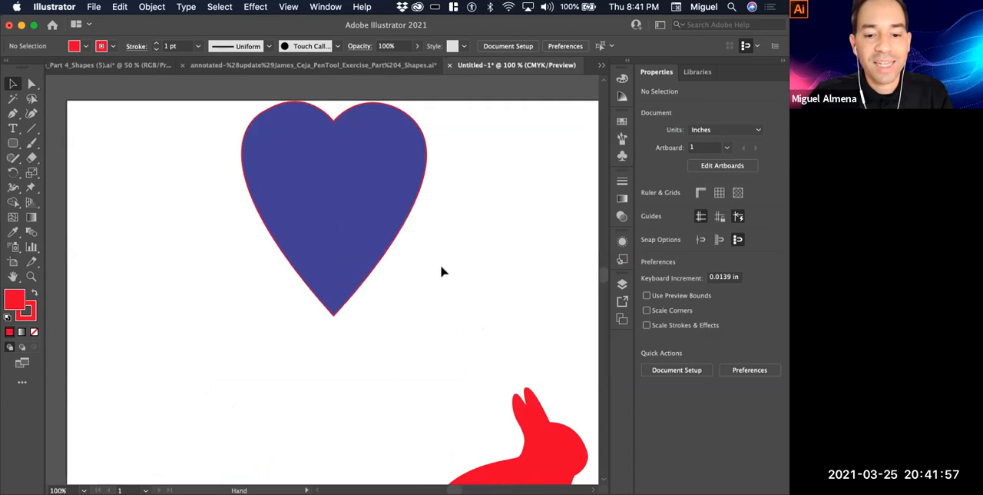
Reposition the heart around the artboard, ending near its upper-left corner at about X 2.11 in, Y 1.45 in
{"action": "left_click_drag", "start_coordinate": [384, 211], "coordinate": [396, 241]}
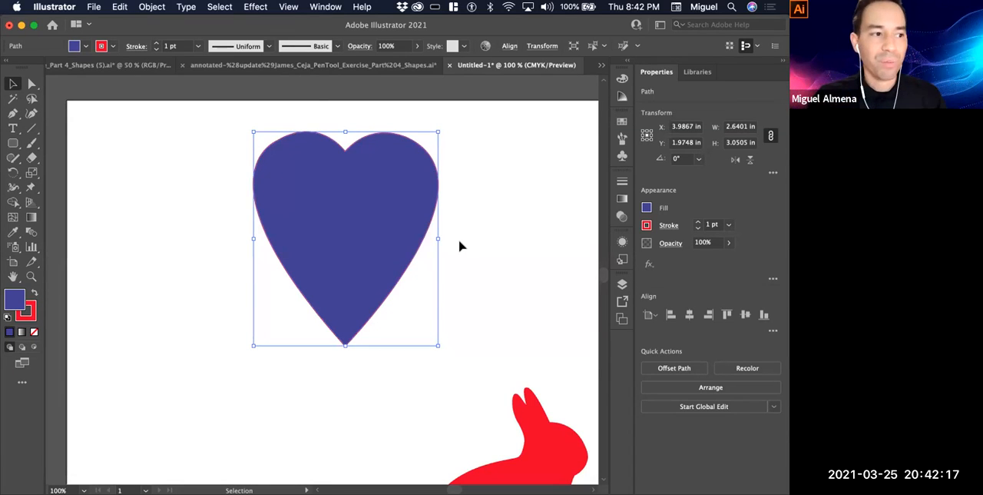
{"action": "left_click", "coordinate": [524, 221]}
{"action": "left_click", "coordinate": [375, 196]}
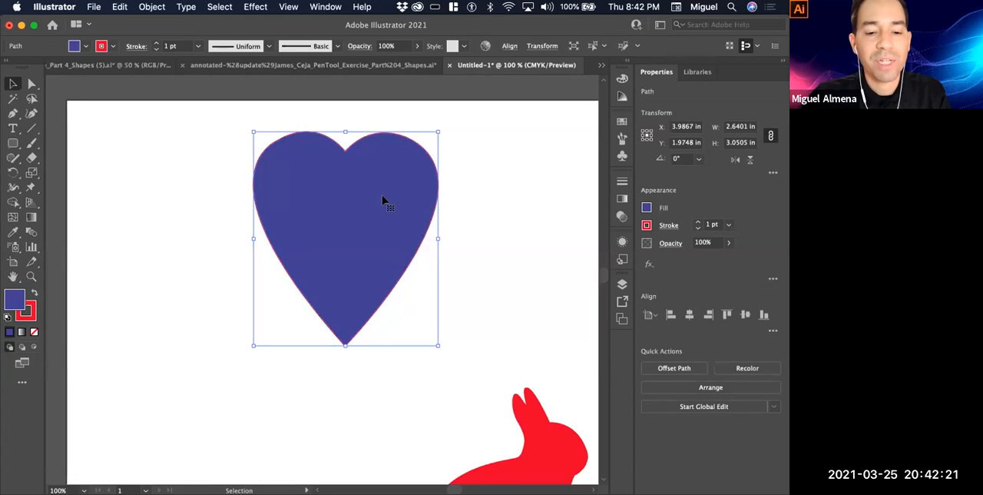
{"action": "left_click_drag", "start_coordinate": [374, 202], "coordinate": [338, 222]}
{"action": "left_click_drag", "start_coordinate": [239, 245], "coordinate": [292, 294]}
{"action": "left_click", "coordinate": [400, 305]}
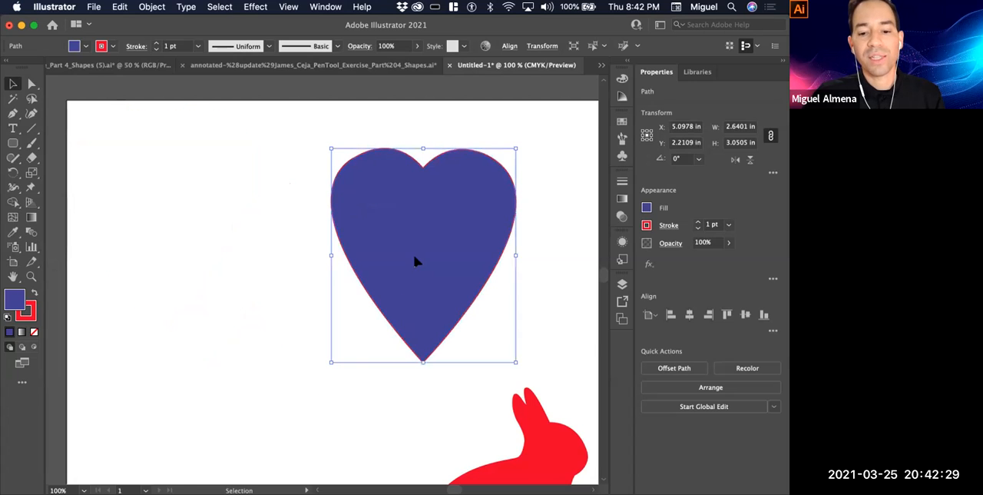
{"action": "left_click_drag", "start_coordinate": [418, 210], "coordinate": [213, 211]}
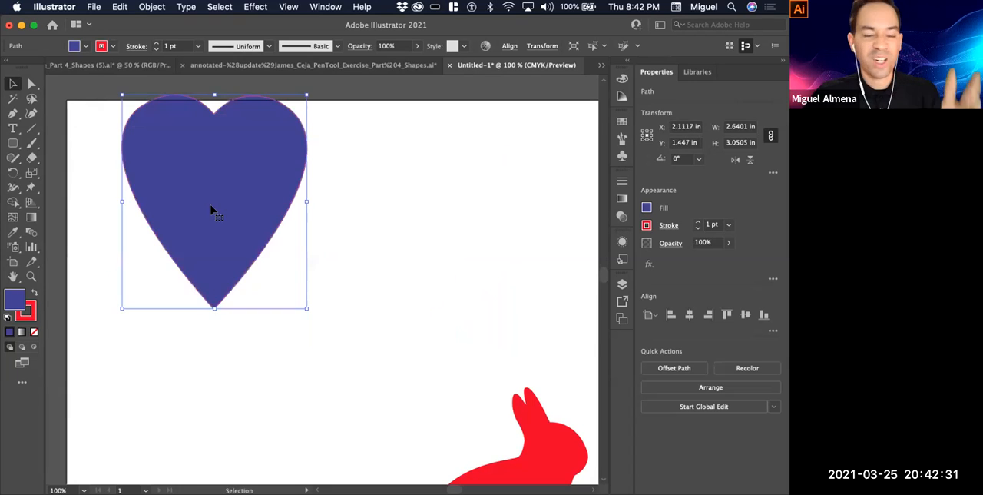
Shrink the heart to about 1.38 in wide by 1.68 in high and move it to about X 3.66 in, Y 1.98 in
{"action": "left_click_drag", "start_coordinate": [241, 251], "coordinate": [302, 243]}
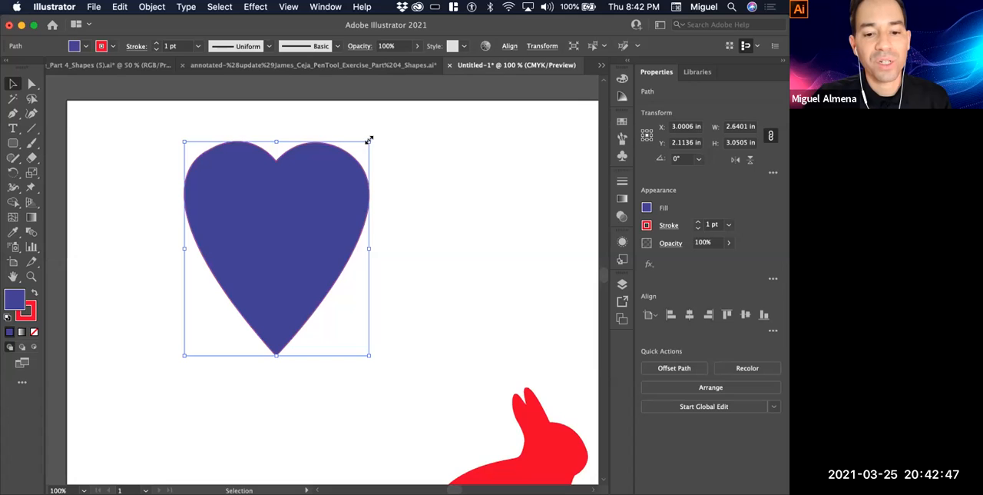
{"action": "left_click_drag", "start_coordinate": [369, 141], "coordinate": [307, 314]}
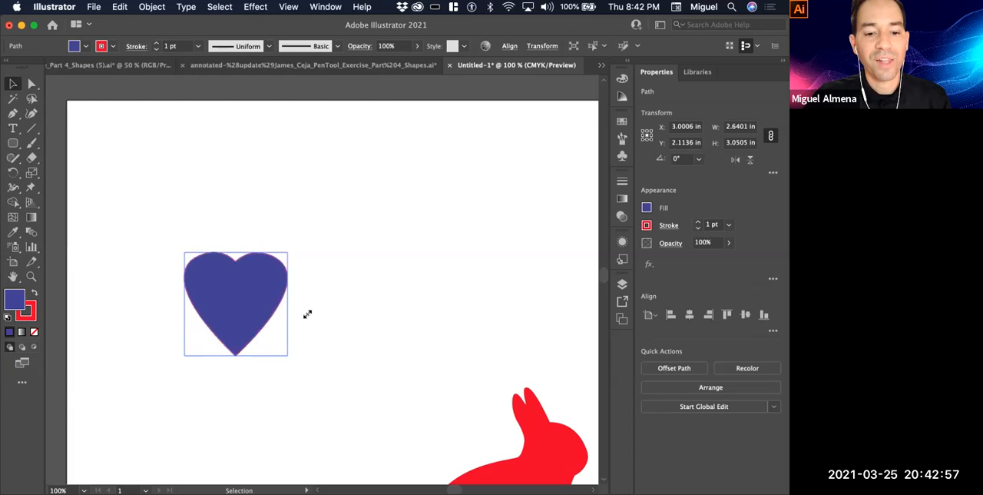
{"action": "left_click_drag", "start_coordinate": [307, 314], "coordinate": [281, 237]}
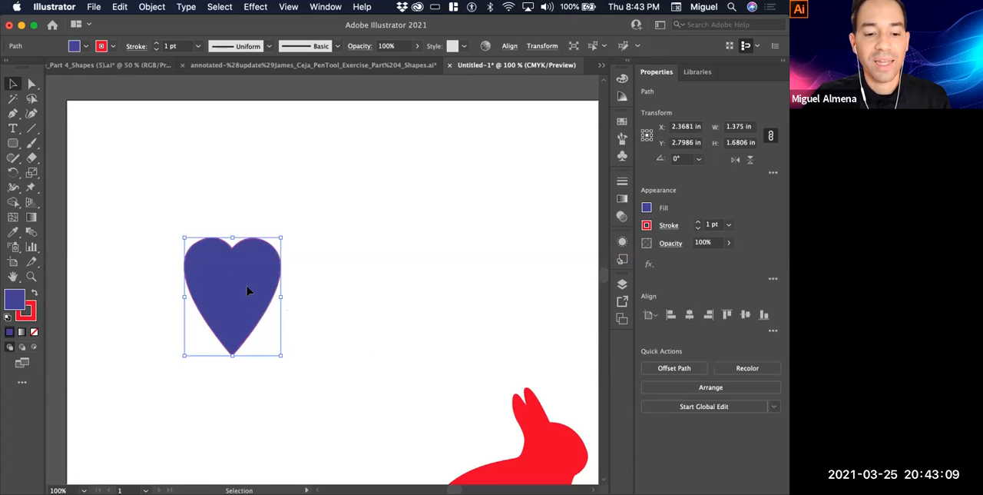
{"action": "left_click_drag", "start_coordinate": [247, 285], "coordinate": [337, 229]}
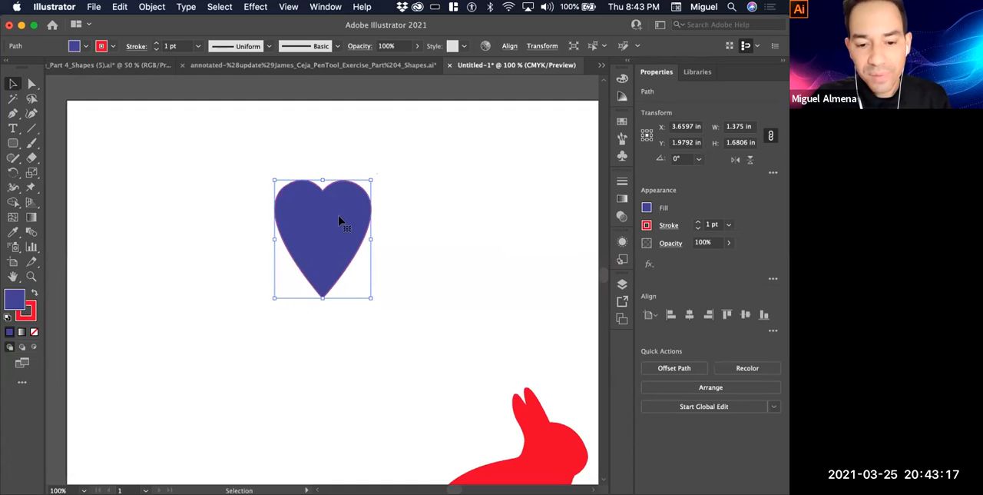
Enlarge the heart to about 2.60 in wide by 3.15 in high, placed around X 3.31 in, Y 2.33 in
{"action": "left_click_drag", "start_coordinate": [370, 298], "coordinate": [465, 401]}
{"action": "left_click_drag", "start_coordinate": [382, 285], "coordinate": [315, 257]}
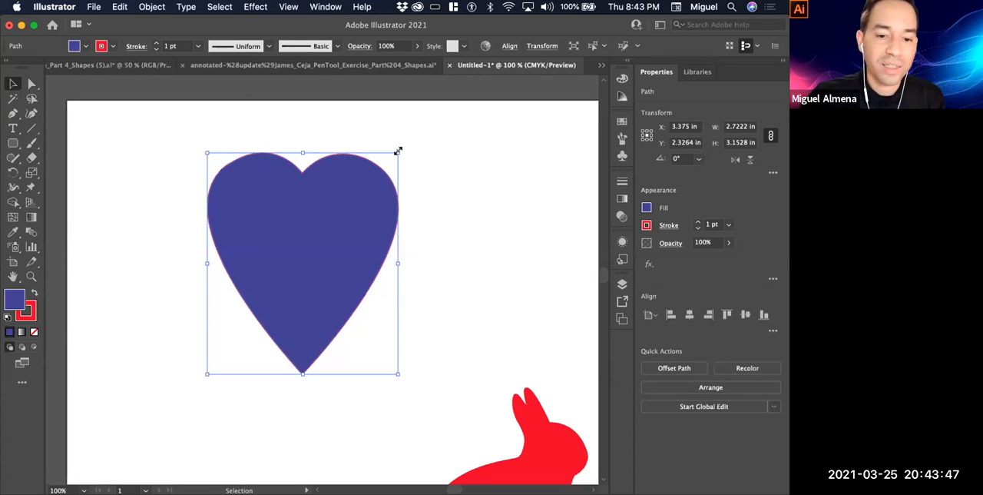
{"action": "left_click_drag", "start_coordinate": [400, 147], "coordinate": [391, 151]}
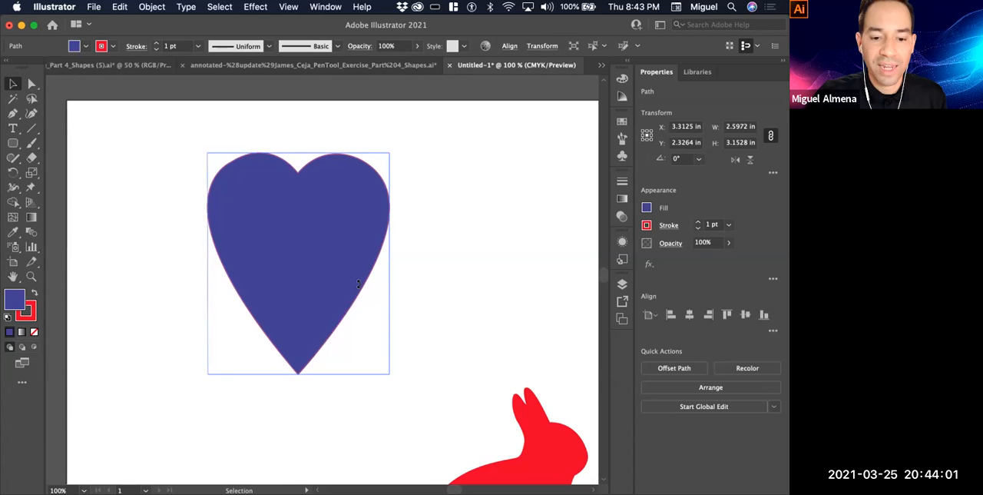
Rotate the heart about a quarter turn clockwise so its tip faces left, and resize it to about 3.14 in by 2.78 in
{"action": "left_click_drag", "start_coordinate": [358, 284], "coordinate": [233, 276]}
{"action": "key", "text": "super+z"}
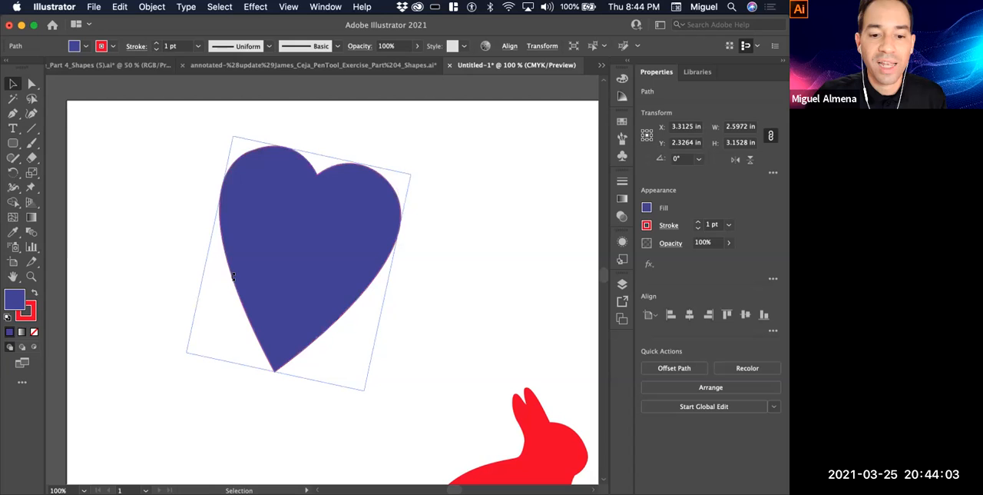
{"action": "left_click_drag", "start_coordinate": [242, 221], "coordinate": [355, 312]}
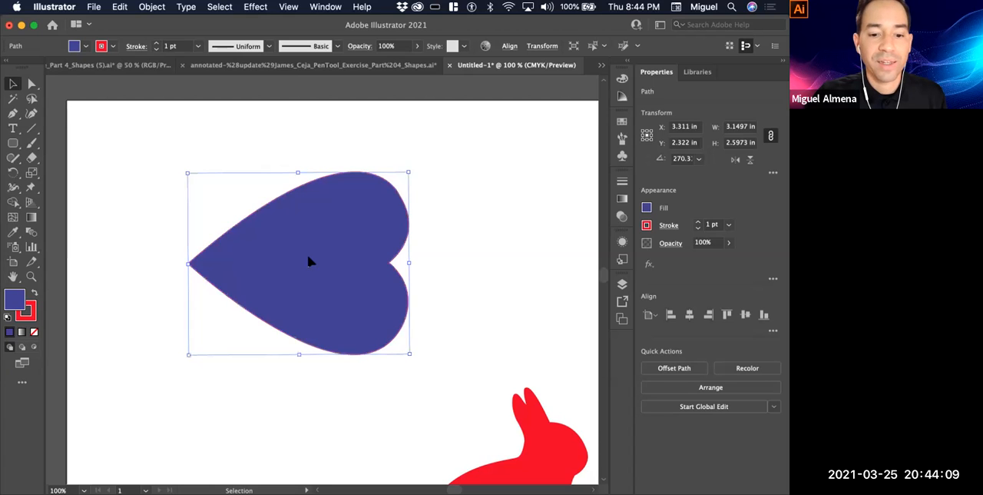
{"action": "left_click_drag", "start_coordinate": [352, 228], "coordinate": [345, 204]}
{"action": "left_click_drag", "start_coordinate": [402, 144], "coordinate": [401, 157]}
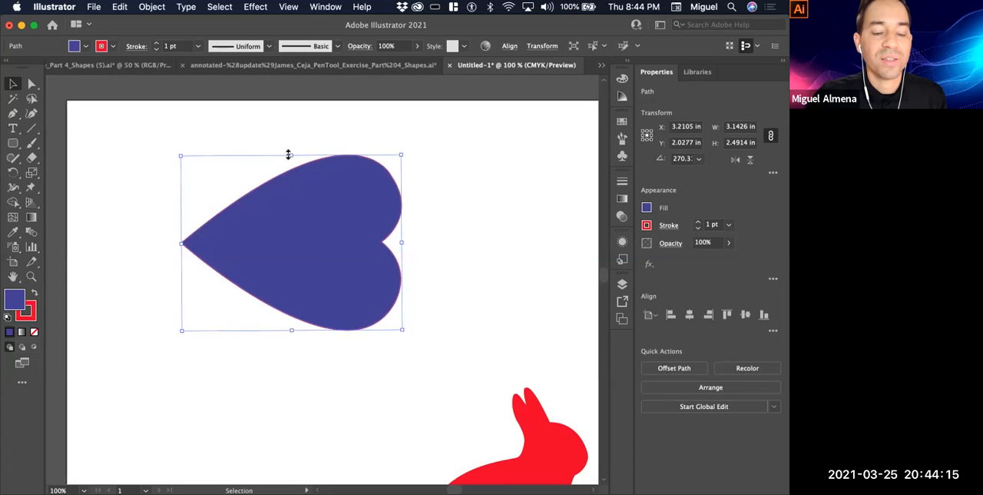
{"action": "left_click_drag", "start_coordinate": [289, 154], "coordinate": [291, 136]}
Rotate the heart back to nearly upright and place it on the artboard's upper-left area at about X 2.64 in, Y 2.15 in
{"action": "left_click_drag", "start_coordinate": [398, 260], "coordinate": [329, 251]}
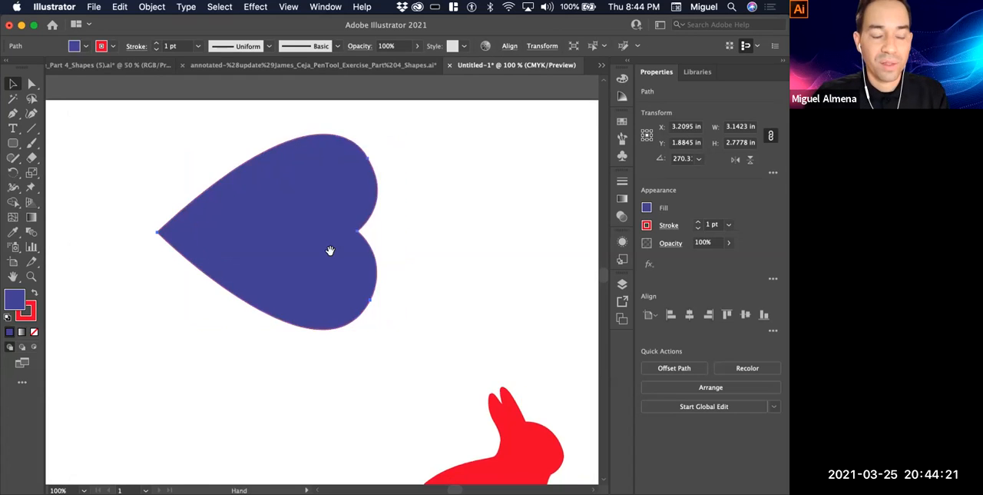
{"action": "left_click_drag", "start_coordinate": [348, 332], "coordinate": [335, 274]}
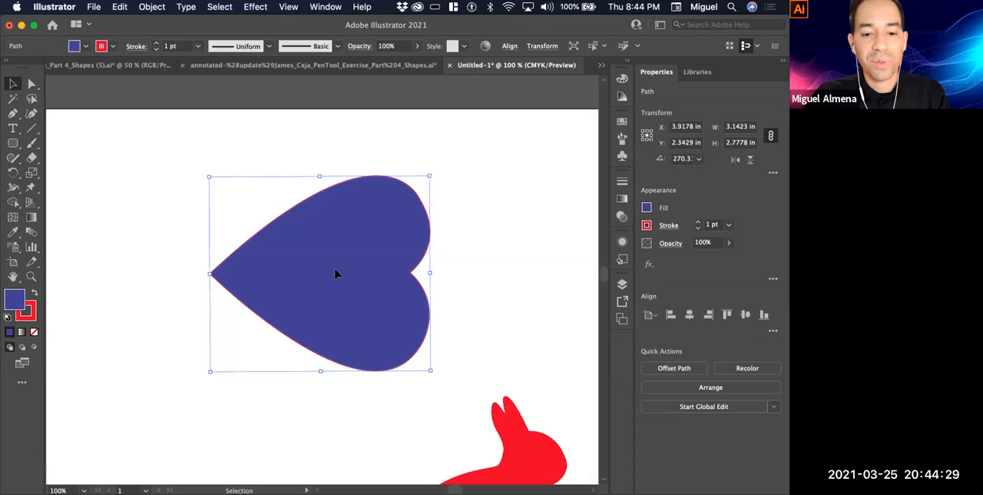
{"action": "left_click_drag", "start_coordinate": [336, 274], "coordinate": [268, 243]}
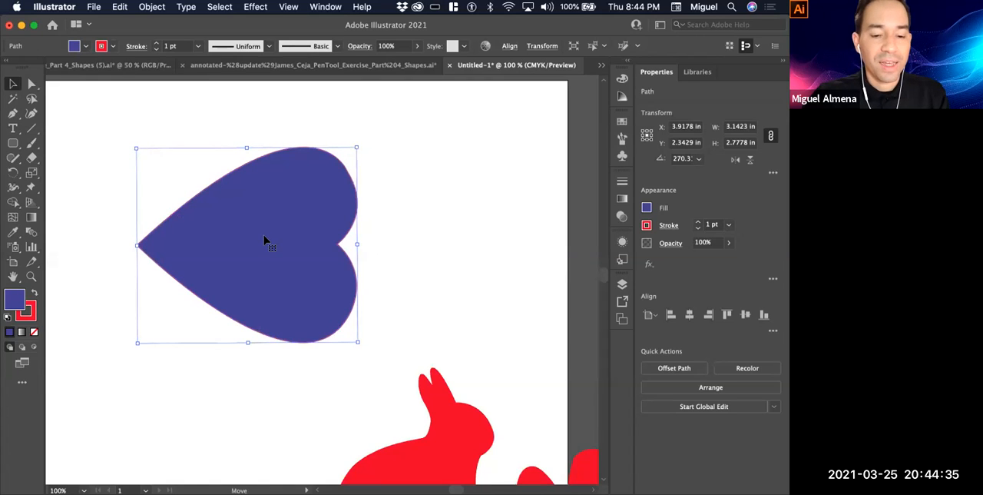
{"action": "left_click_drag", "start_coordinate": [265, 239], "coordinate": [218, 226]}
{"action": "left_click_drag", "start_coordinate": [317, 228], "coordinate": [201, 141]}
{"action": "left_click_drag", "start_coordinate": [351, 246], "coordinate": [331, 272]}
{"action": "left_click_drag", "start_coordinate": [331, 274], "coordinate": [314, 288]}
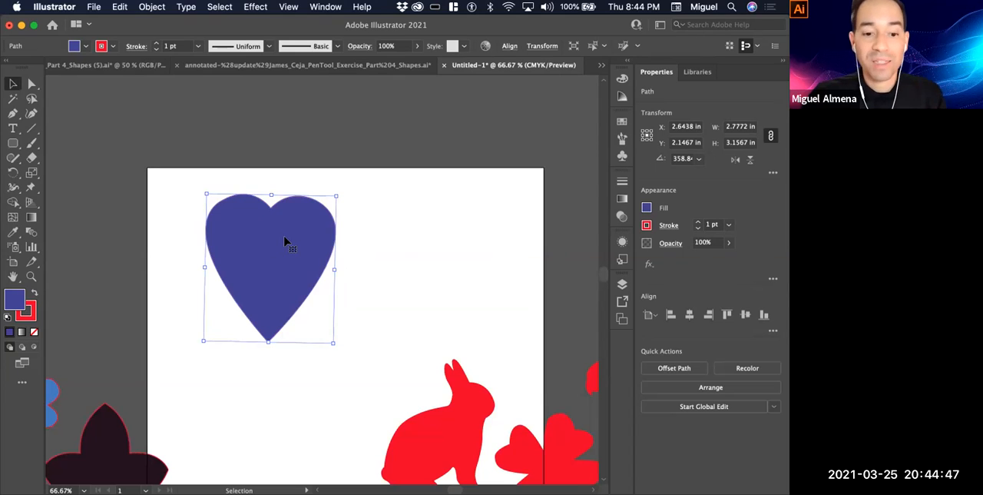
Copy the heart, paste a duplicate and move it to the right of the original
{"action": "left_click", "coordinate": [411, 186]}
{"action": "left_click", "coordinate": [274, 258]}
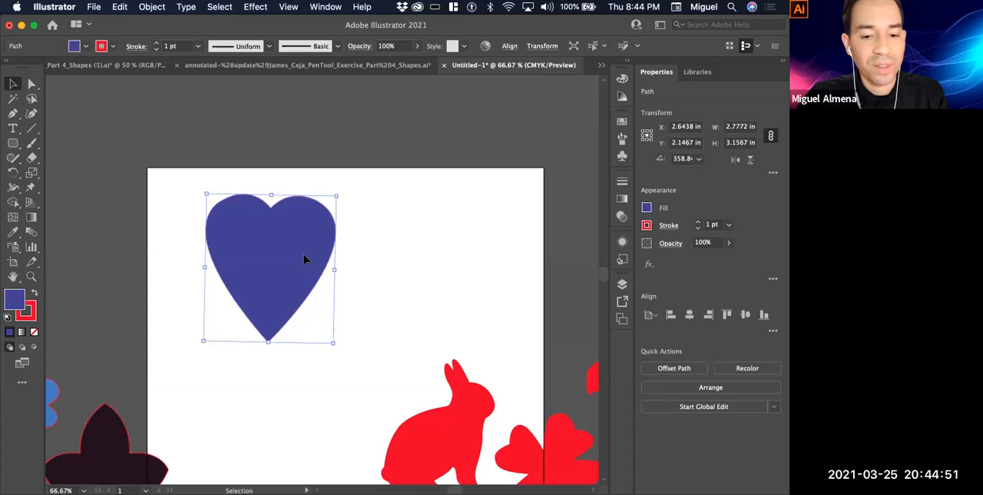
{"action": "left_click", "coordinate": [120, 7]}
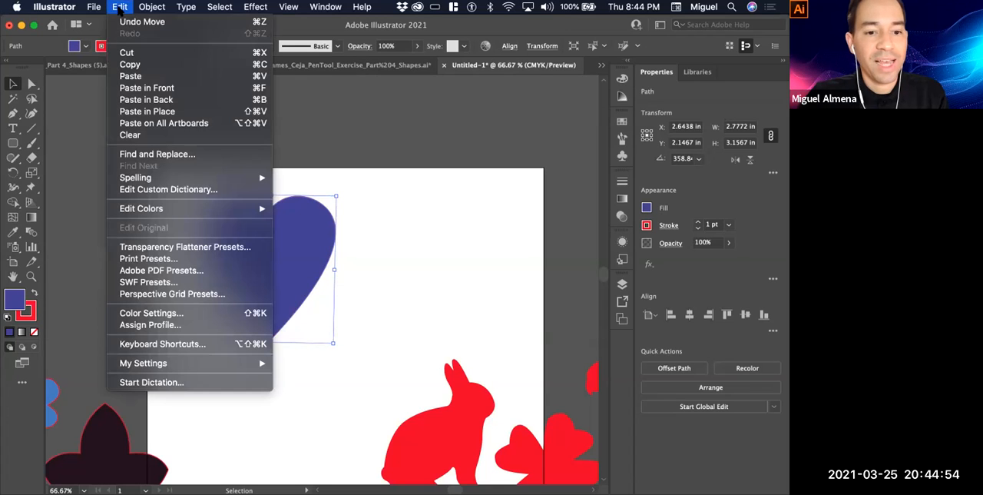
{"action": "left_click", "coordinate": [182, 66]}
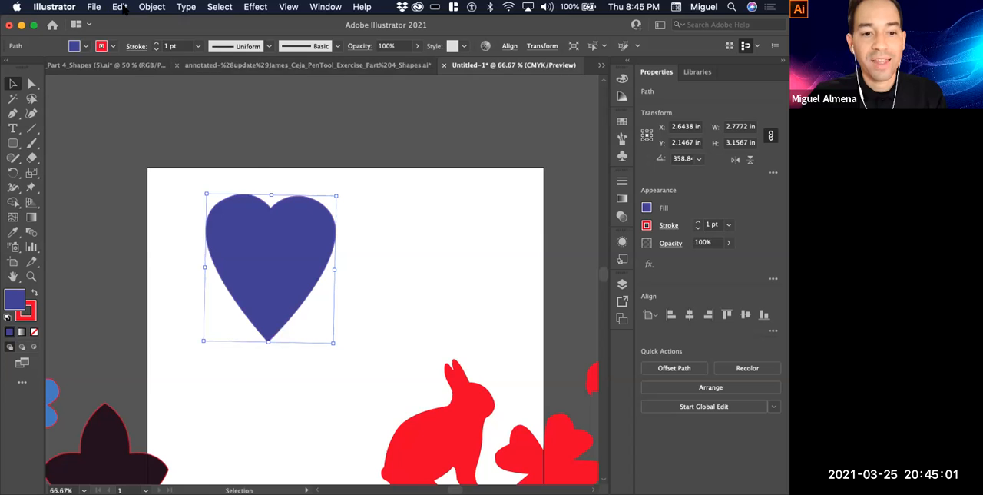
{"action": "left_click", "coordinate": [121, 6]}
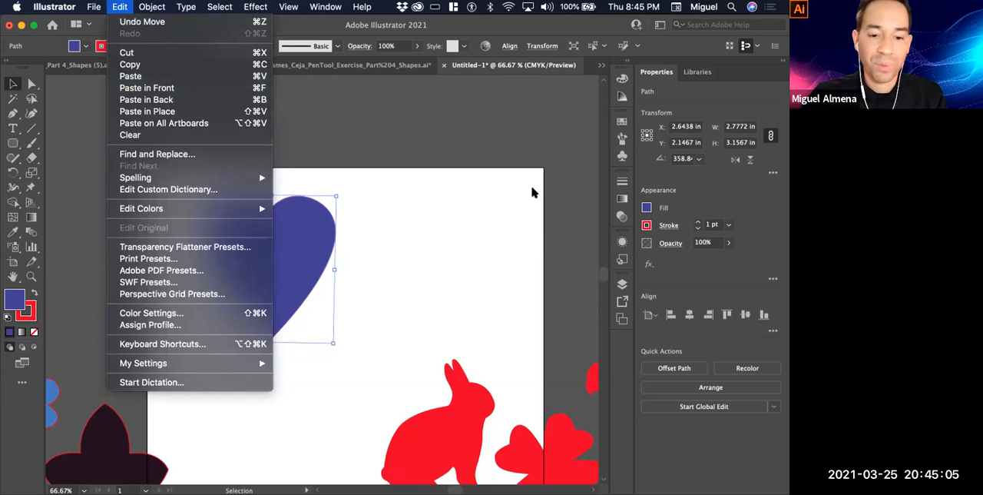
{"action": "key", "text": "super+v"}
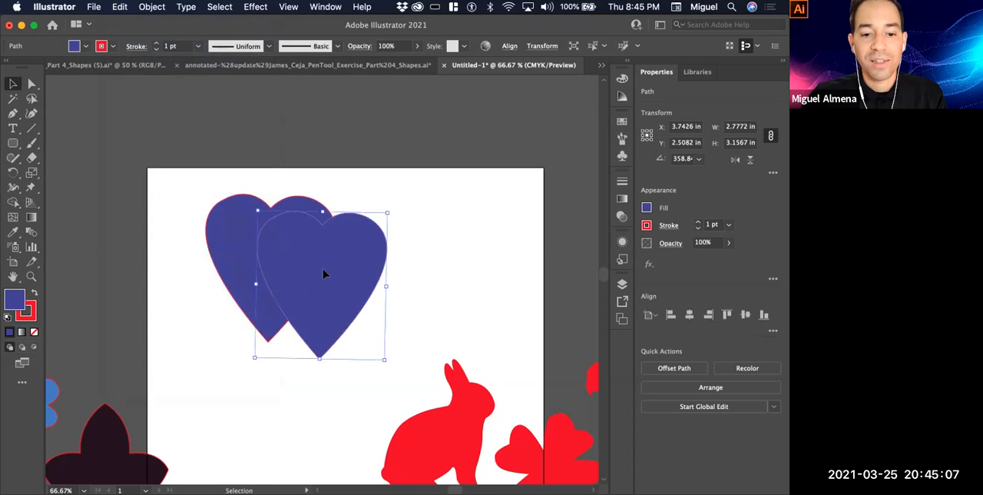
{"action": "left_click_drag", "start_coordinate": [327, 272], "coordinate": [435, 178]}
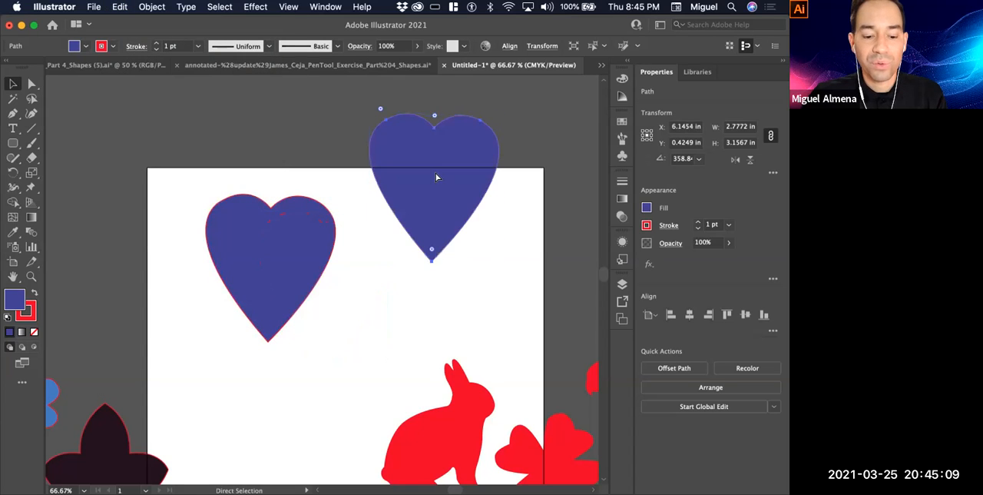
Duplicate the right-hand heart below and between the two hearts, and flip the copy upside down
{"action": "left_click_drag", "start_coordinate": [417, 248], "coordinate": [361, 395]}
{"action": "left_click_drag", "start_coordinate": [345, 316], "coordinate": [345, 464]}
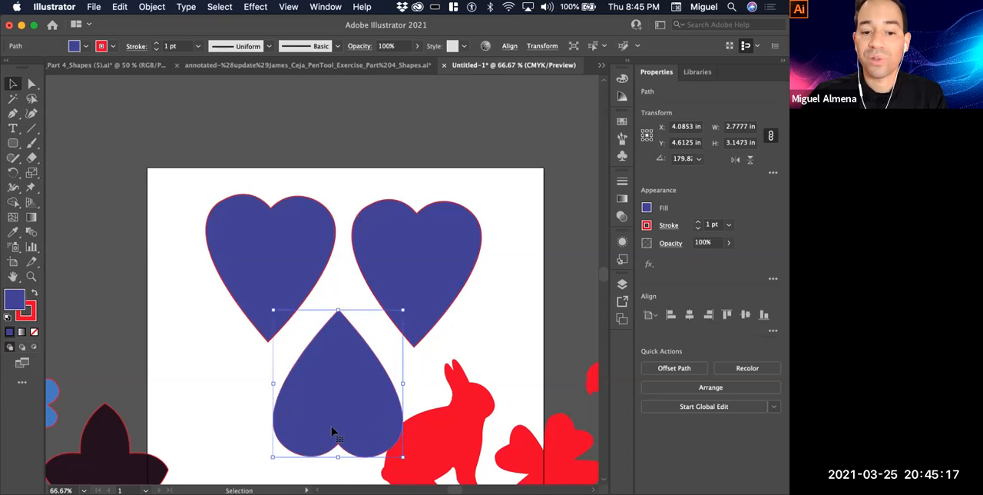
{"action": "left_click", "coordinate": [337, 289], "text": "alt+super"}
{"action": "left_click_drag", "start_coordinate": [338, 267], "coordinate": [320, 123]}
{"action": "left_click", "coordinate": [390, 279]}
Move the rabbit onto the artboard's right edge and nudge the upside-down heart to about X 4.10 in, Y 4.49 in
{"action": "left_click_drag", "start_coordinate": [369, 285], "coordinate": [397, 264]}
{"action": "left_click_drag", "start_coordinate": [392, 230], "coordinate": [435, 221]}
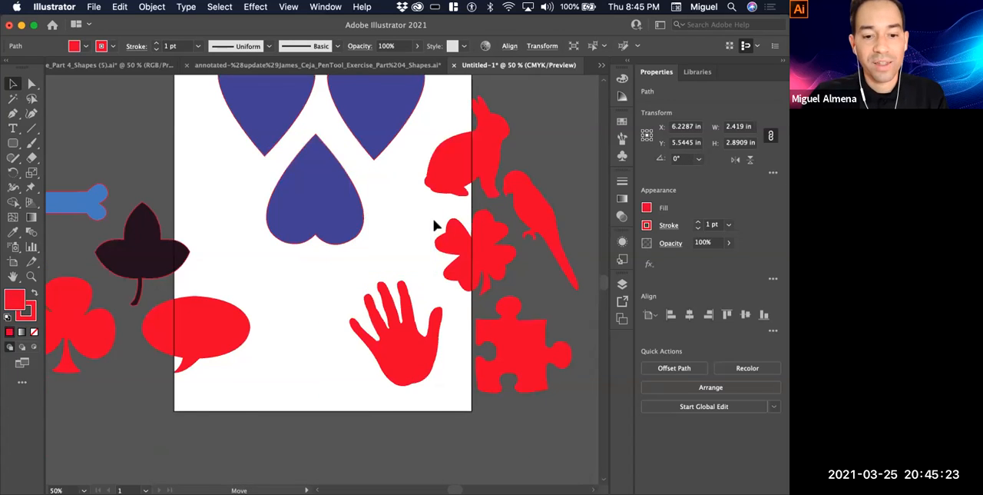
{"action": "left_click_drag", "start_coordinate": [429, 158], "coordinate": [433, 226]}
{"action": "left_click", "coordinate": [402, 261]}
{"action": "left_click_drag", "start_coordinate": [357, 282], "coordinate": [348, 265]}
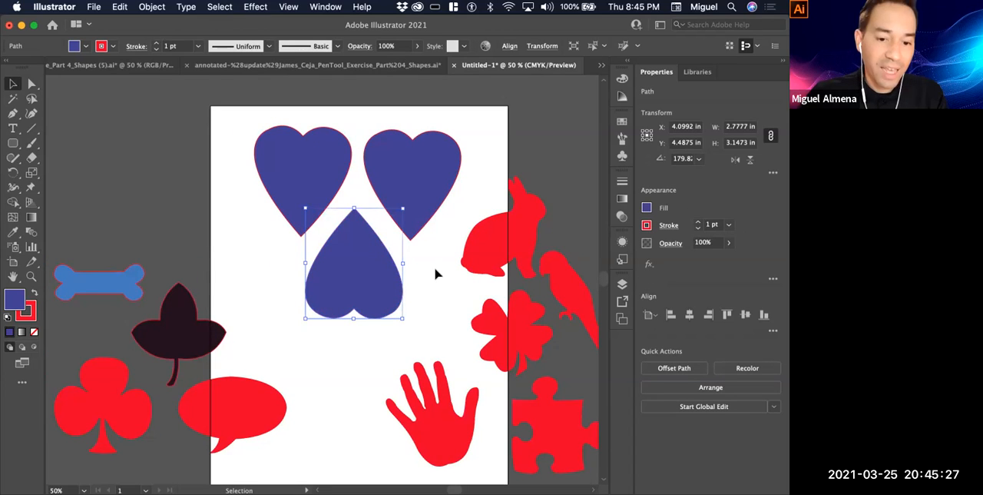
{"action": "key", "text": "alt+space"}
{"action": "left_click", "coordinate": [370, 286], "text": "alt+super"}
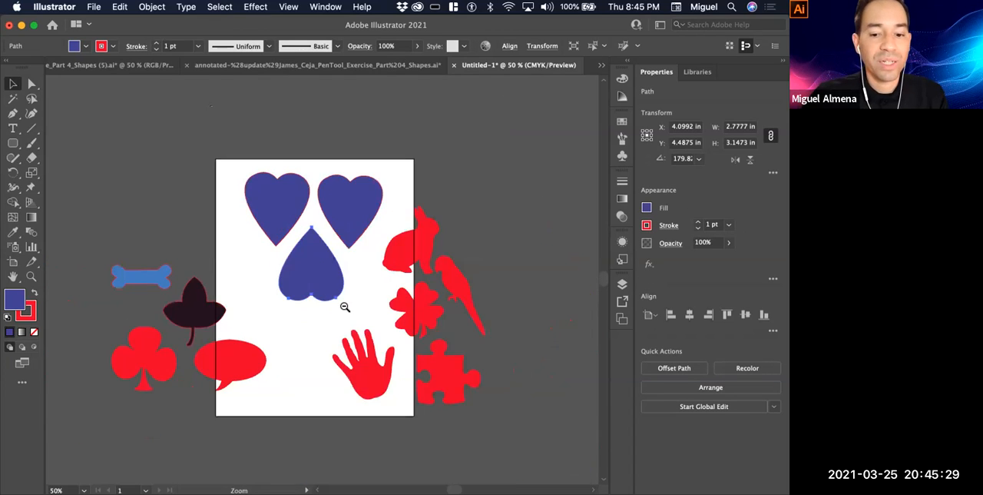
{"action": "left_click", "coordinate": [293, 345], "text": "super"}
{"action": "left_click", "coordinate": [279, 318], "text": "super"}
{"action": "left_click_drag", "start_coordinate": [361, 204], "coordinate": [336, 367]}
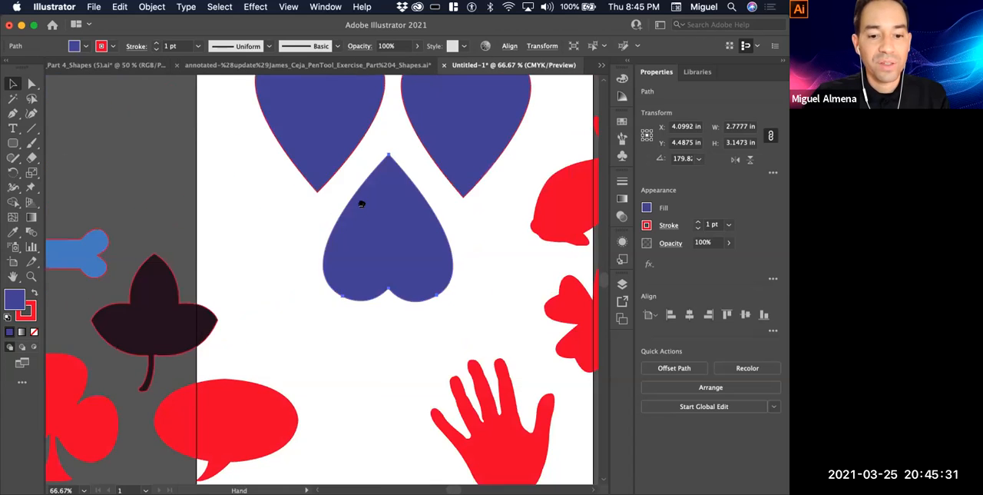
{"action": "left_click", "coordinate": [362, 202], "text": "alt+super"}
{"action": "left_click_drag", "start_coordinate": [372, 225], "coordinate": [386, 189]}
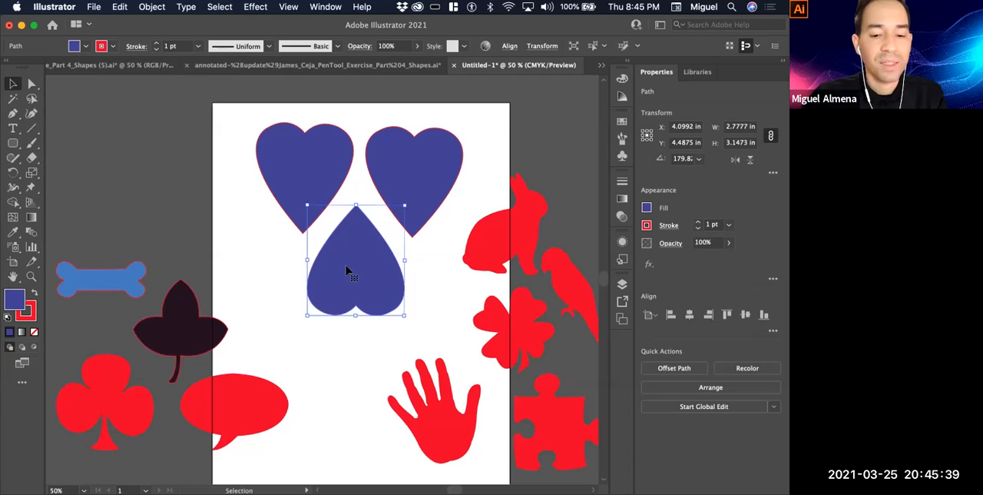
Deselect the upside-down heart and select the upper-left heart
{"action": "left_click", "coordinate": [422, 298]}
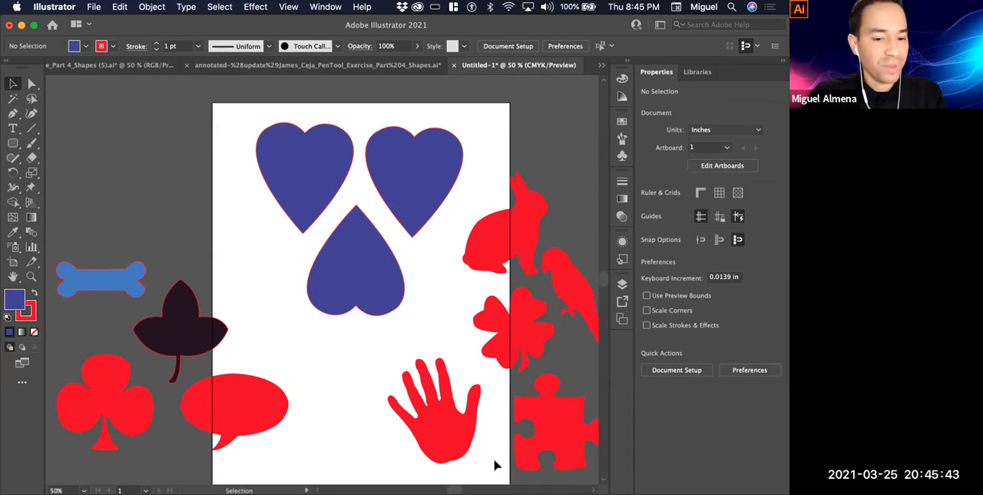
{"action": "key", "text": "space"}
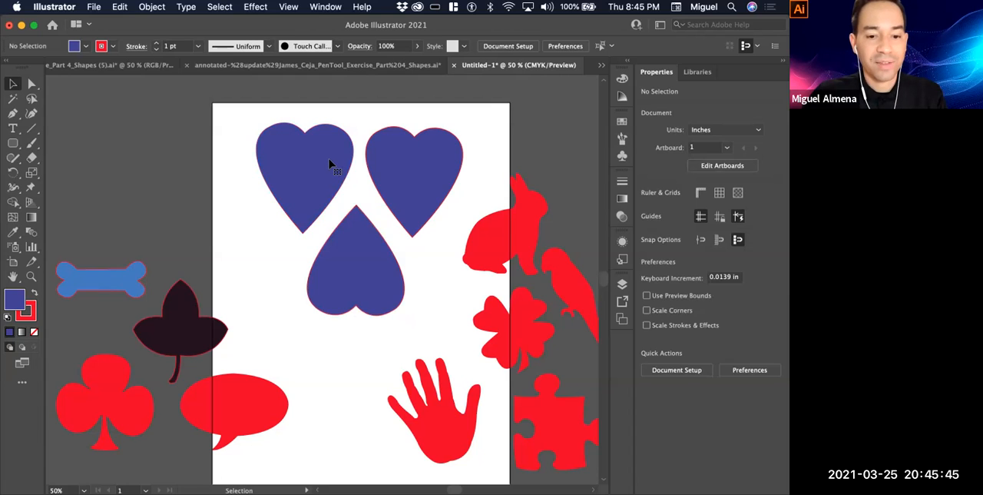
{"action": "left_click", "coordinate": [330, 162]}
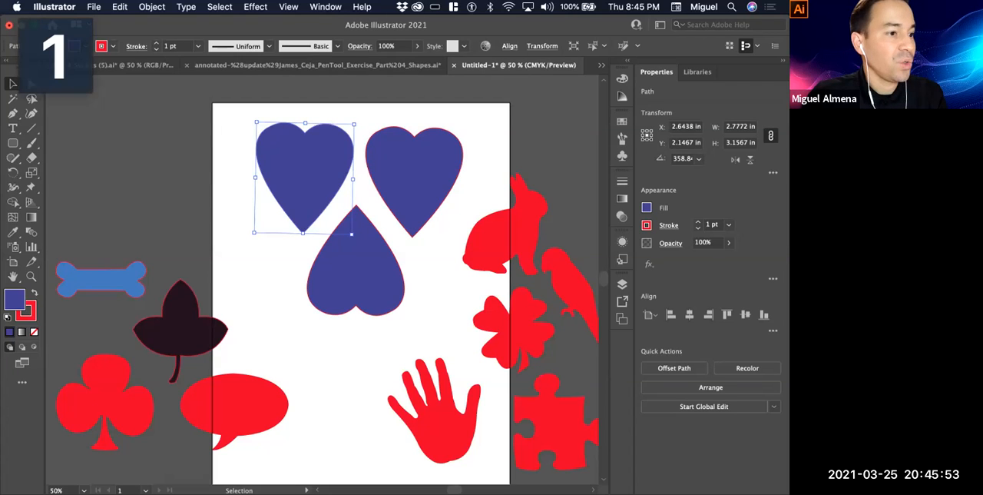
Switch to the Keynote presentation, view the abstract-face assignment on slide 62, and open slide 65 about uploading screenshots of the masterpieces
{"action": "key", "text": "super+Tab"}
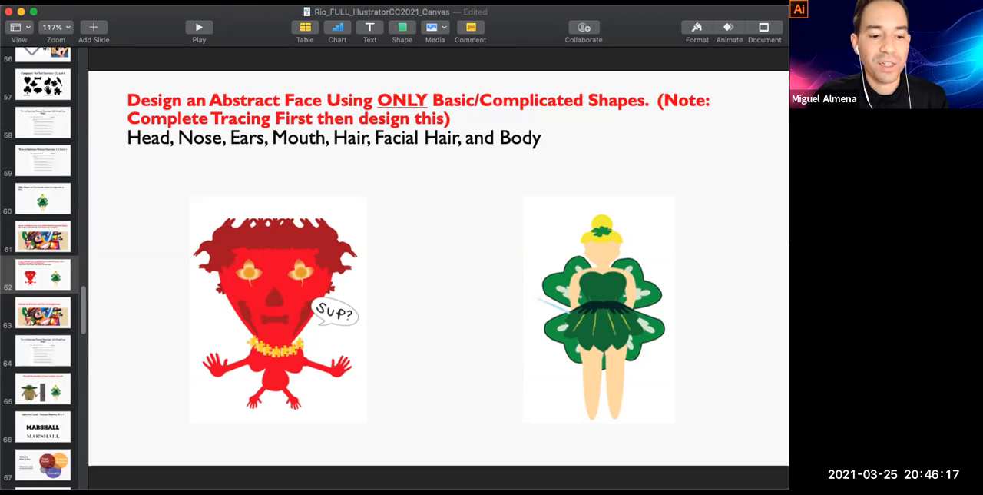
{"action": "key", "text": "super+Tab"}
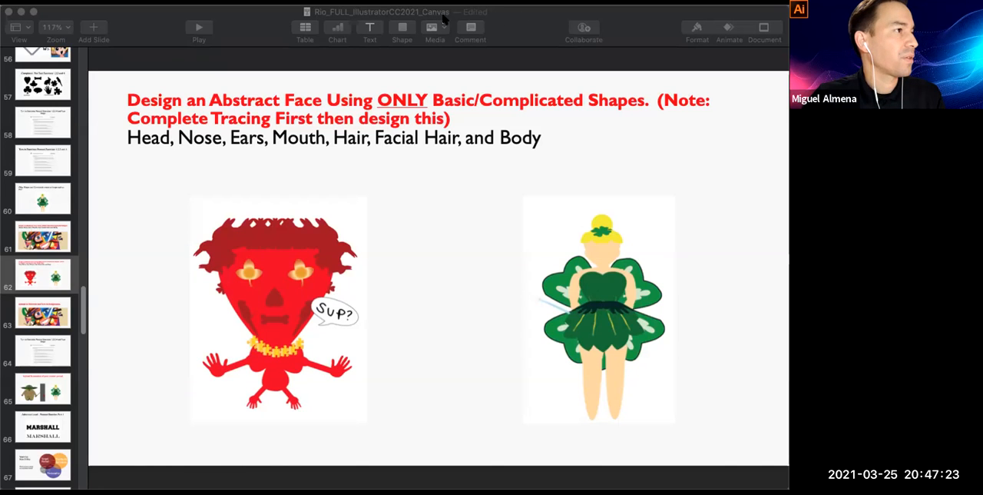
{"action": "left_click", "coordinate": [643, 38]}
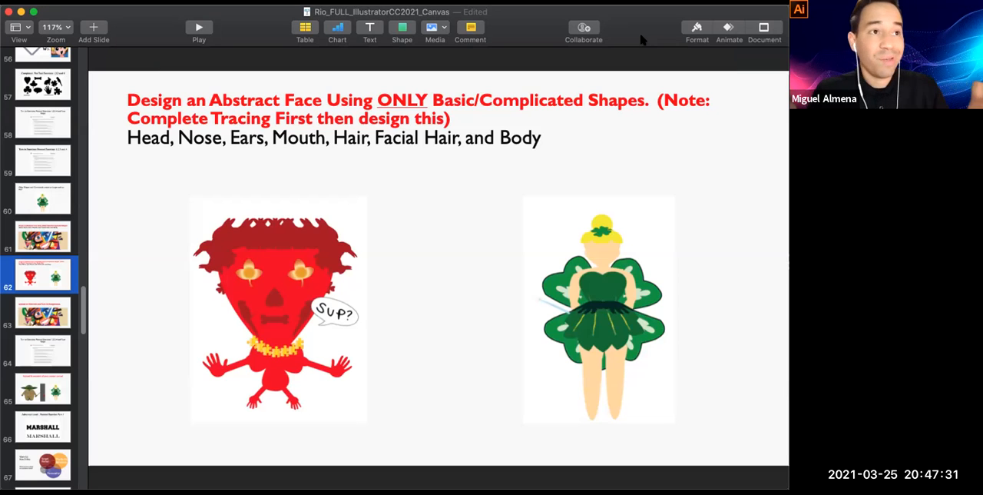
{"action": "scroll", "coordinate": [39, 368], "scroll_direction": "down", "scroll_amount": 2}
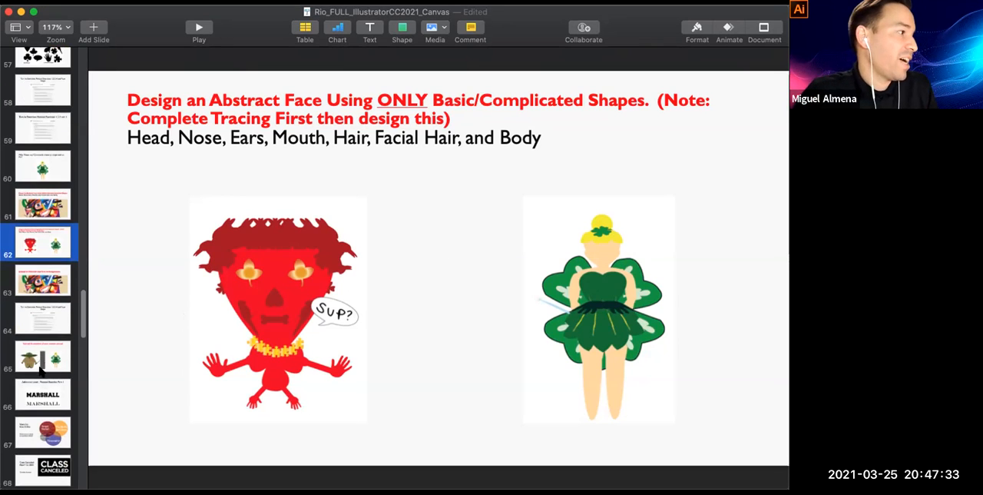
{"action": "left_click", "coordinate": [39, 368]}
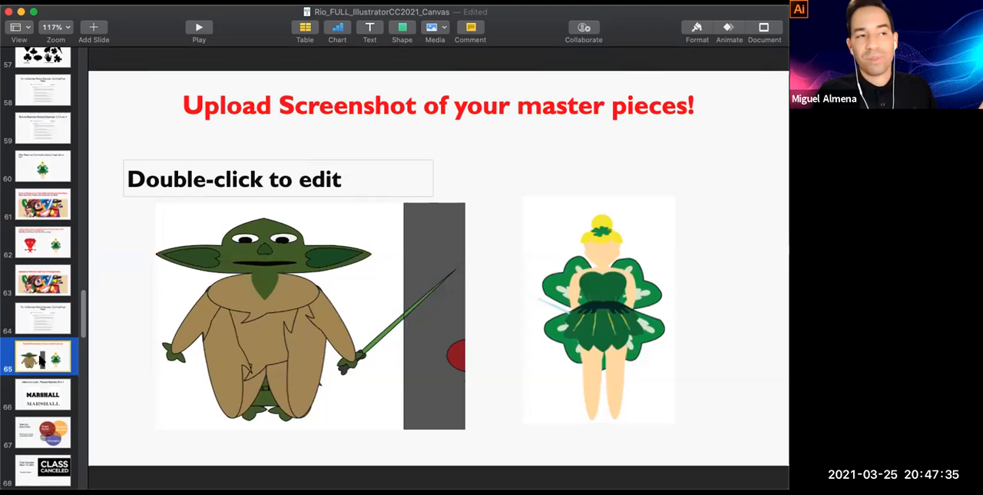